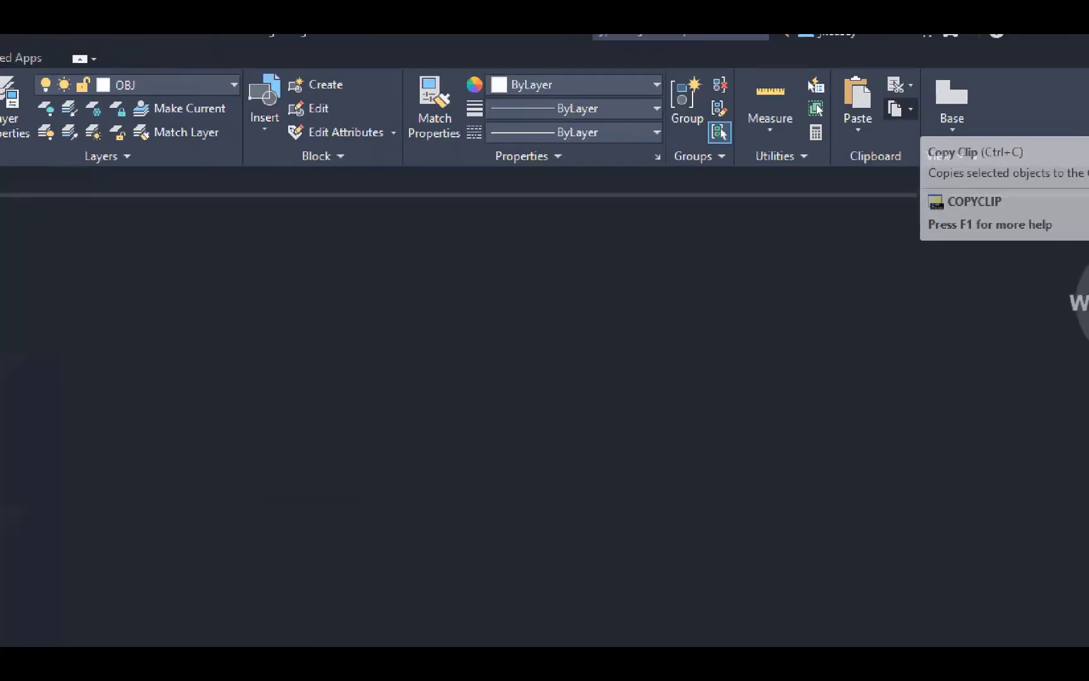
- Copy the selected PART 4 picture to the clipboard with a base point at its lower-left corner
{"action": "key", "text": "alt"}
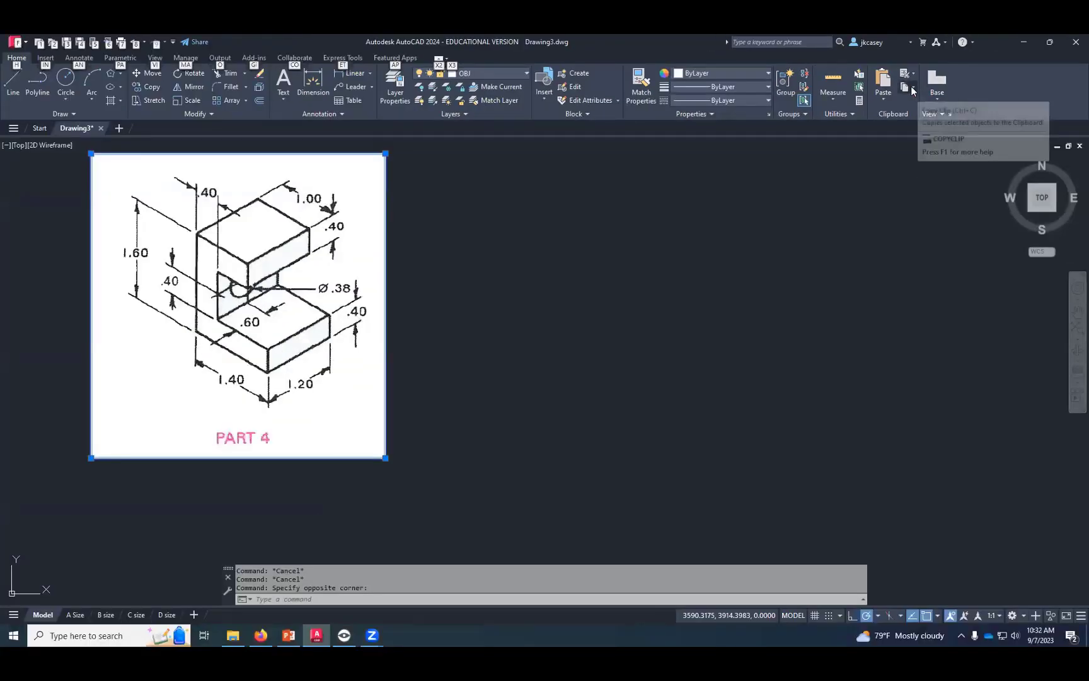
{"action": "left_click", "coordinate": [915, 89]}
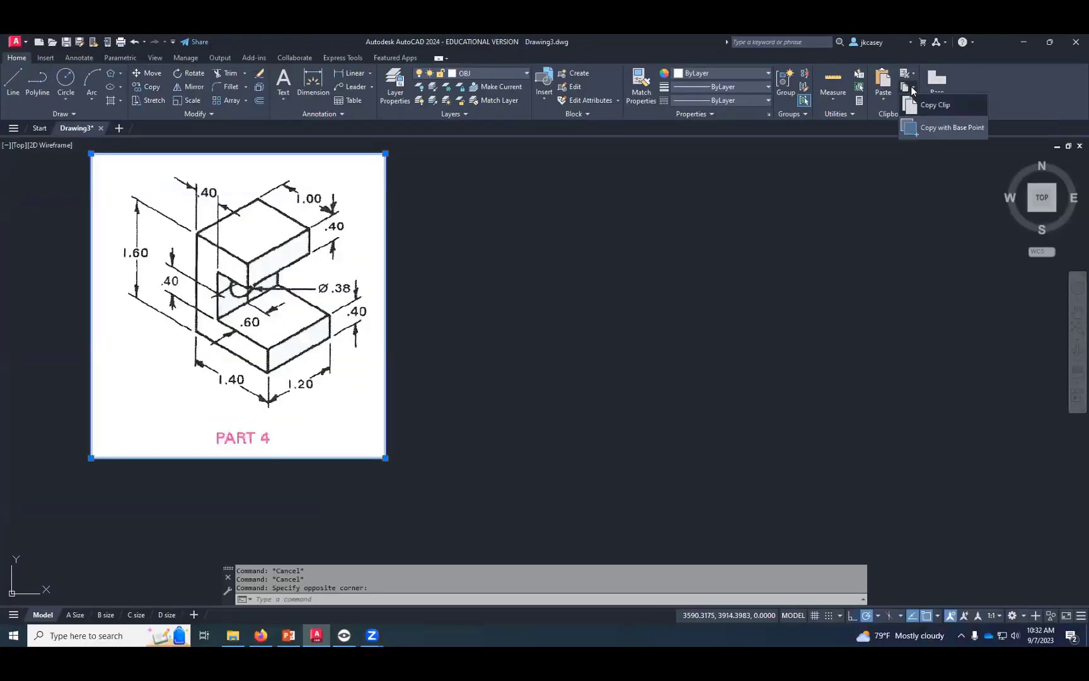
{"action": "left_click", "coordinate": [921, 128]}
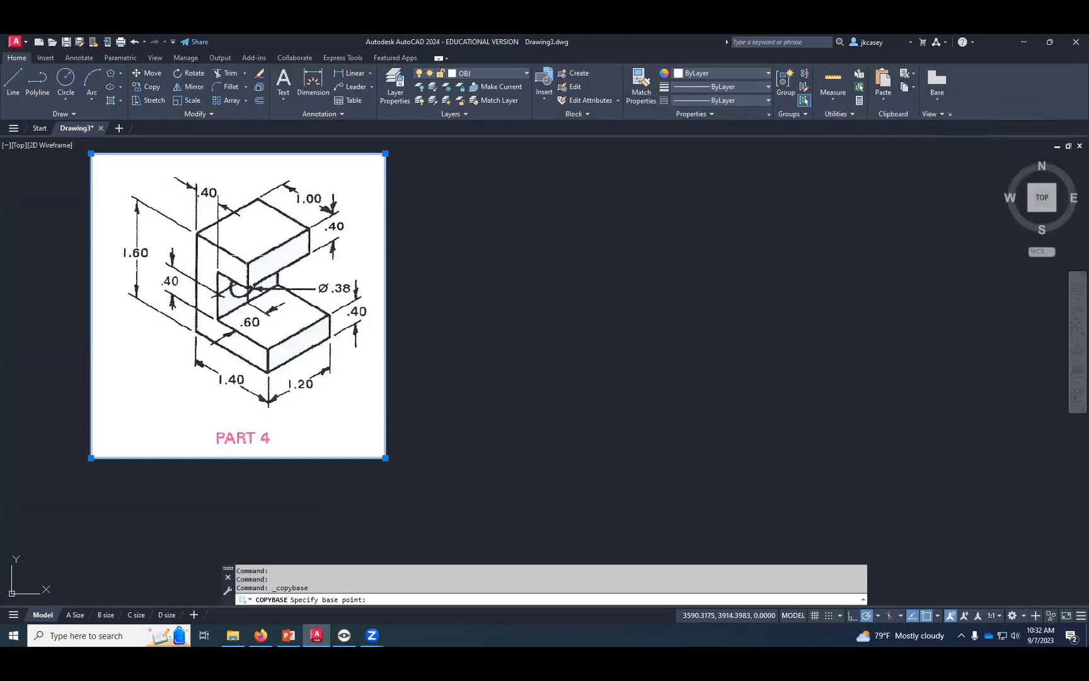
{"action": "left_click", "coordinate": [248, 292]}
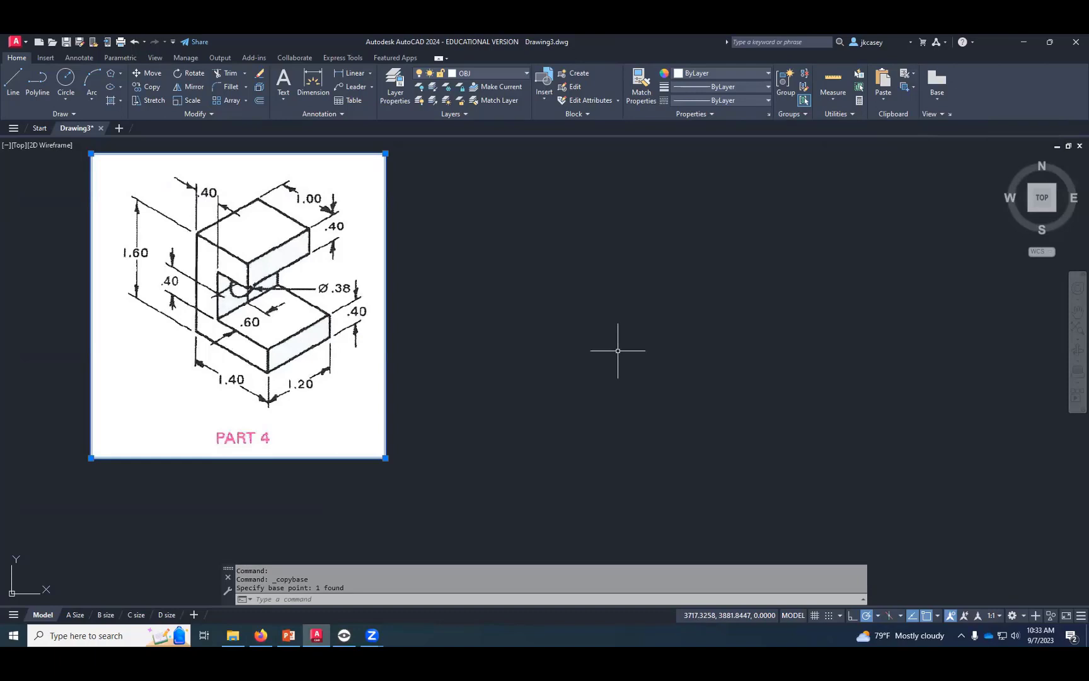
- Start a new drawing from a template and paste the copied PART 4 picture into the left half of model space
{"action": "left_click", "coordinate": [15, 43]}
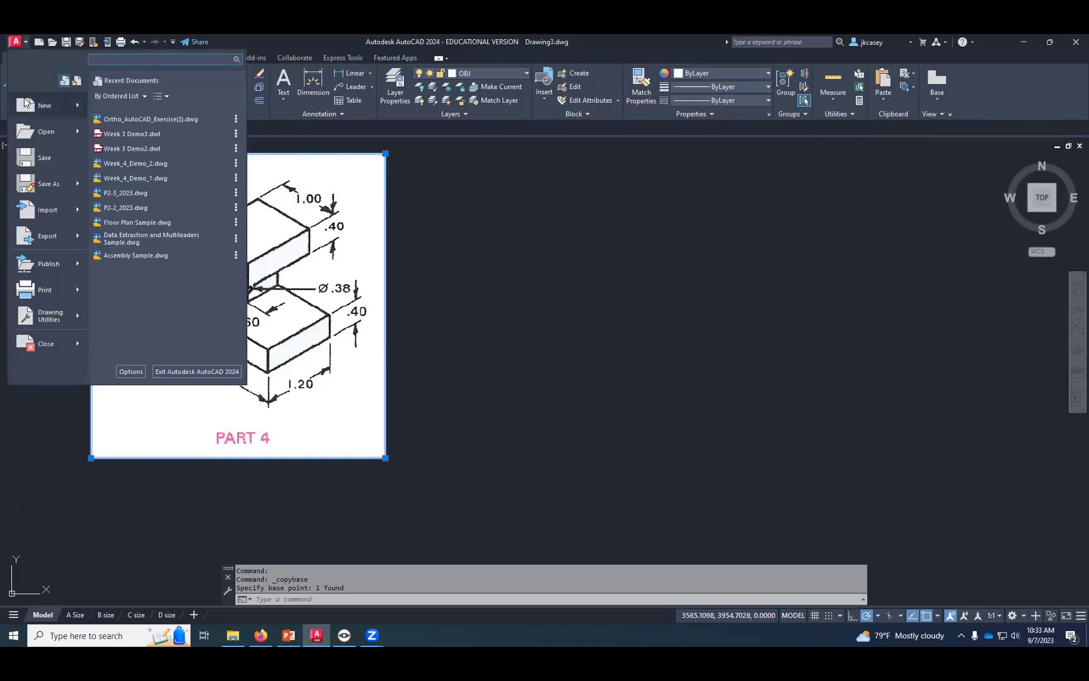
{"action": "left_click", "coordinate": [38, 104]}
{"action": "double_click", "coordinate": [488, 262]}
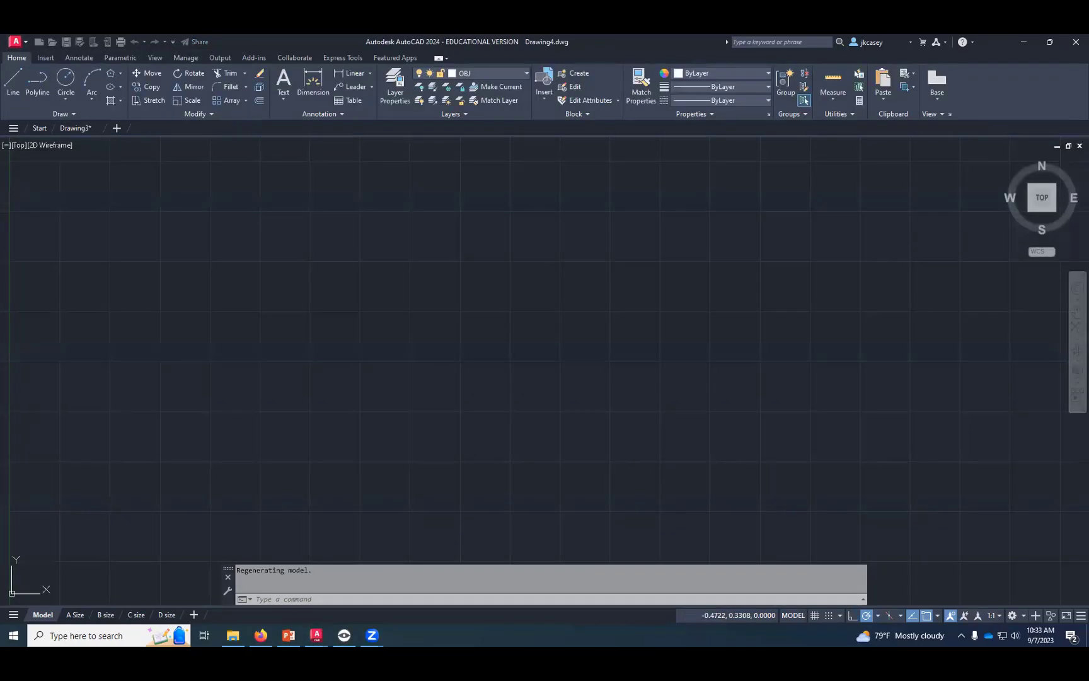
{"action": "left_click", "coordinate": [884, 87]}
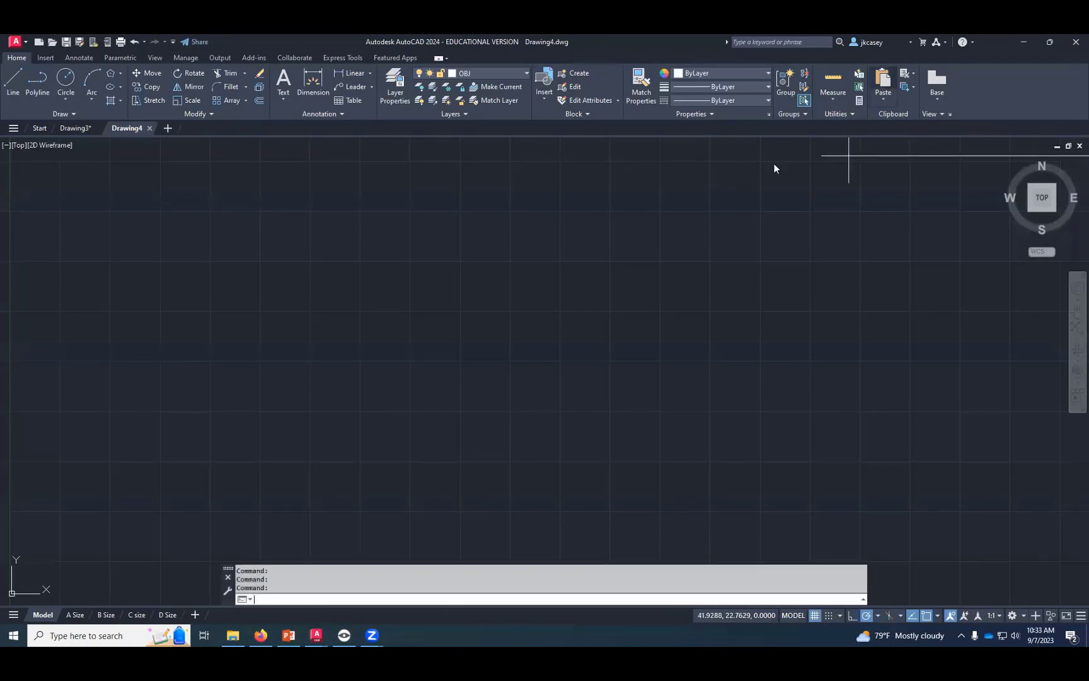
{"action": "left_click", "coordinate": [162, 503]}
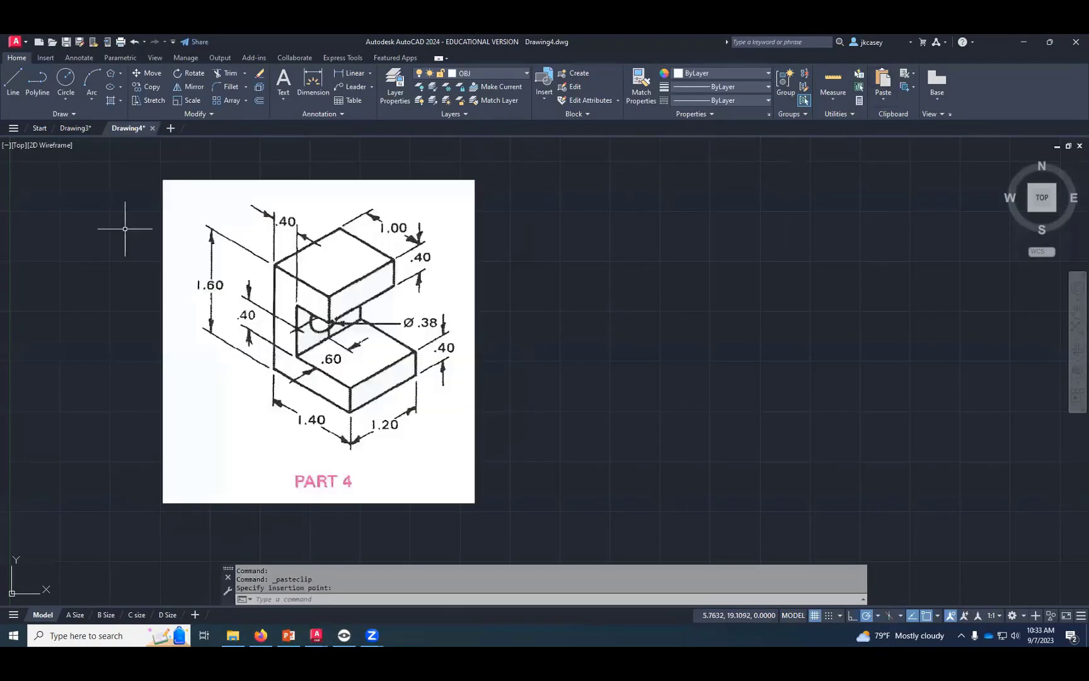
- Return to Drawing3, select the PART 4 picture and copy it again with a base point
{"action": "left_click", "coordinate": [76, 127]}
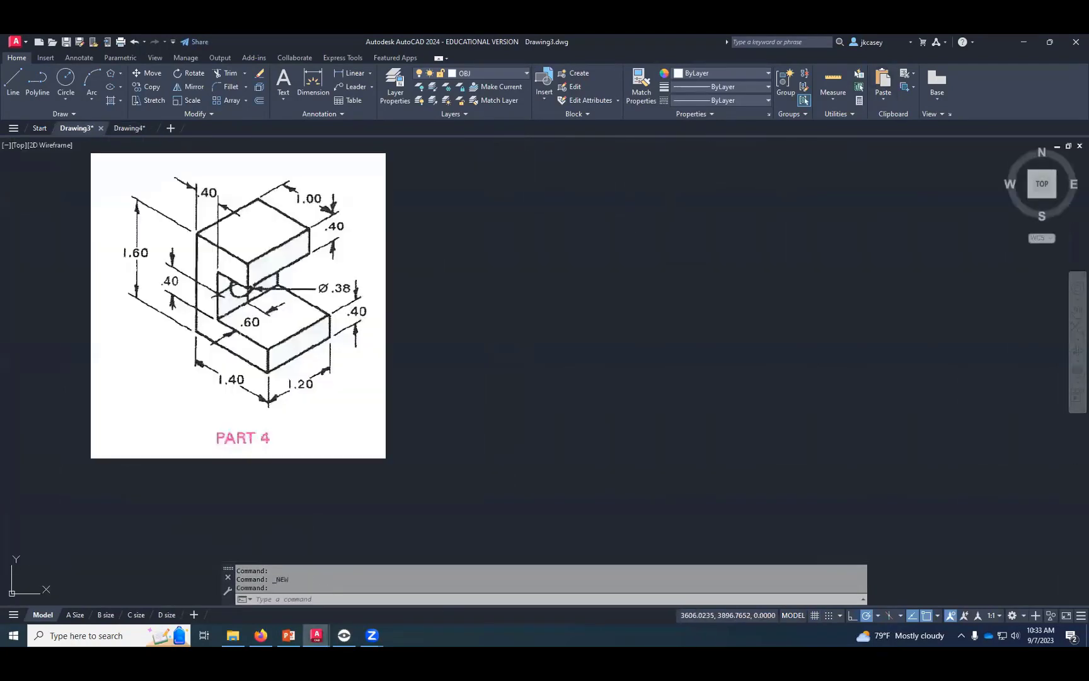
{"action": "left_click", "coordinate": [423, 181]}
{"action": "left_click", "coordinate": [384, 202]}
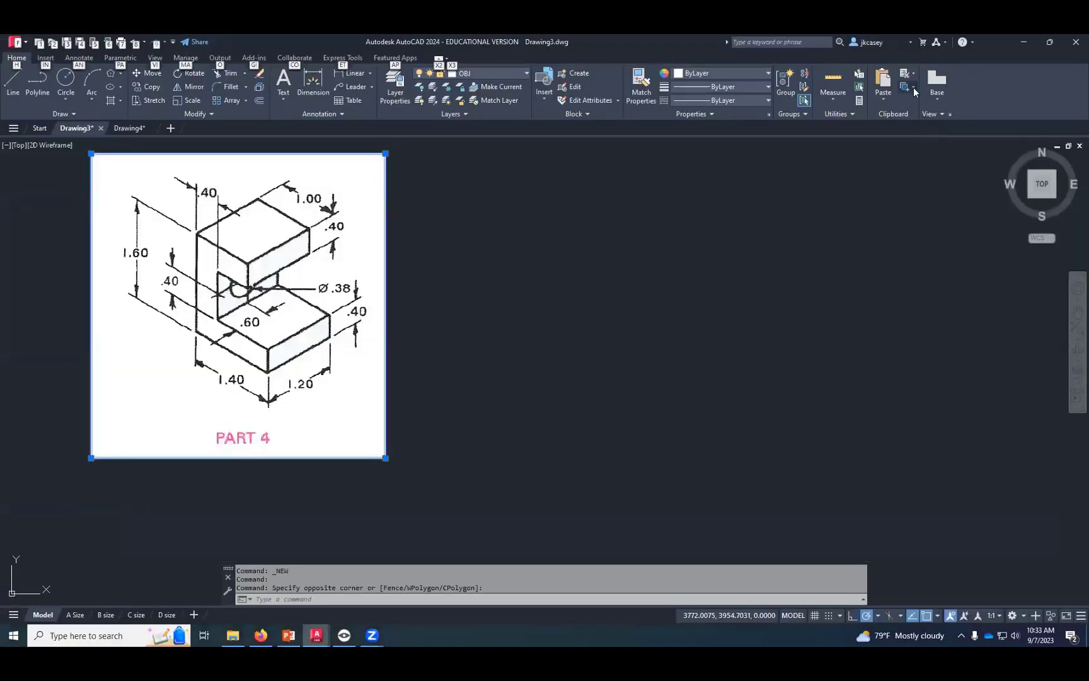
{"action": "left_click", "coordinate": [910, 73]}
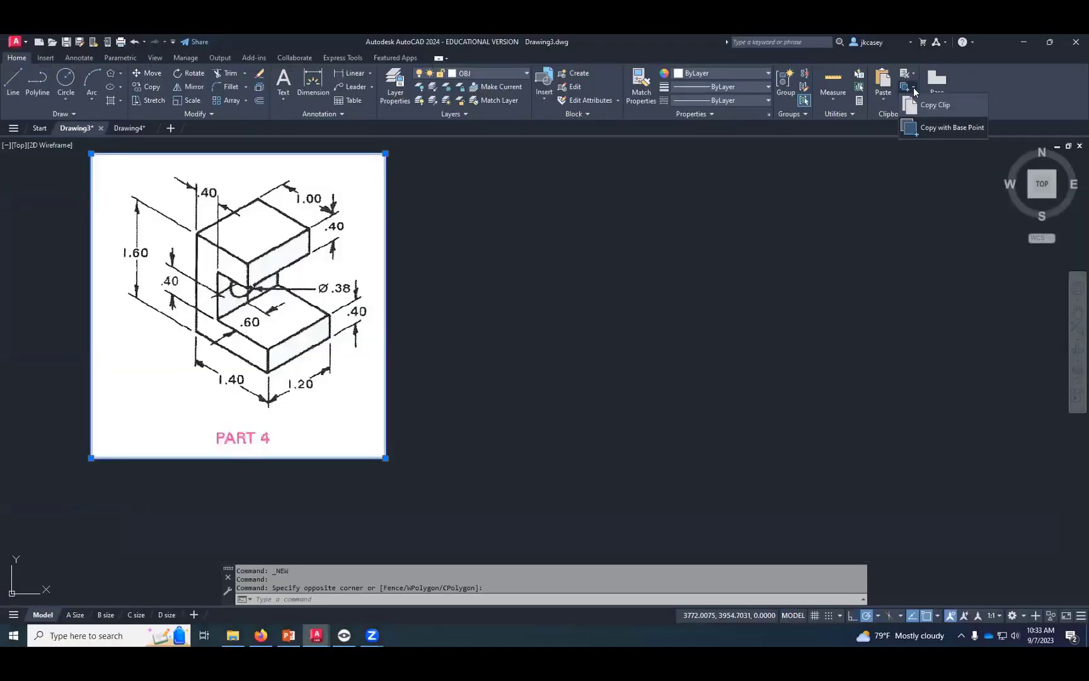
{"action": "left_click", "coordinate": [926, 127]}
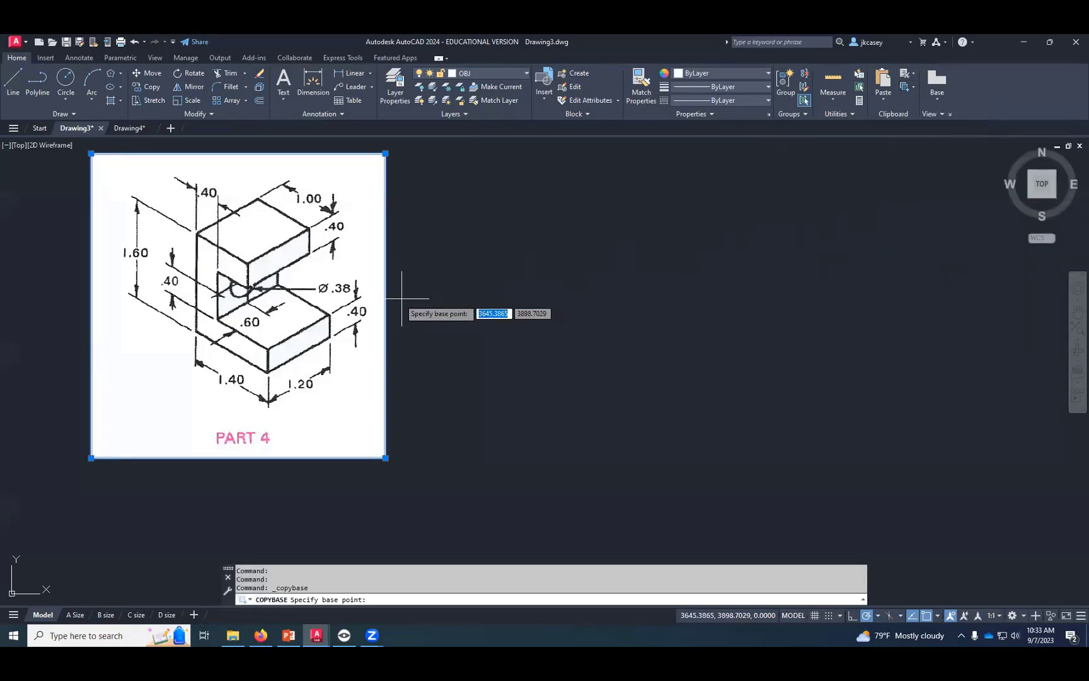
{"action": "left_click", "coordinate": [228, 297]}
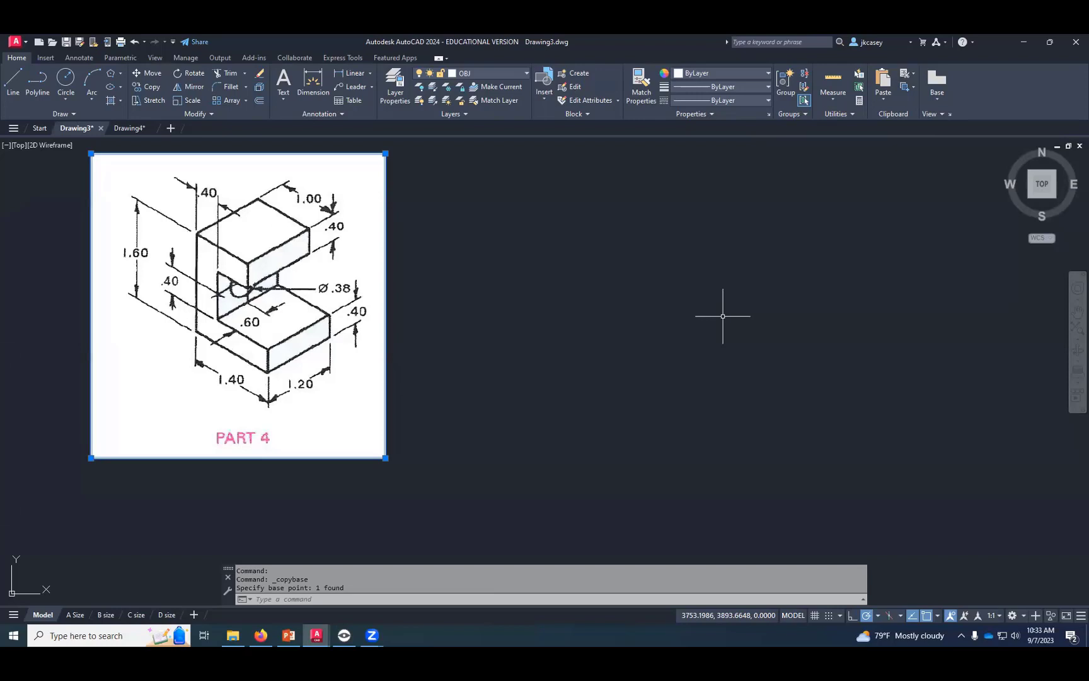
{"action": "key", "text": "Escape"}
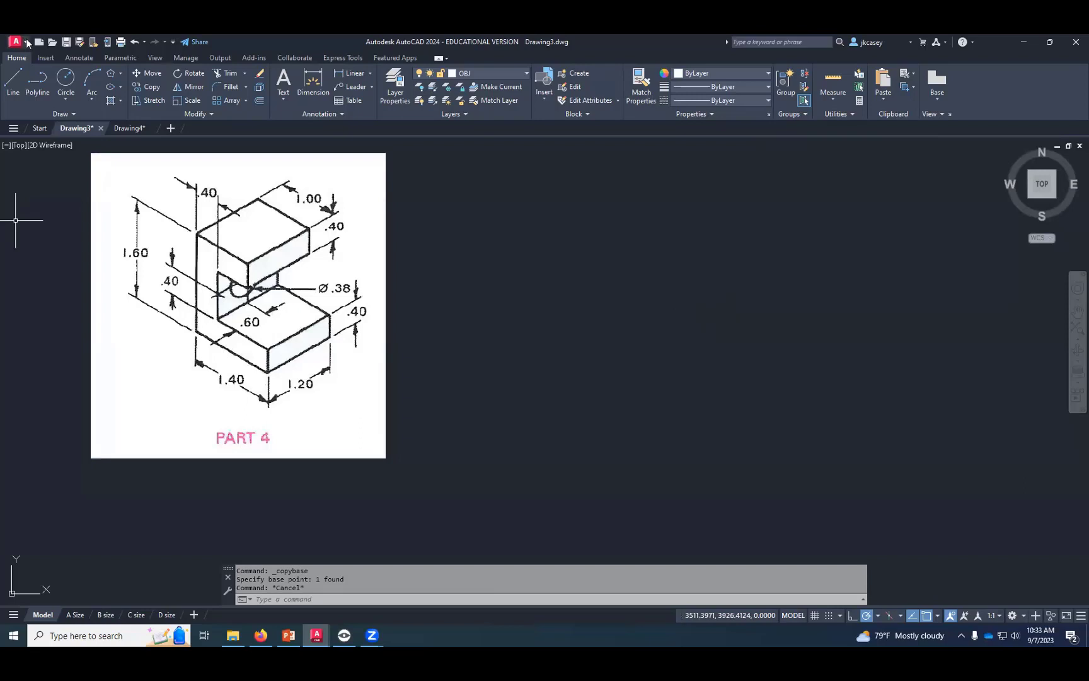
{"action": "left_click", "coordinate": [19, 42]}
{"action": "key", "text": "Escape"}
{"action": "key", "text": "ctrl+n"}
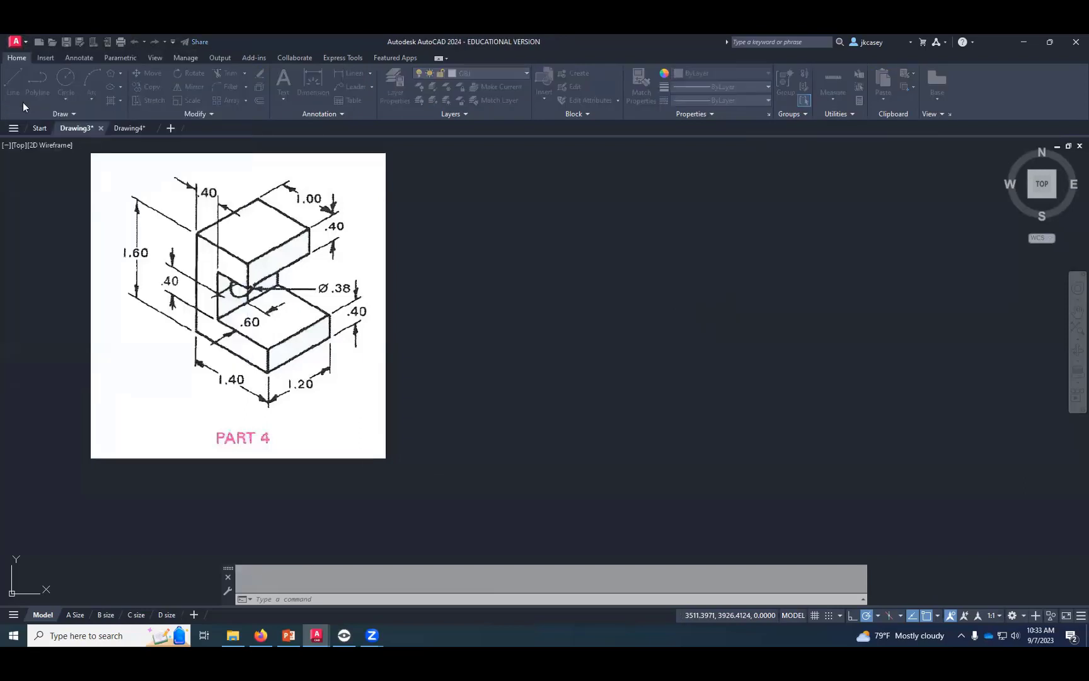
{"action": "left_click", "coordinate": [694, 459]}
{"action": "left_click", "coordinate": [130, 130]}
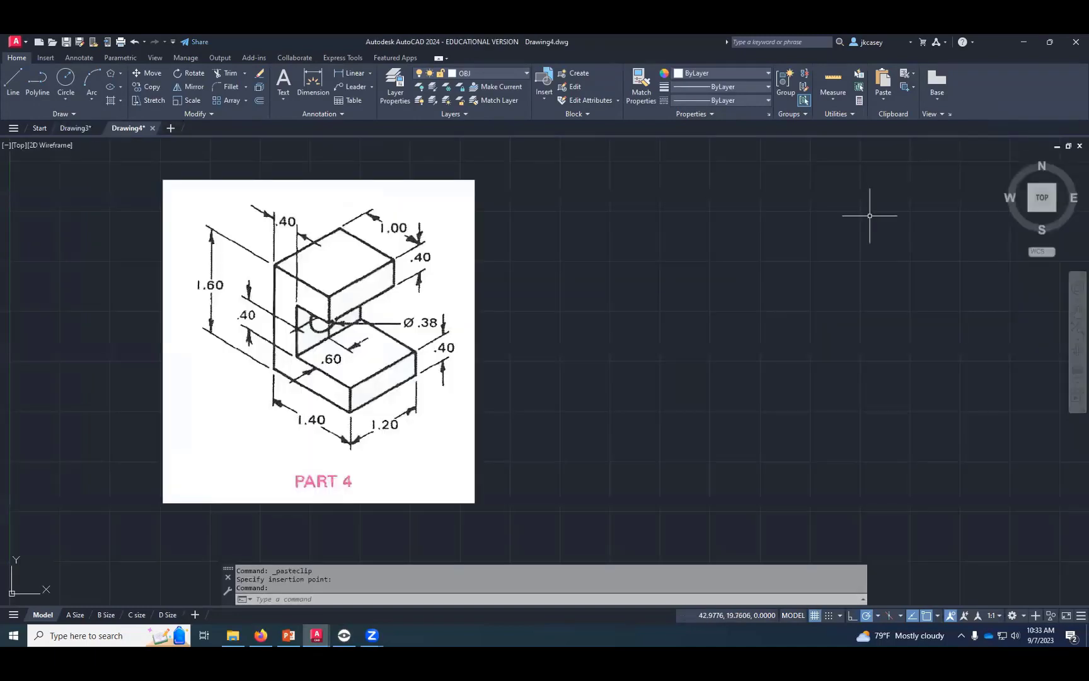
{"action": "left_click", "coordinate": [886, 84]}
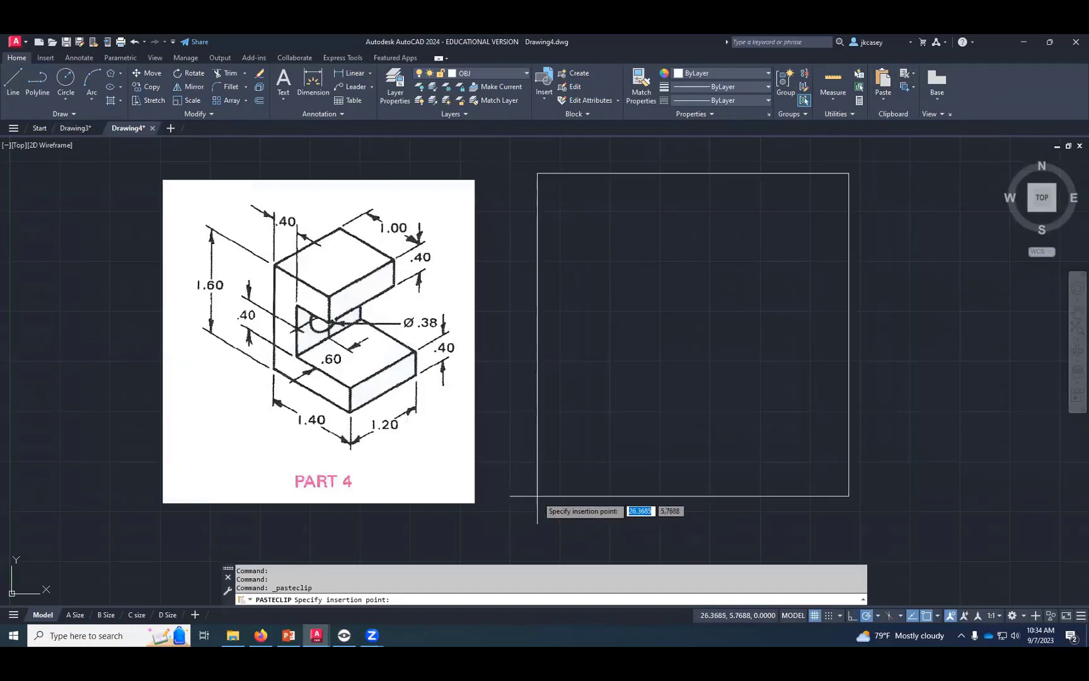
{"action": "key", "text": "Escape"}
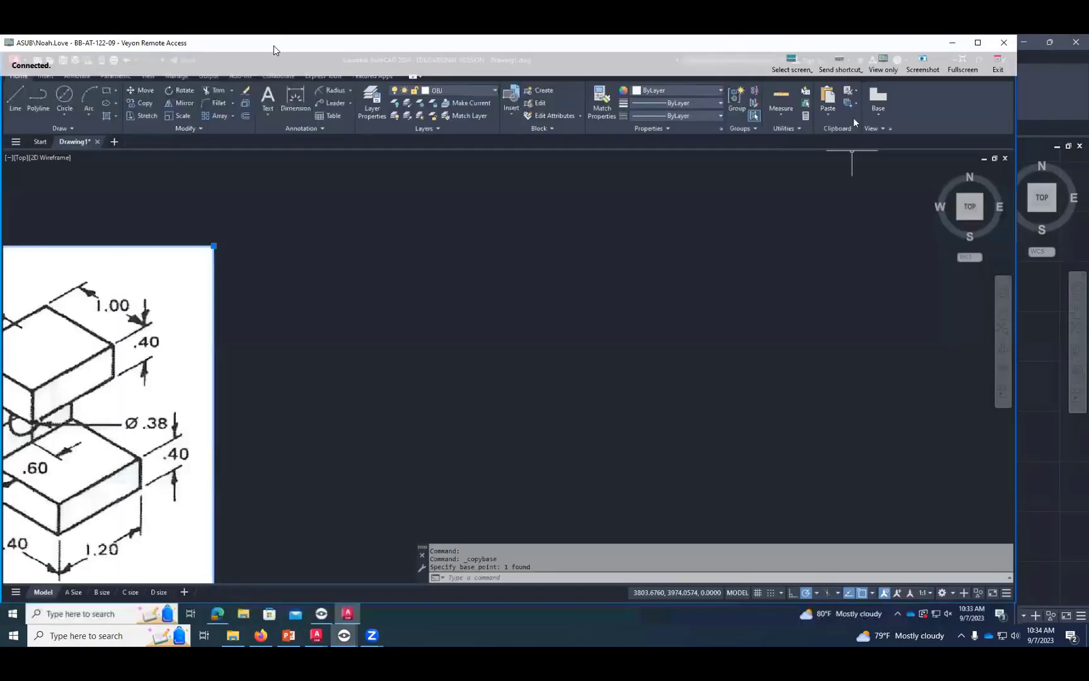
{"action": "left_click_drag", "start_coordinate": [270, 47], "coordinate": [0, 50]}
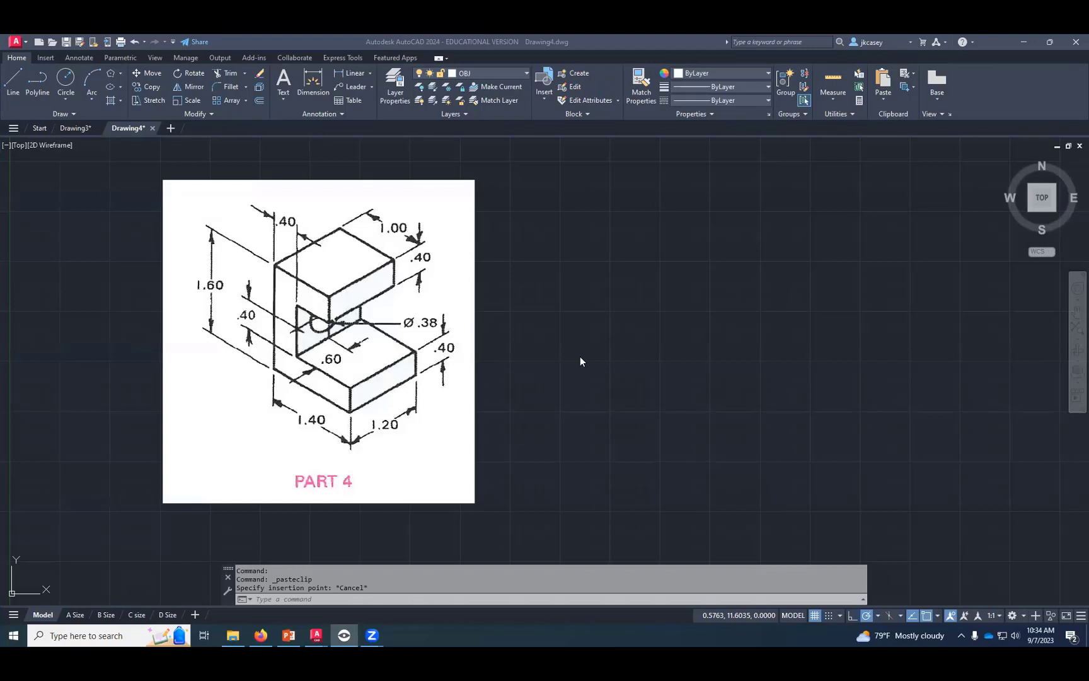
{"action": "left_click", "coordinate": [588, 308]}
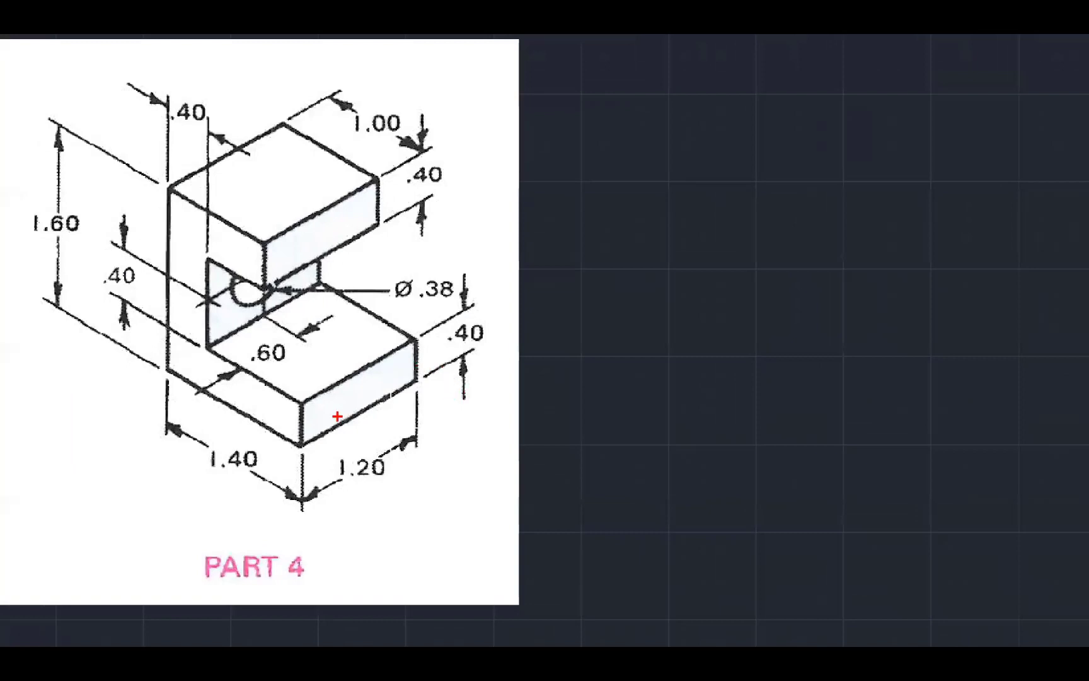
{"action": "mouse_move", "coordinate": [300, 445]}
{"action": "left_mouse_down"}
{"action": "mouse_move", "coordinate": [167, 378]}
{"action": "mouse_move", "coordinate": [168, 184]}
{"action": "mouse_move", "coordinate": [269, 232]}
{"action": "mouse_move", "coordinate": [262, 289]}
{"action": "mouse_move", "coordinate": [208, 262]}
{"action": "mouse_move", "coordinate": [210, 331]}
{"action": "mouse_move", "coordinate": [238, 363]}
{"action": "mouse_move", "coordinate": [305, 392]}
{"action": "mouse_move", "coordinate": [295, 464]}
{"action": "left_mouse_up"}
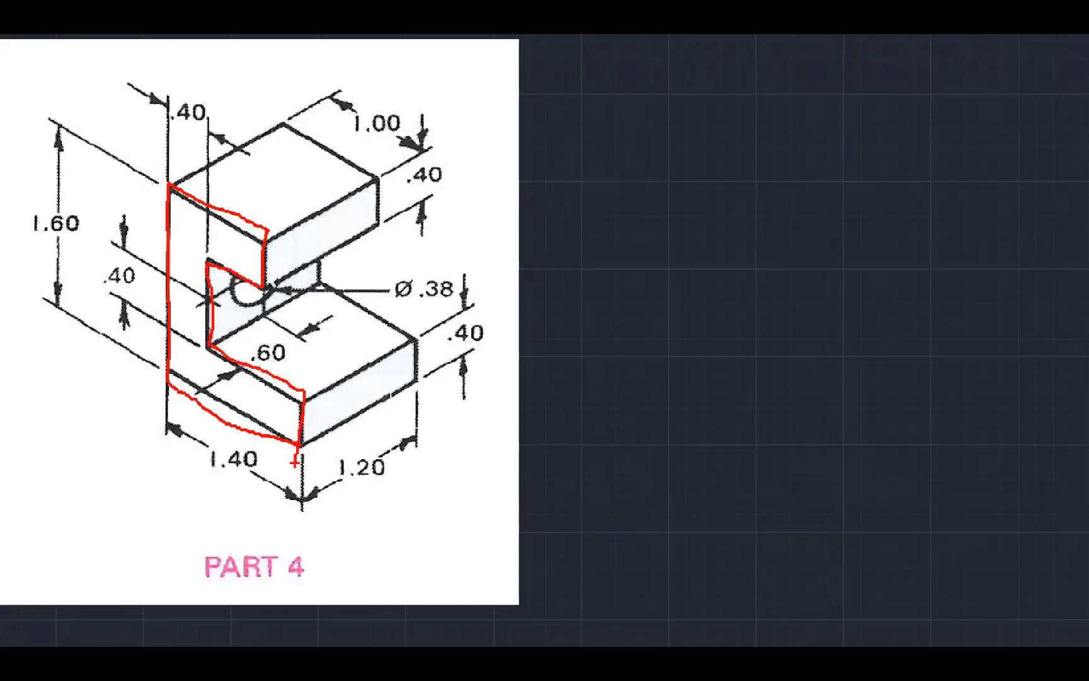
{"action": "key", "text": "Escape"}
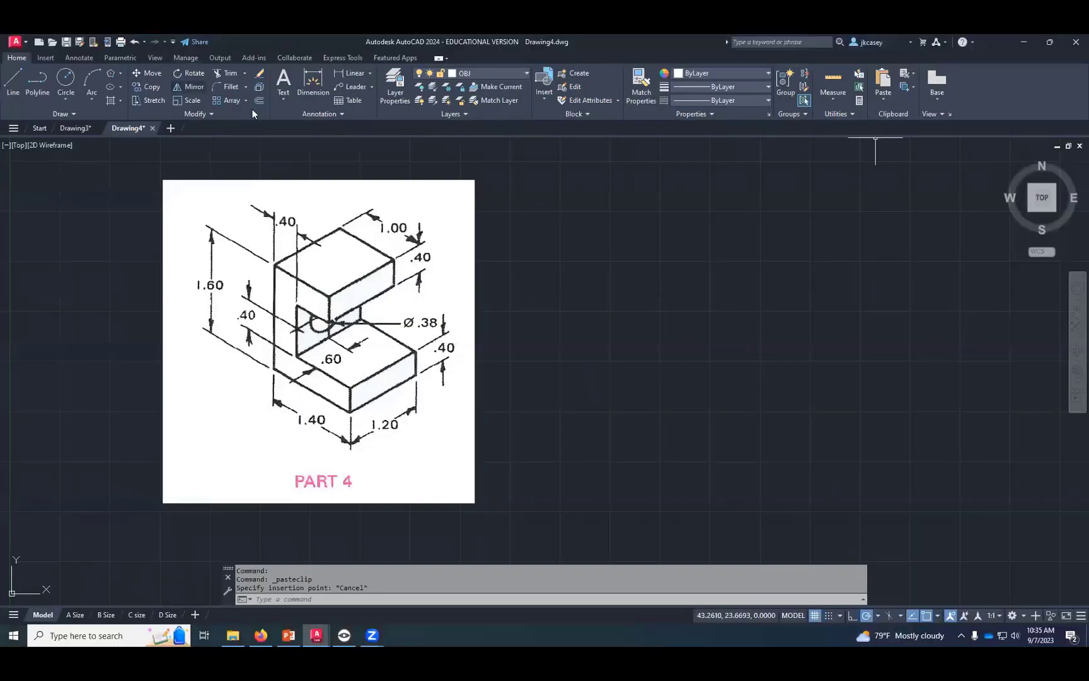
- Start the front-view outline beside the picture with connected lines 1.4 leftward, 1.6 upward and 1 rightward
{"action": "left_click", "coordinate": [14, 82]}
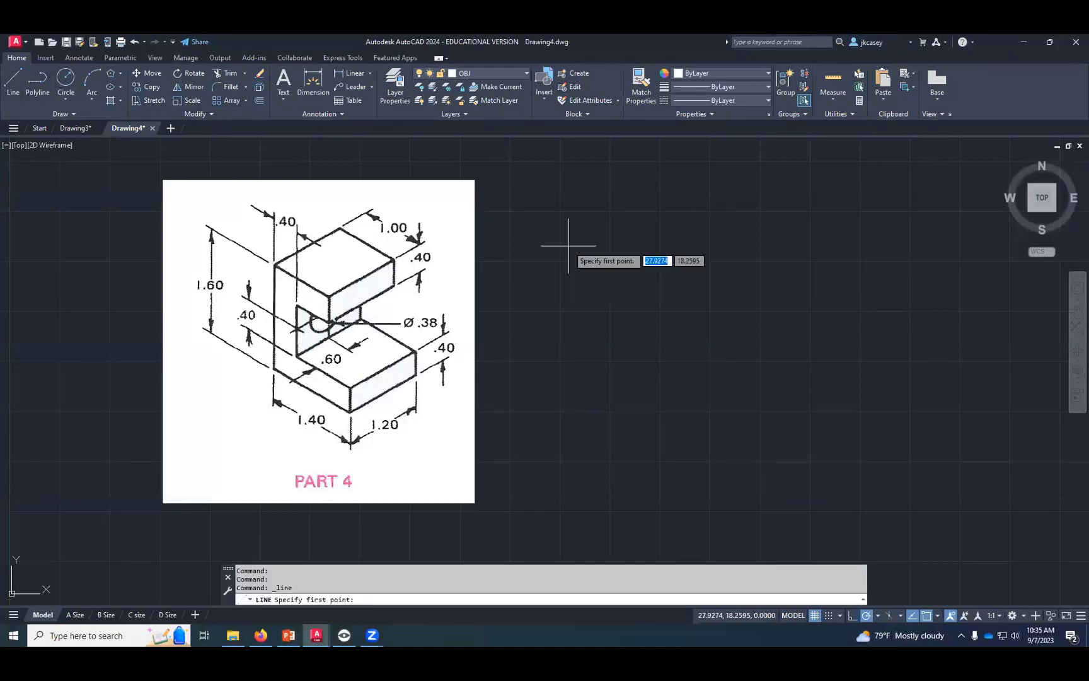
{"action": "left_click", "coordinate": [718, 434]}
{"action": "type", "text": "1.4"}
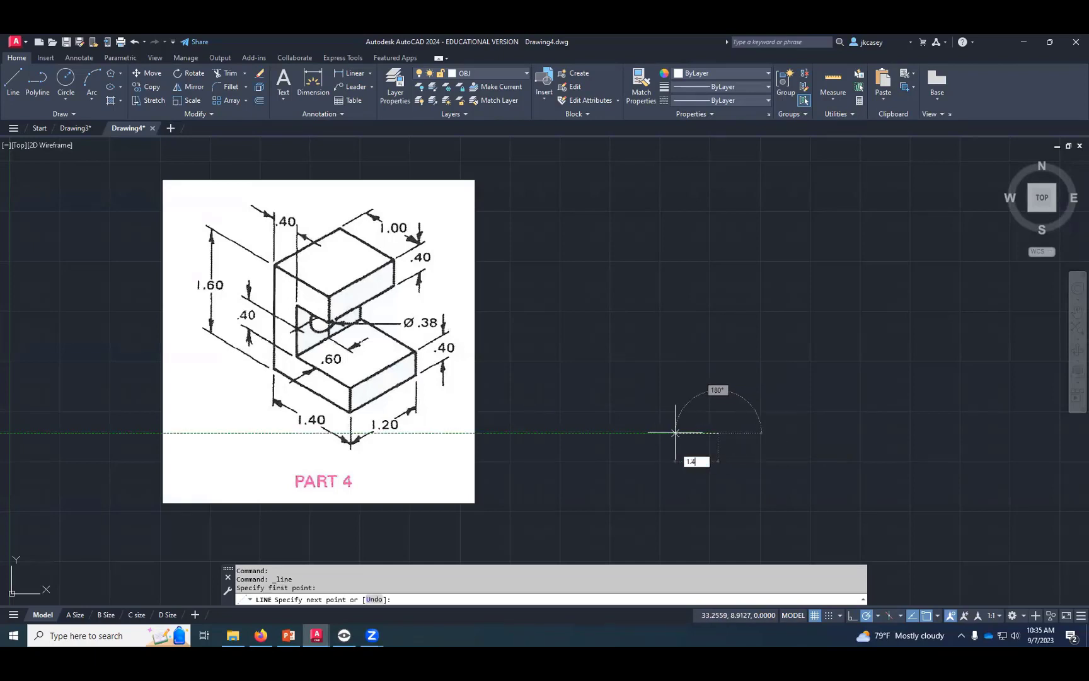
{"action": "key", "text": "Return"}
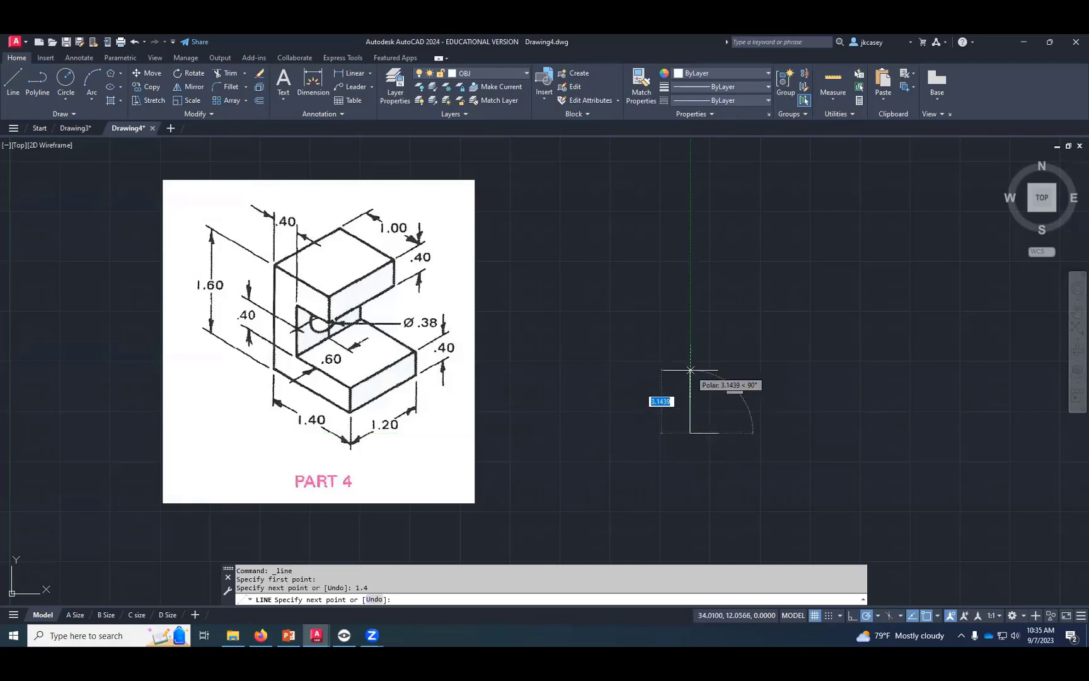
{"action": "type", "text": "1.6"}
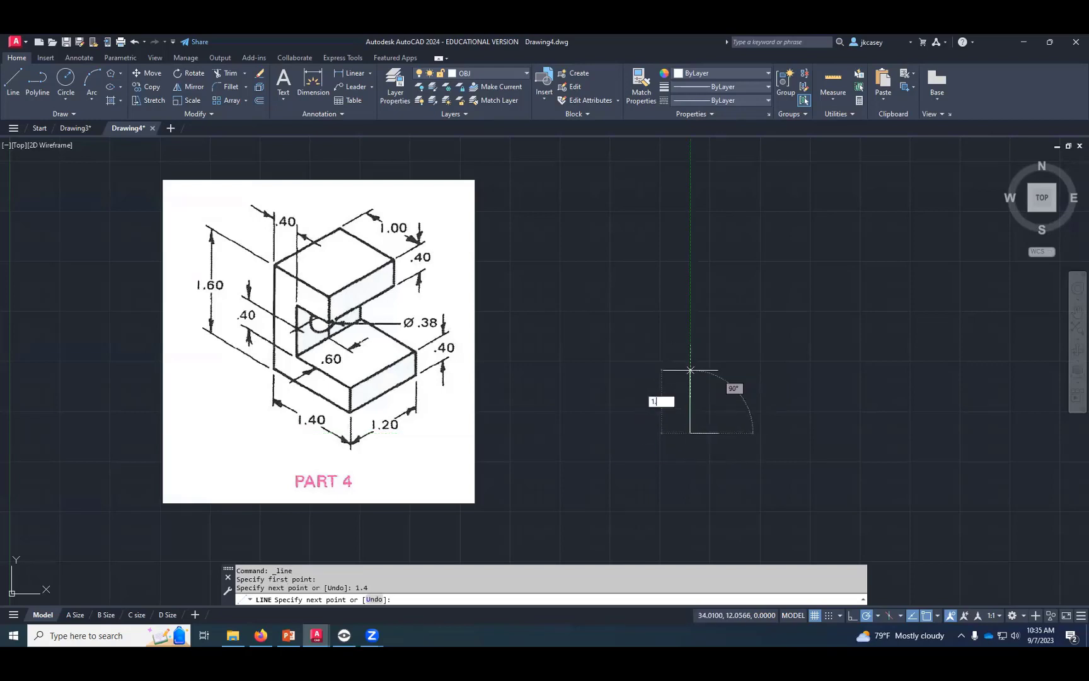
{"action": "key", "text": "Return"}
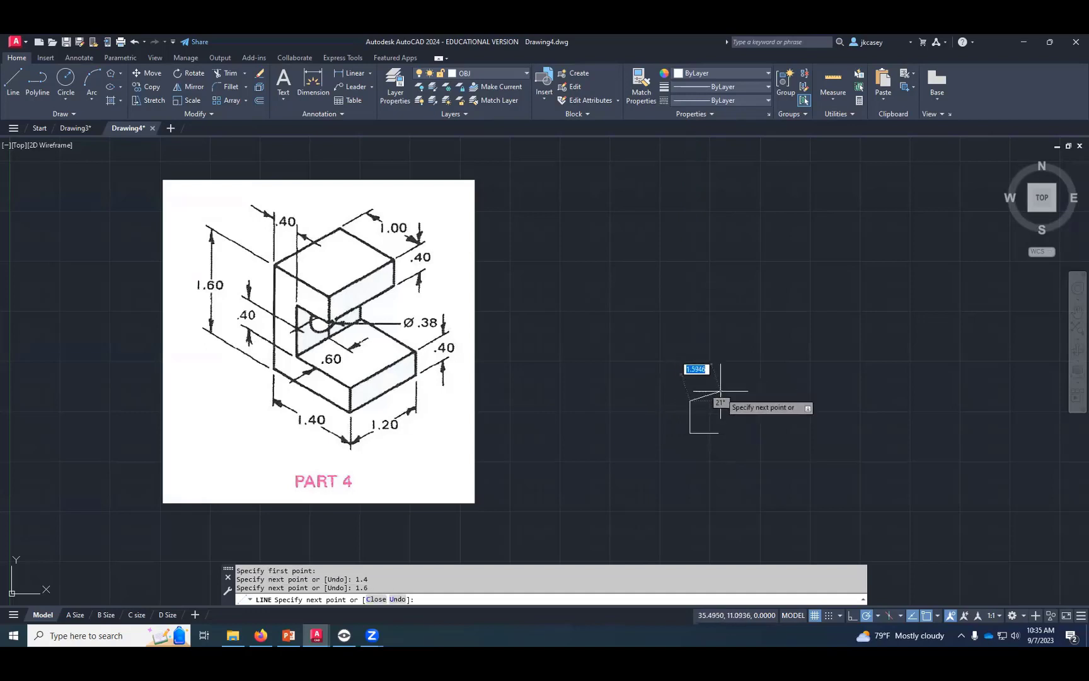
{"action": "type", "text": "1"}
{"action": "key", "text": "Return"}
{"action": "type", "text": ".4"}
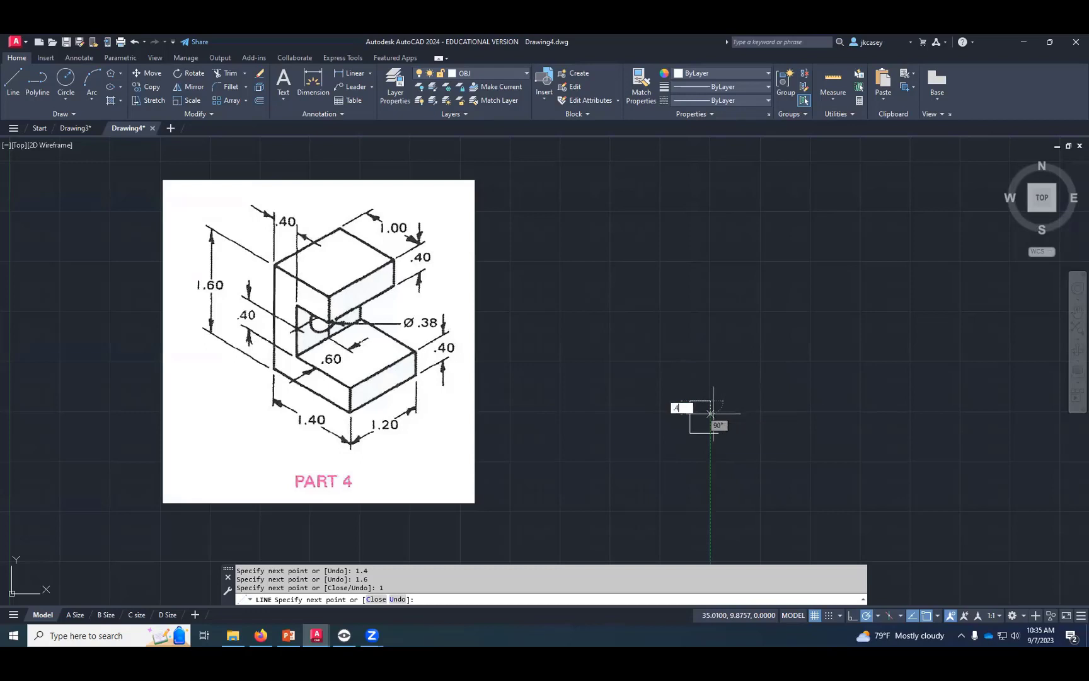
{"action": "key", "text": "Return"}
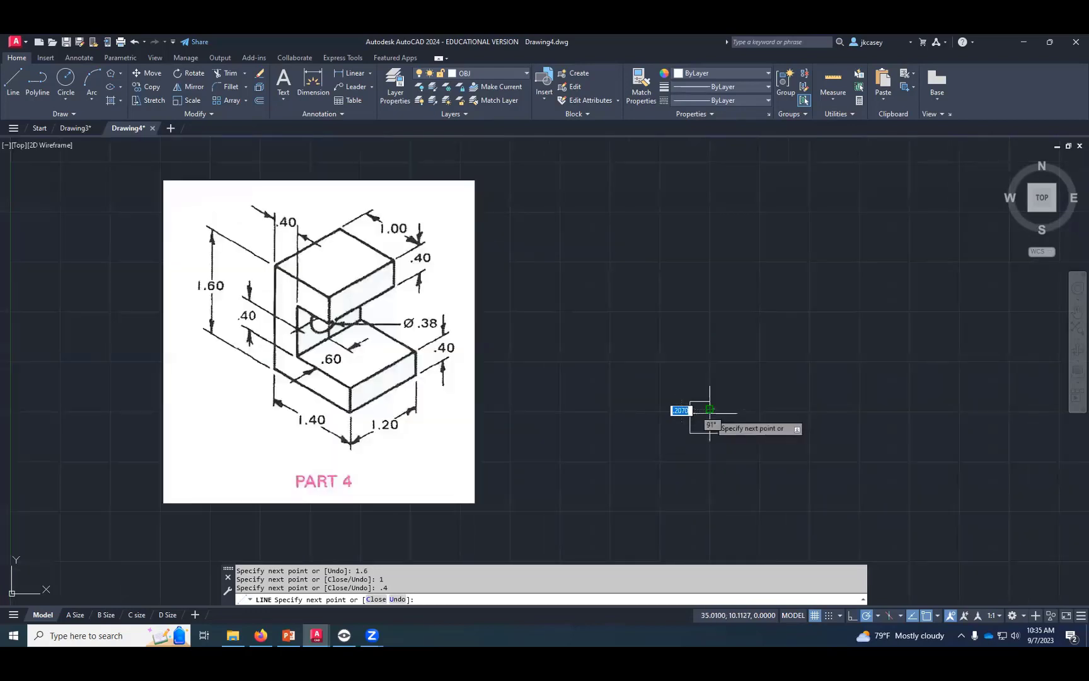
{"action": "type", "text": "1"}
{"action": "key", "text": "Return"}
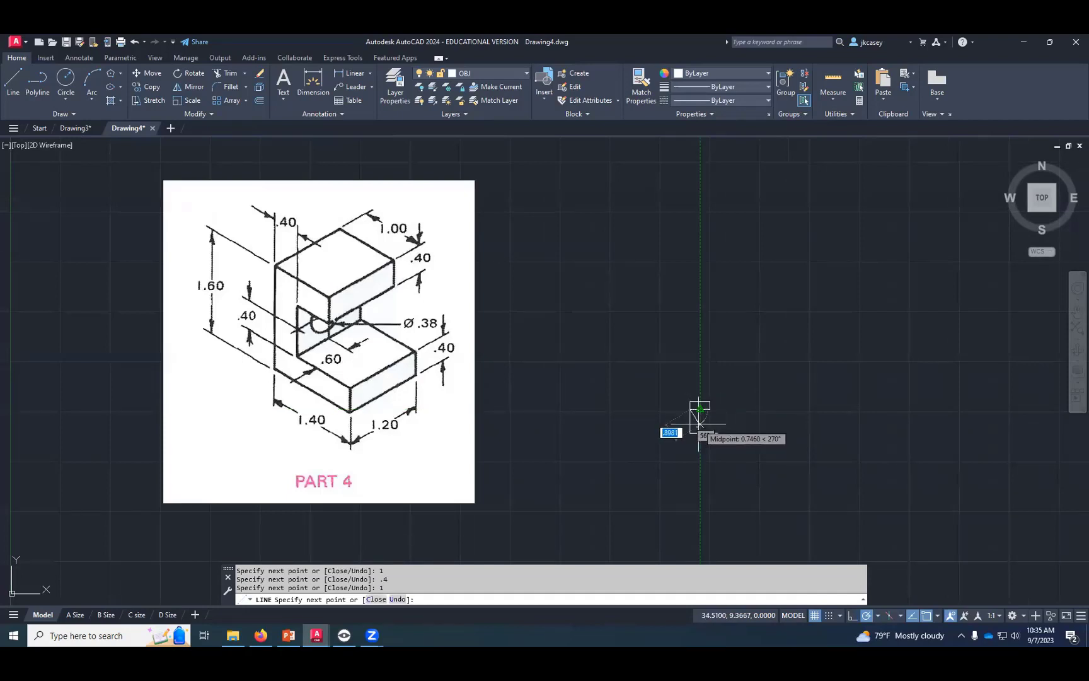
{"action": "type", "text": "u"}
{"action": "key", "text": "Return"}
{"action": "scroll", "coordinate": [698, 418], "scroll_direction": "up", "scroll_amount": 4}
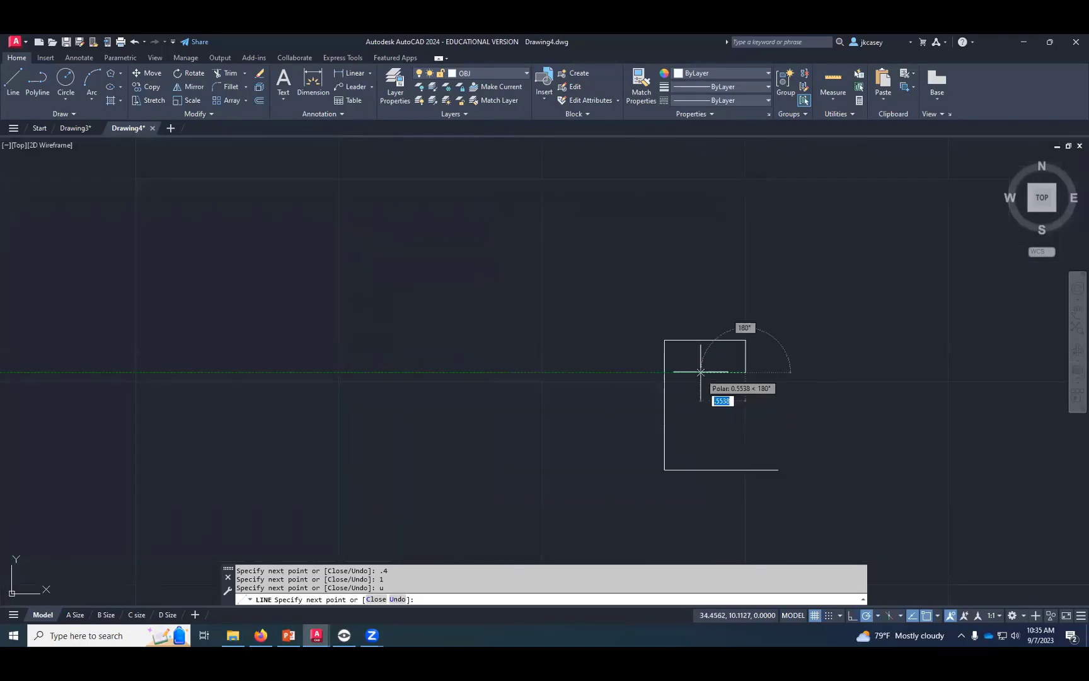
{"action": "type", "text": "1"}
{"action": "key", "text": "Return"}
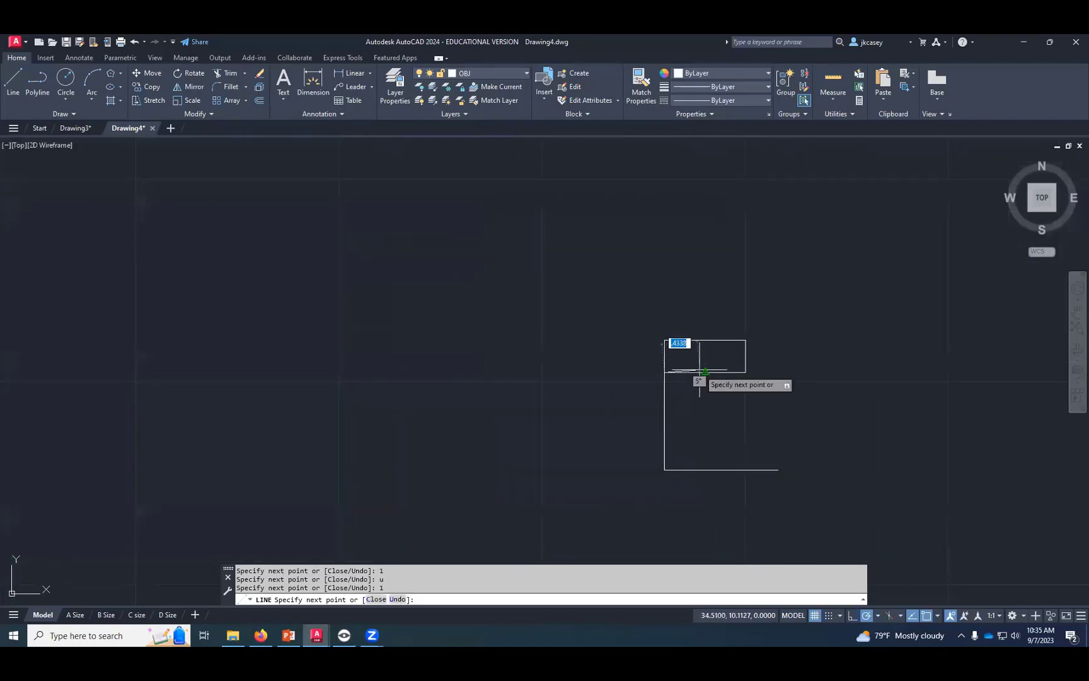
{"action": "type", "text": "u"}
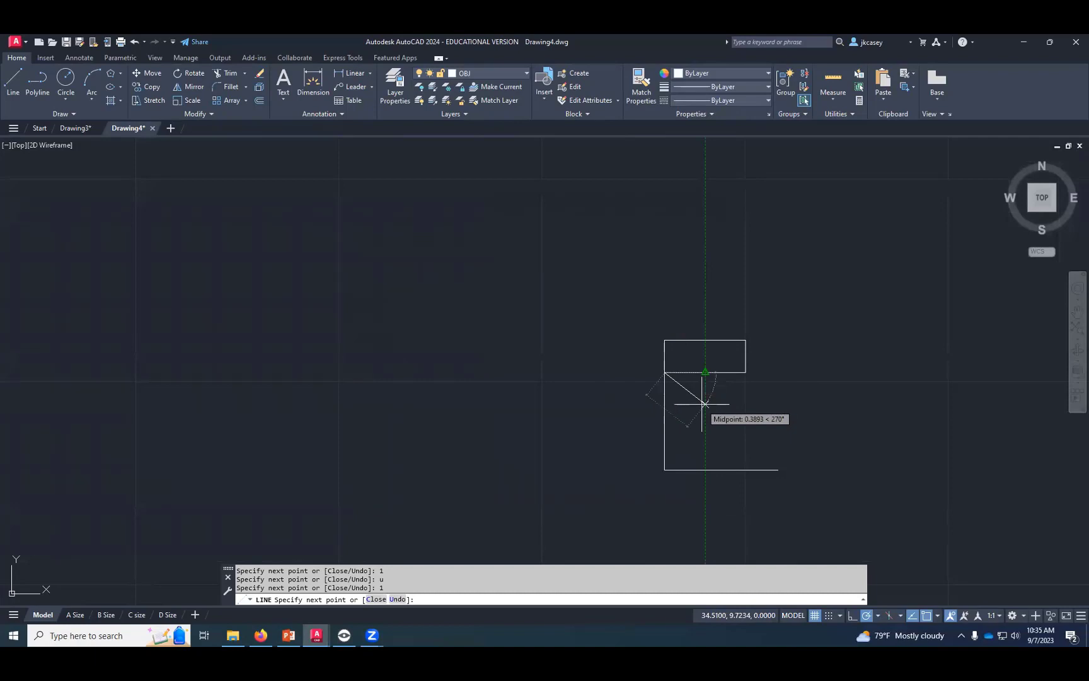
{"action": "key", "text": "Return"}
{"action": "type", "text": "u"}
{"action": "key", "text": "Return"}
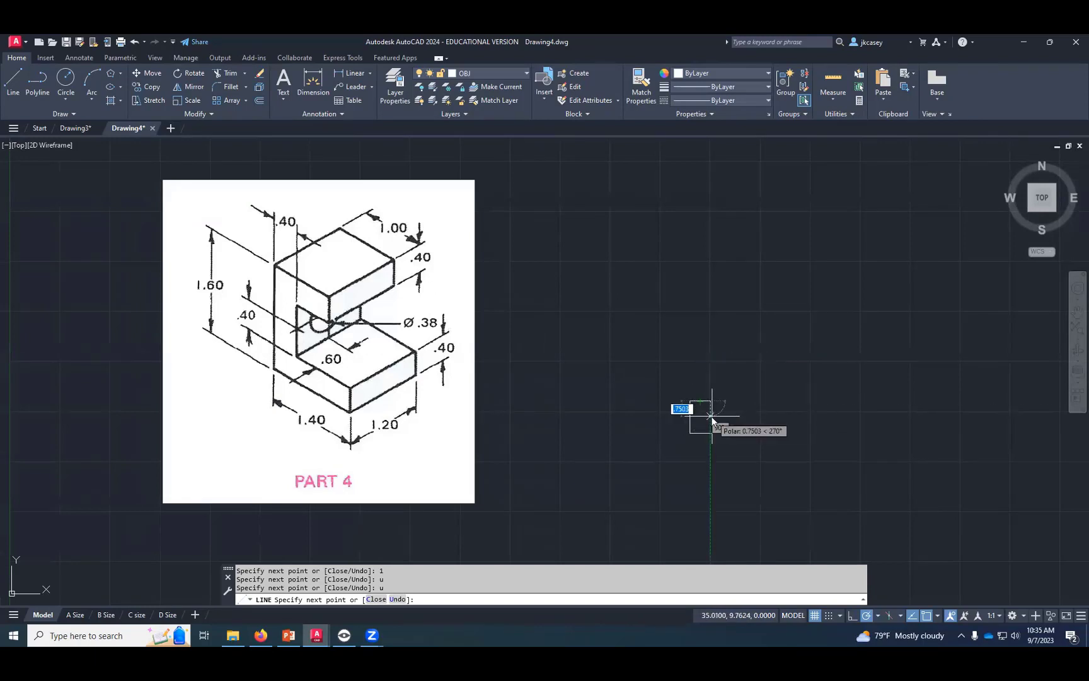
- Continue the outline from its upper-right corner with a line 0.4 downward and one 0.6 leftward
{"action": "type", "text": ".4"}
{"action": "key", "text": "Return"}
{"action": "type", "text": ".6"}
{"action": "key", "text": "Return"}
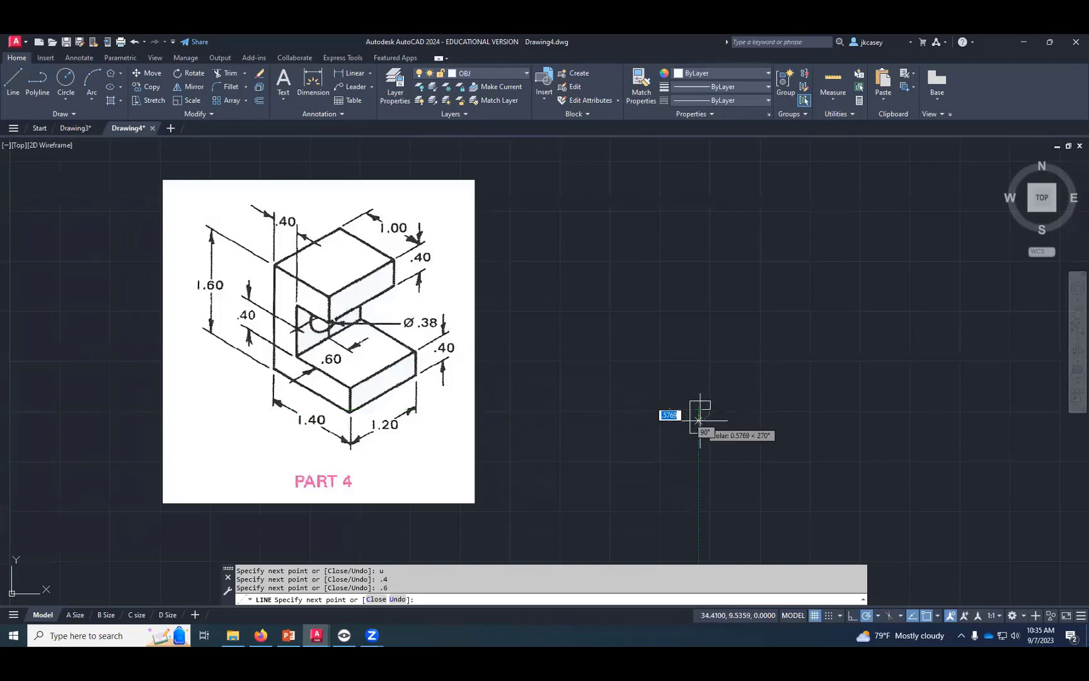
- Close the front-view outline from its lower-right corner with a line 0.4 upward, one leftward, and one up to the open end
{"action": "key", "text": "Return"}
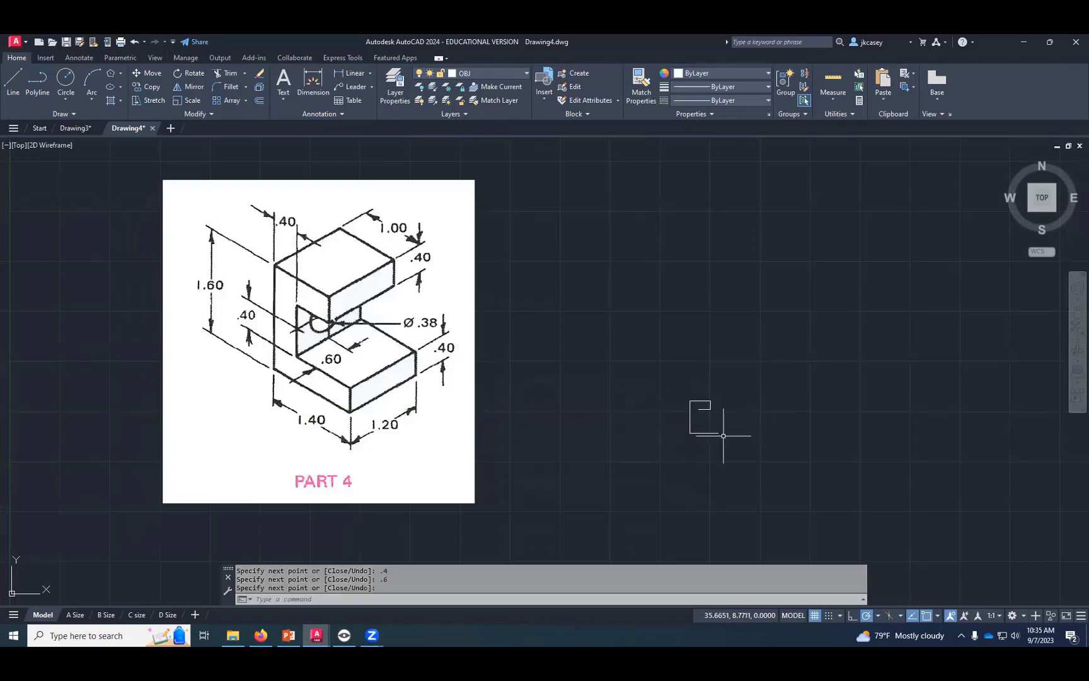
{"action": "scroll", "coordinate": [700, 421], "scroll_direction": "up", "scroll_amount": 4}
{"action": "key", "text": "Return"}
{"action": "left_click", "coordinate": [709, 427]}
{"action": "type", "text": ".4"}
{"action": "key", "text": "Return"}
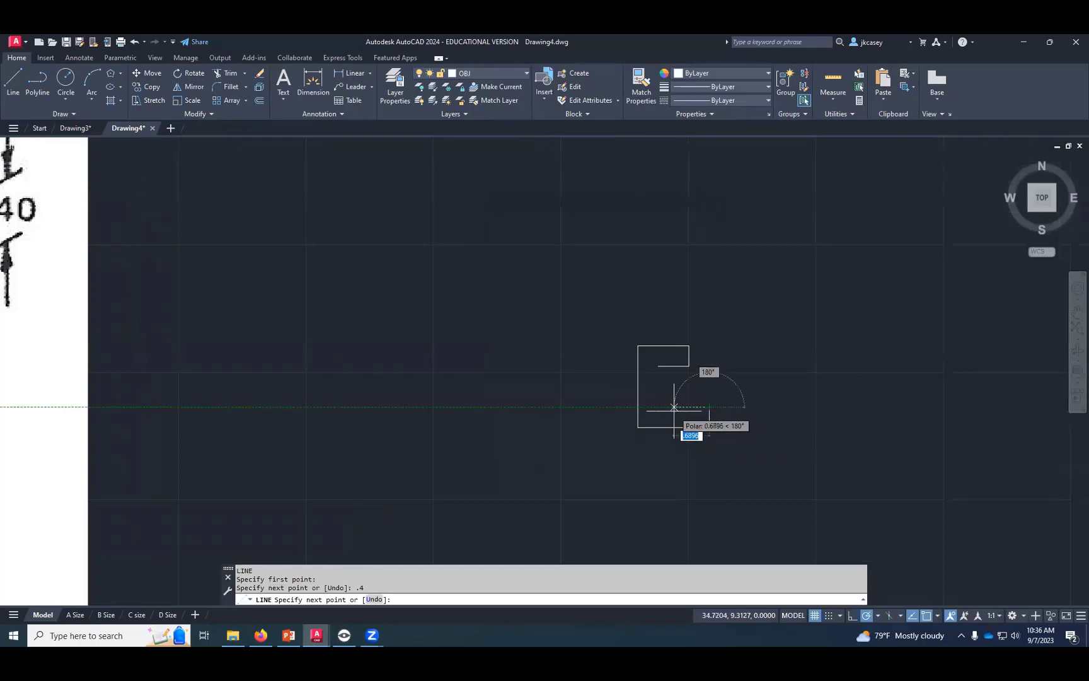
{"action": "left_click", "coordinate": [658, 406]}
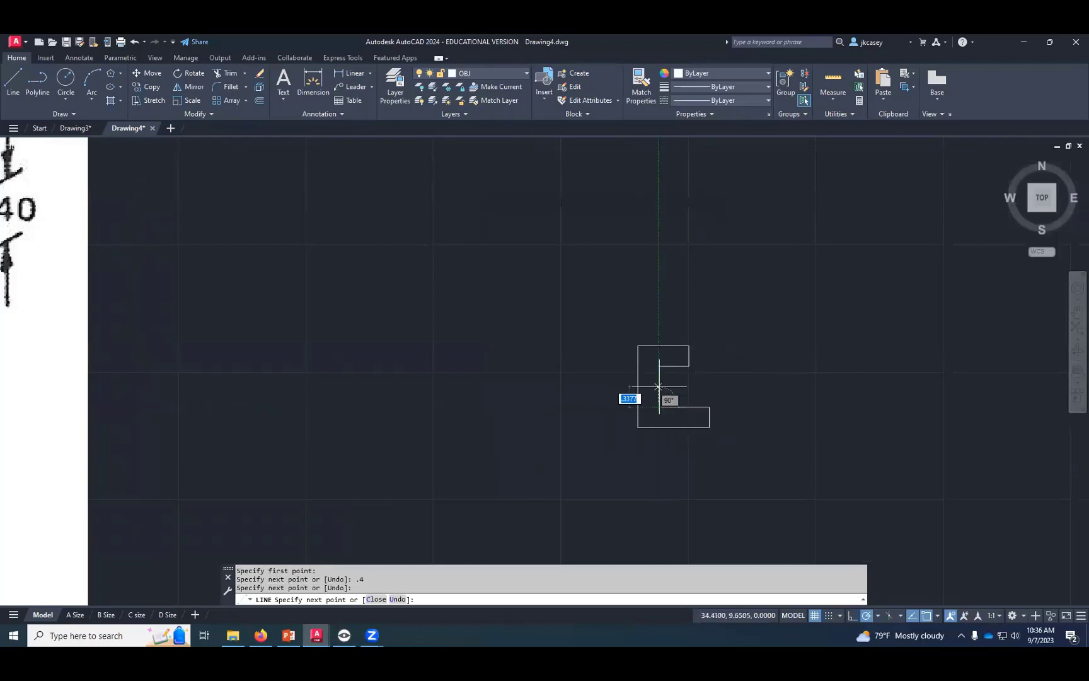
{"action": "left_click", "coordinate": [659, 365]}
{"action": "key", "text": "Return"}
{"action": "scroll", "coordinate": [692, 387], "scroll_direction": "down", "scroll_amount": 3}
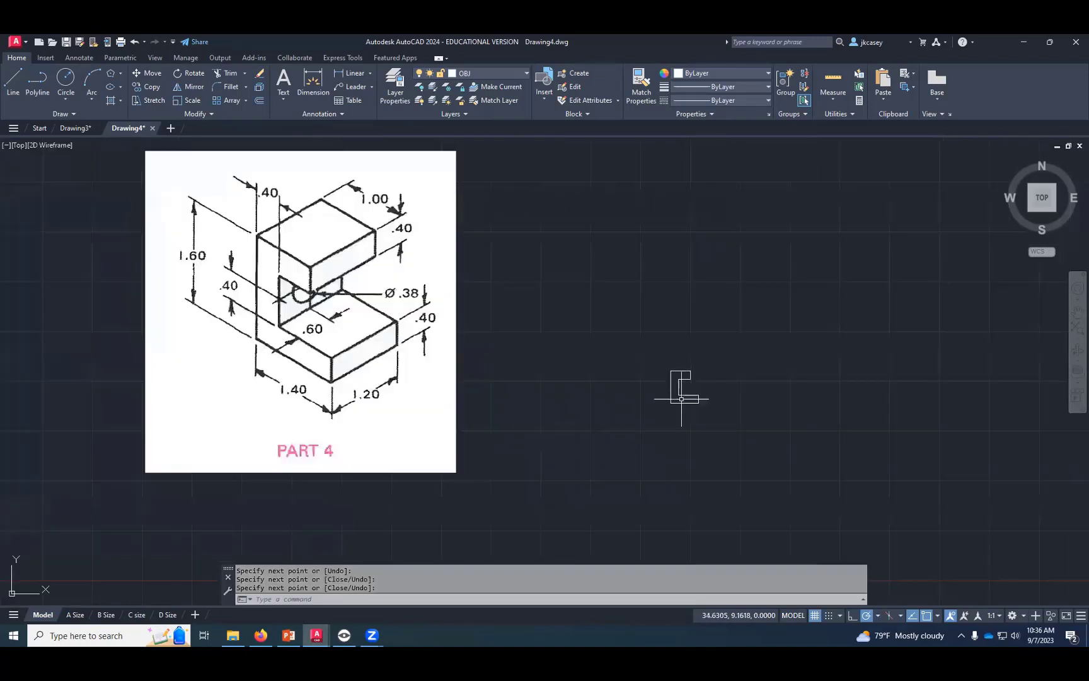
- Shrink the PART 4 picture to well under half its size by pulling its upper-right corner inward
{"action": "middle_click_drag", "start_coordinate": [635, 400], "coordinate": [598, 356]}
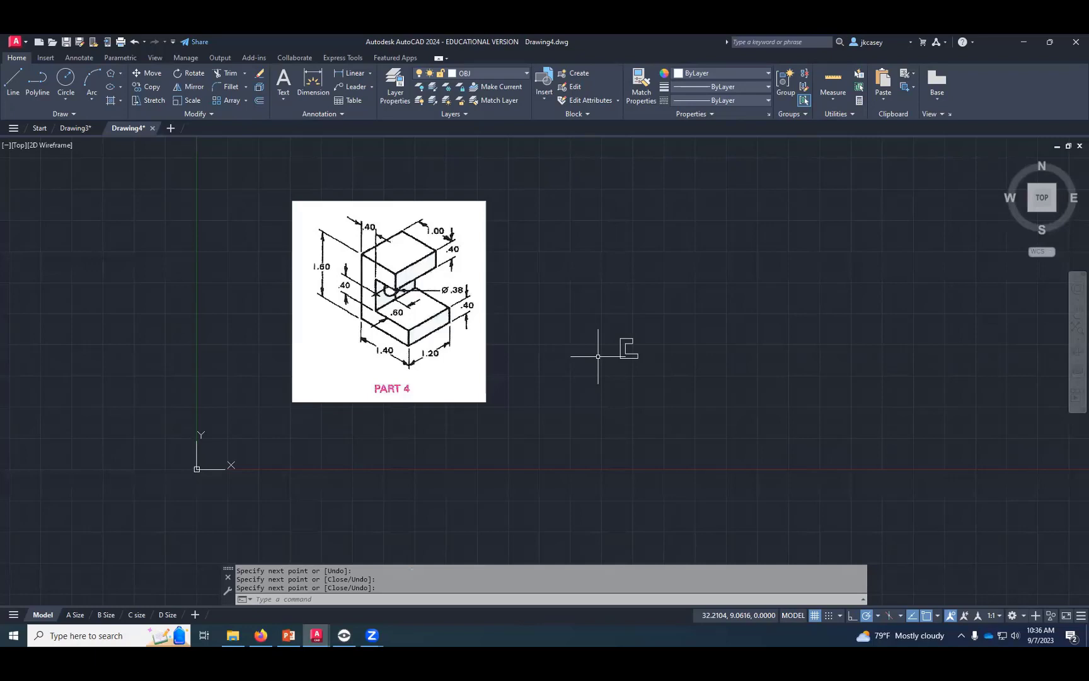
{"action": "left_click", "coordinate": [495, 260]}
{"action": "left_click", "coordinate": [465, 245]}
{"action": "left_click", "coordinate": [486, 201]}
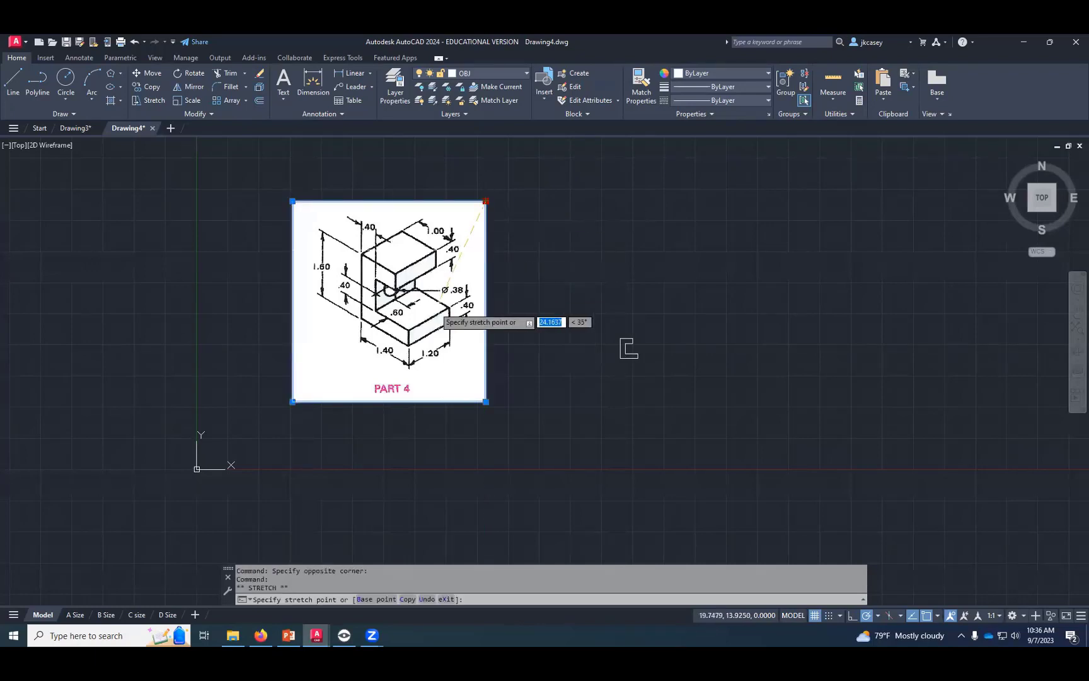
{"action": "left_click", "coordinate": [369, 370]}
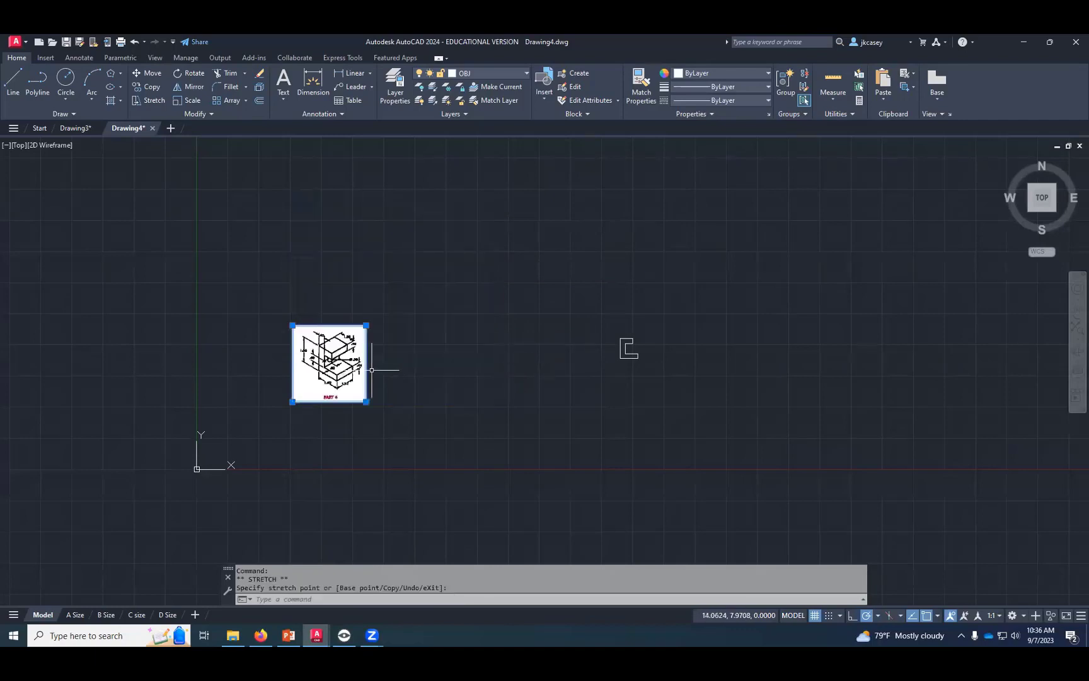
- Move the reduced PART 4 picture close to the left side of the front view
{"action": "type", "text": "m"}
{"action": "key", "text": "Return"}
{"action": "left_click", "coordinate": [350, 372]}
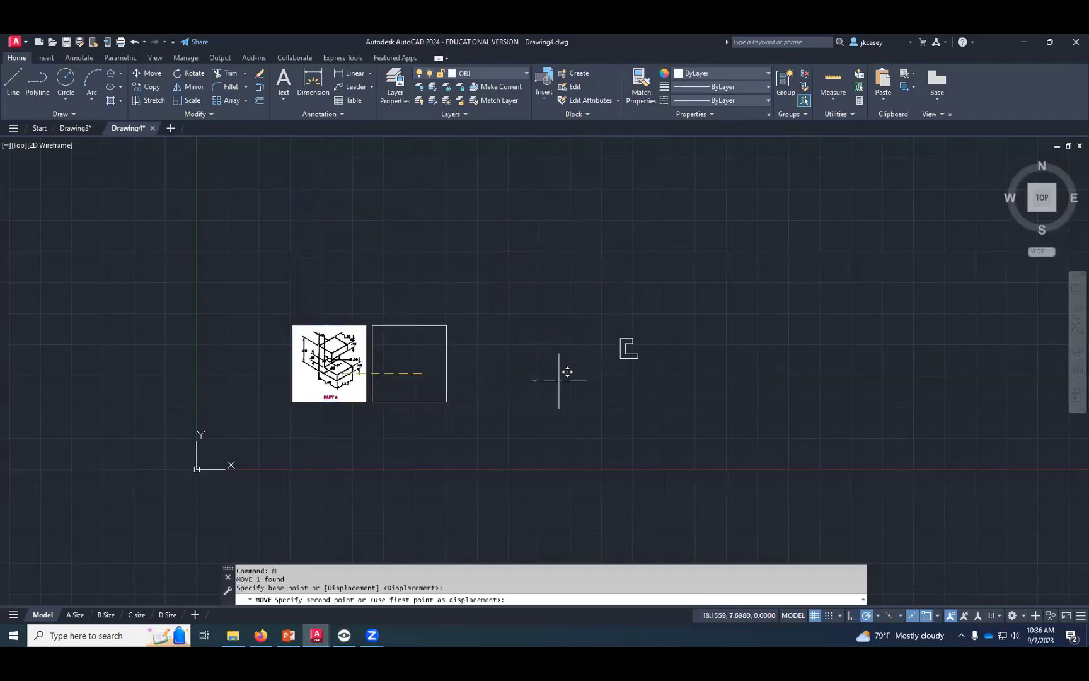
{"action": "left_click", "coordinate": [573, 340]}
{"action": "scroll", "coordinate": [576, 355], "scroll_direction": "up", "scroll_amount": 4}
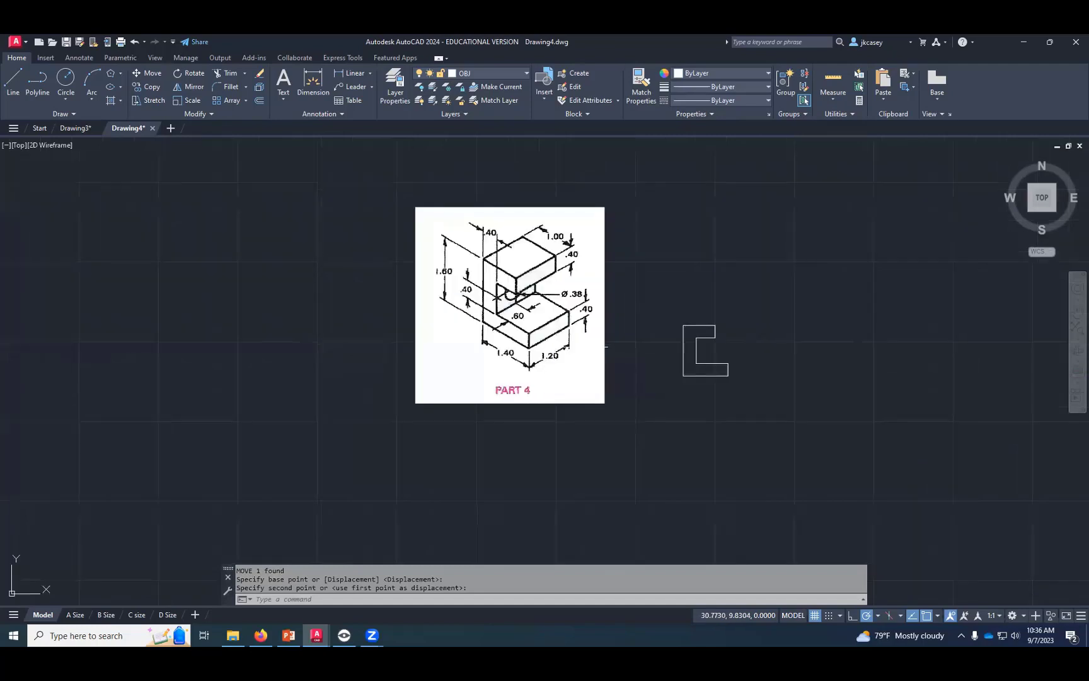
- Reduce the PART 4 picture again to roughly half size from its upper-right corner
{"action": "scroll", "coordinate": [681, 337], "scroll_direction": "up", "scroll_amount": 2}
{"action": "mouse_move", "coordinate": [681, 338]}
{"action": "middle_mouse_down"}
{"action": "mouse_move", "coordinate": [501, 399]}
{"action": "mouse_move", "coordinate": [445, 394]}
{"action": "middle_mouse_up"}
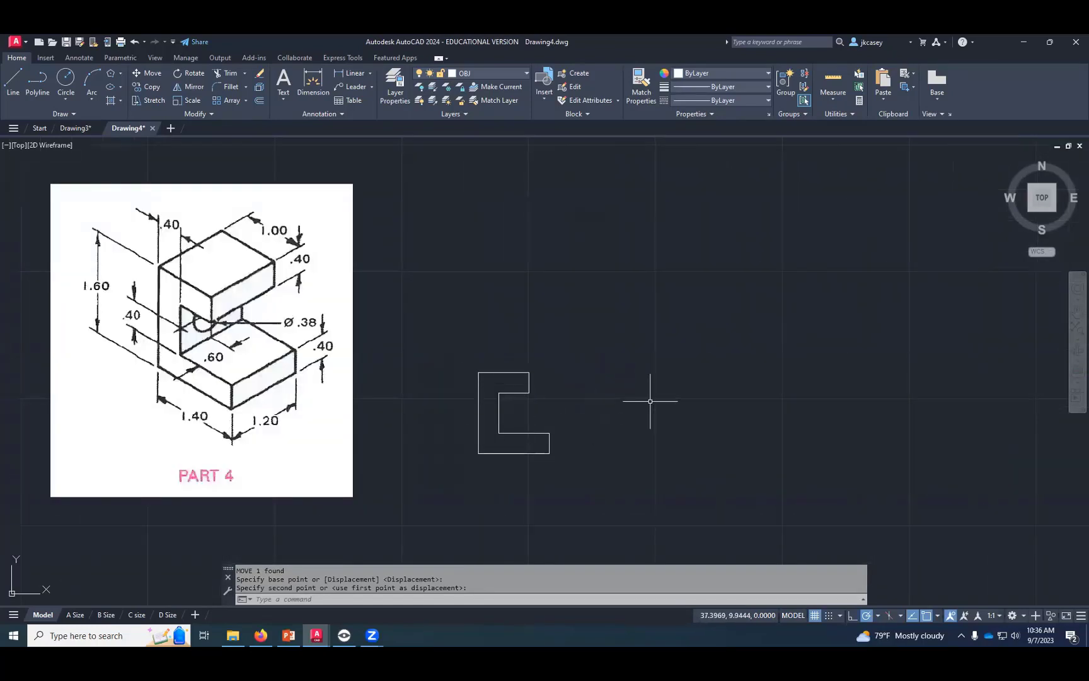
{"action": "left_click", "coordinate": [355, 222]}
{"action": "left_click", "coordinate": [352, 184]}
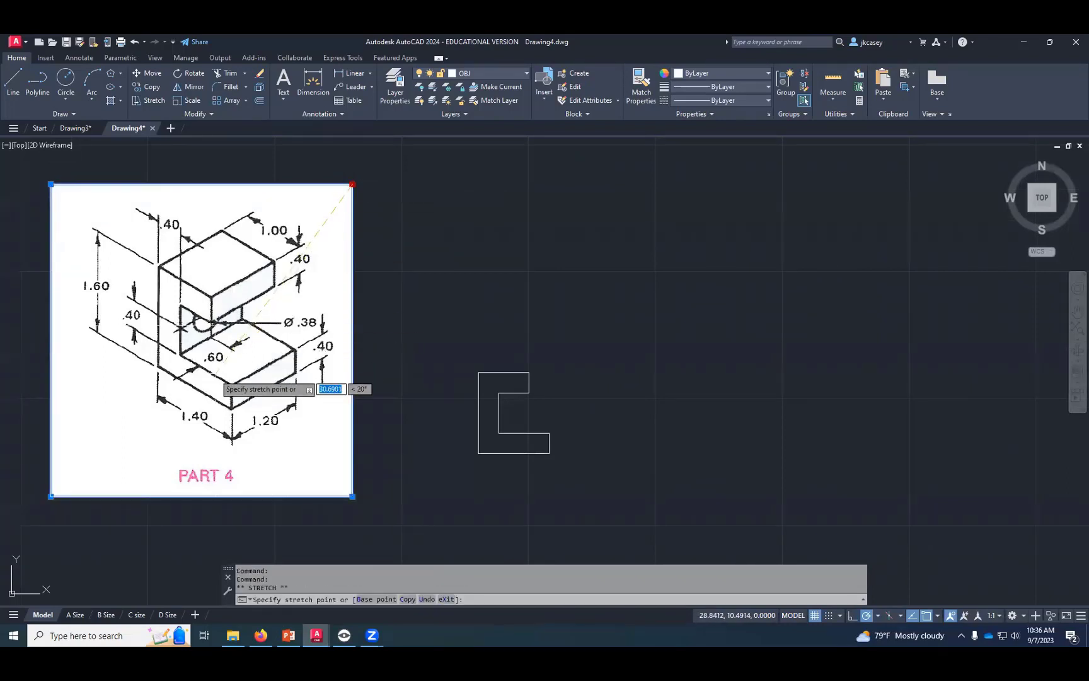
{"action": "left_click", "coordinate": [222, 379]}
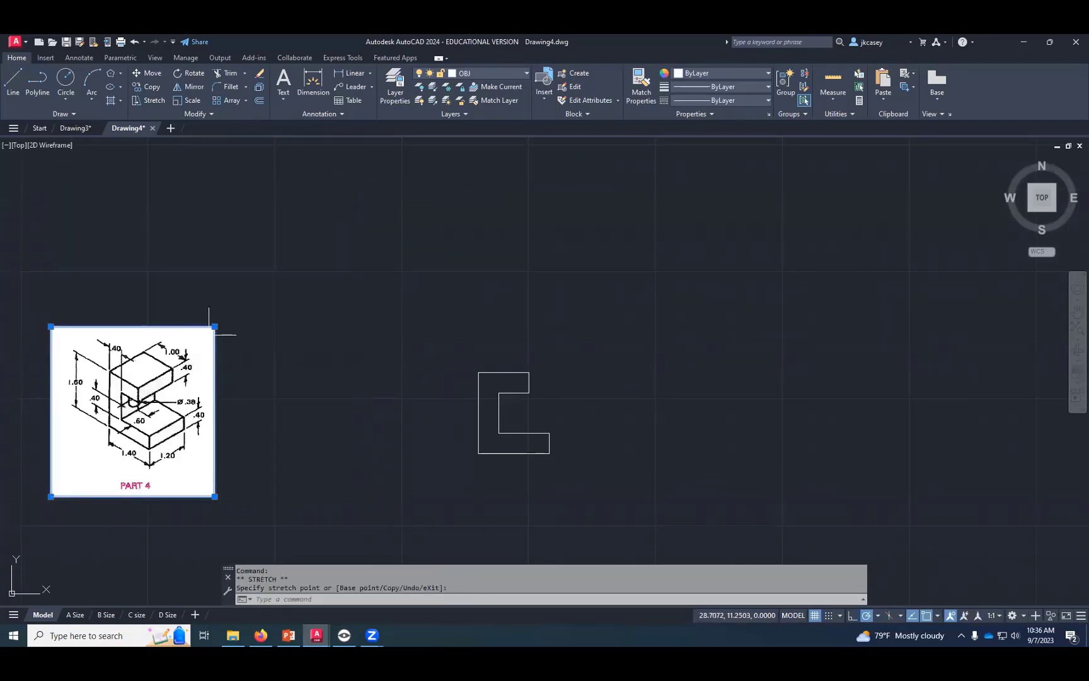
- Move the smaller PART 4 picture rightward to sit just beside the front view
{"action": "type", "text": "M"}
{"action": "key", "text": "Return"}
{"action": "left_click", "coordinate": [163, 393]}
{"action": "left_click", "coordinate": [330, 389]}
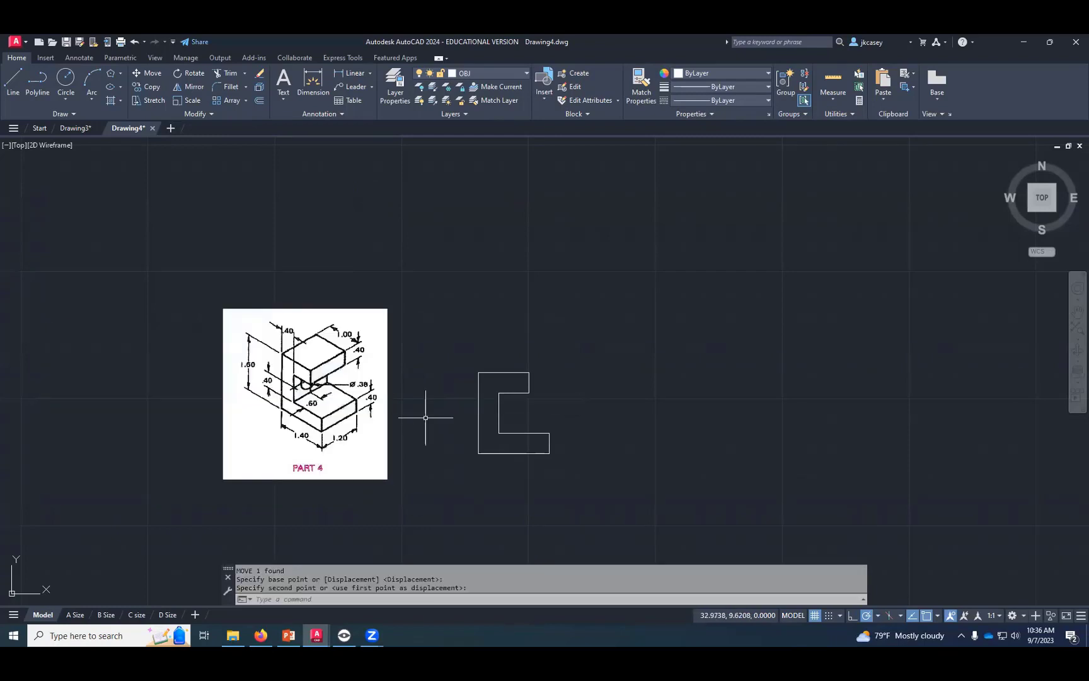
{"action": "scroll", "coordinate": [426, 417], "scroll_direction": "up", "scroll_amount": 2}
{"action": "mouse_move", "coordinate": [426, 418]}
{"action": "middle_mouse_down"}
{"action": "mouse_move", "coordinate": [413, 416]}
{"action": "mouse_move", "coordinate": [426, 397]}
{"action": "middle_mouse_up"}
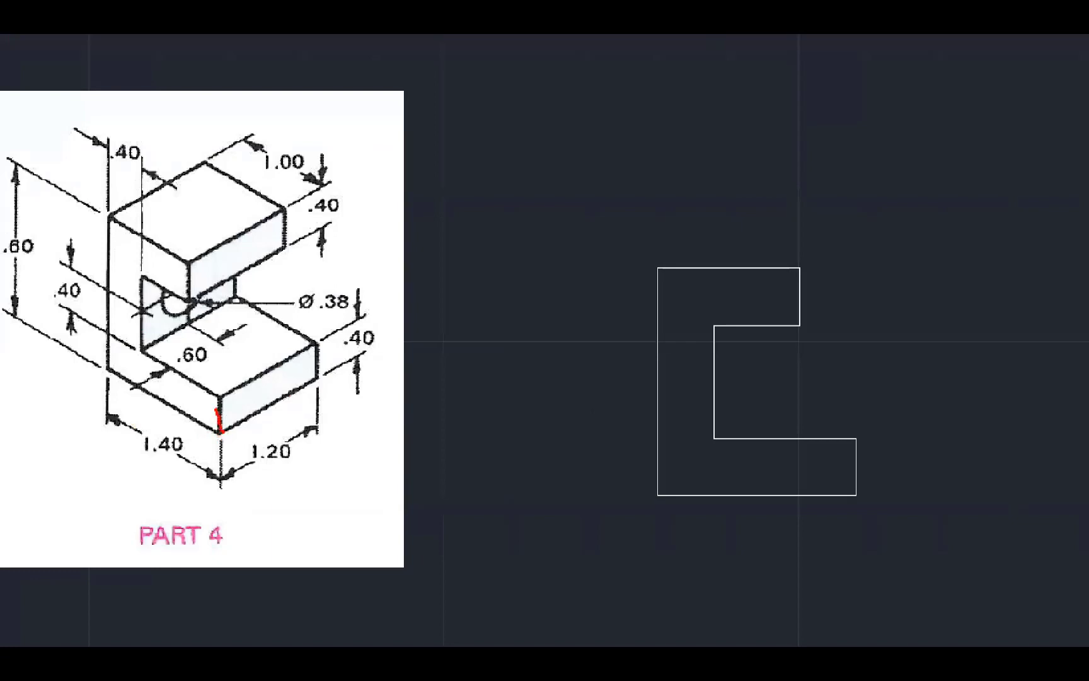
{"action": "mouse_move", "coordinate": [216, 410]}
{"action": "left_mouse_down"}
{"action": "mouse_move", "coordinate": [210, 252]}
{"action": "mouse_move", "coordinate": [285, 224]}
{"action": "mouse_move", "coordinate": [320, 388]}
{"action": "mouse_move", "coordinate": [204, 421]}
{"action": "left_mouse_up"}
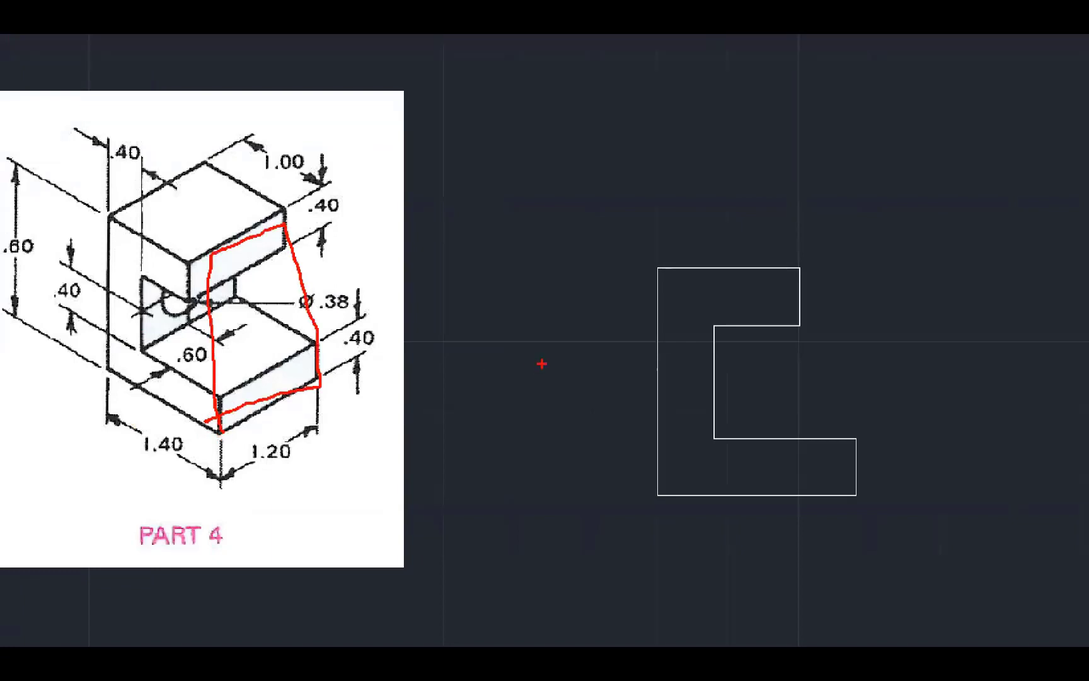
{"action": "key", "text": "Escape"}
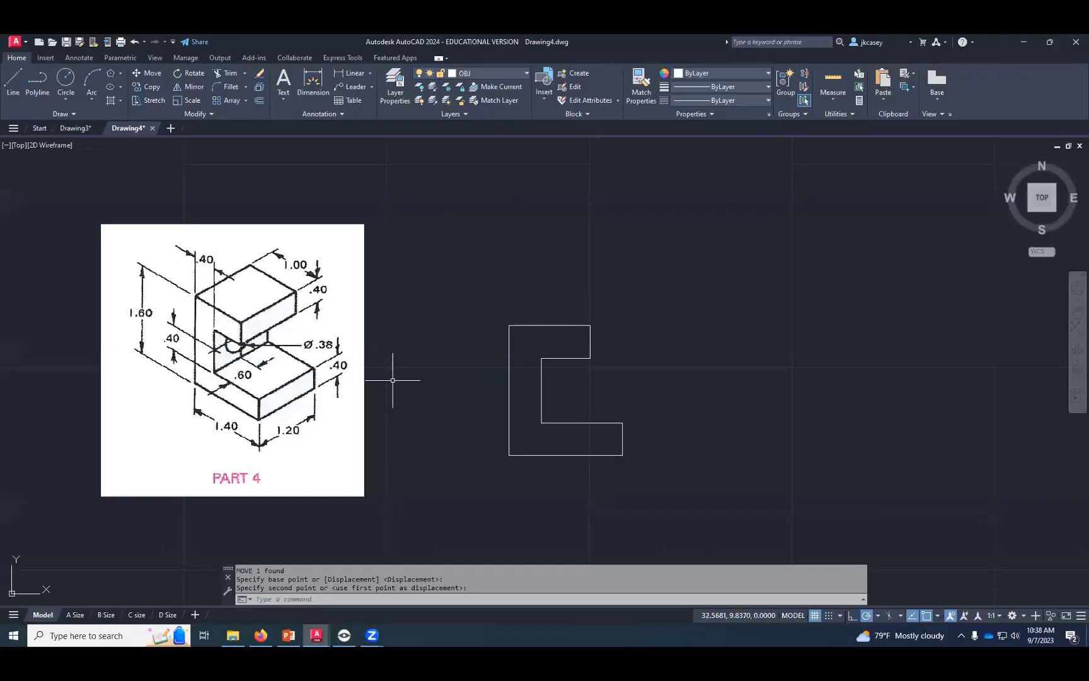
- Draw the side-view rectangle with lines right of the front view, 1.2 wide and aligned with the front view's bottom and top edges
{"action": "left_click", "coordinate": [9, 82]}
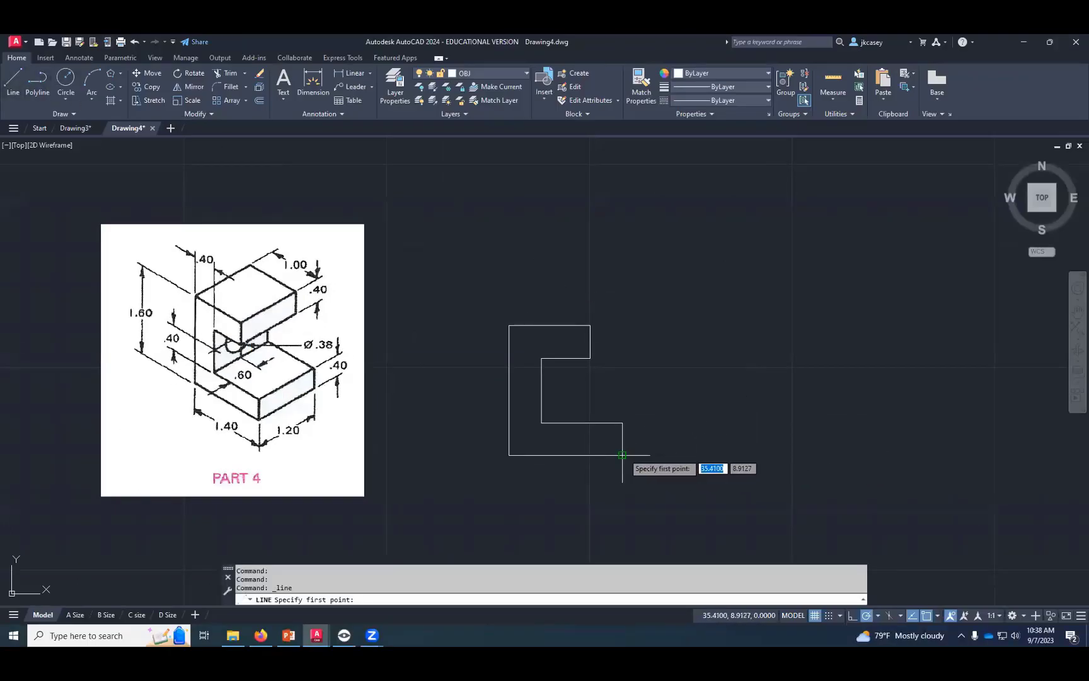
{"action": "left_click", "coordinate": [733, 454]}
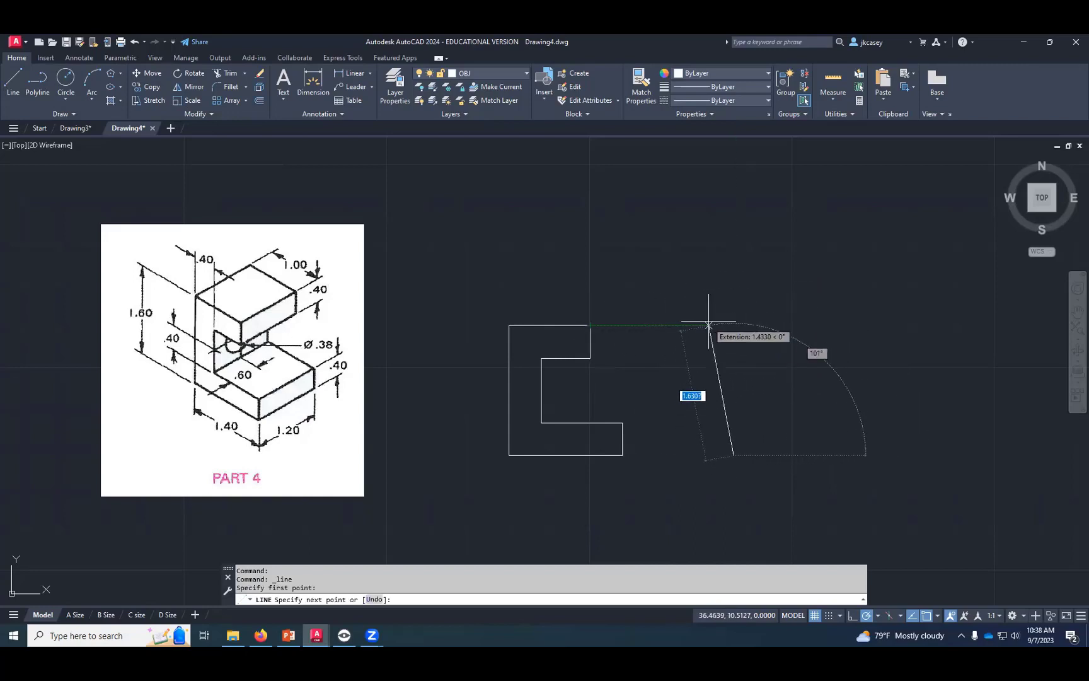
{"action": "left_click", "coordinate": [733, 325]}
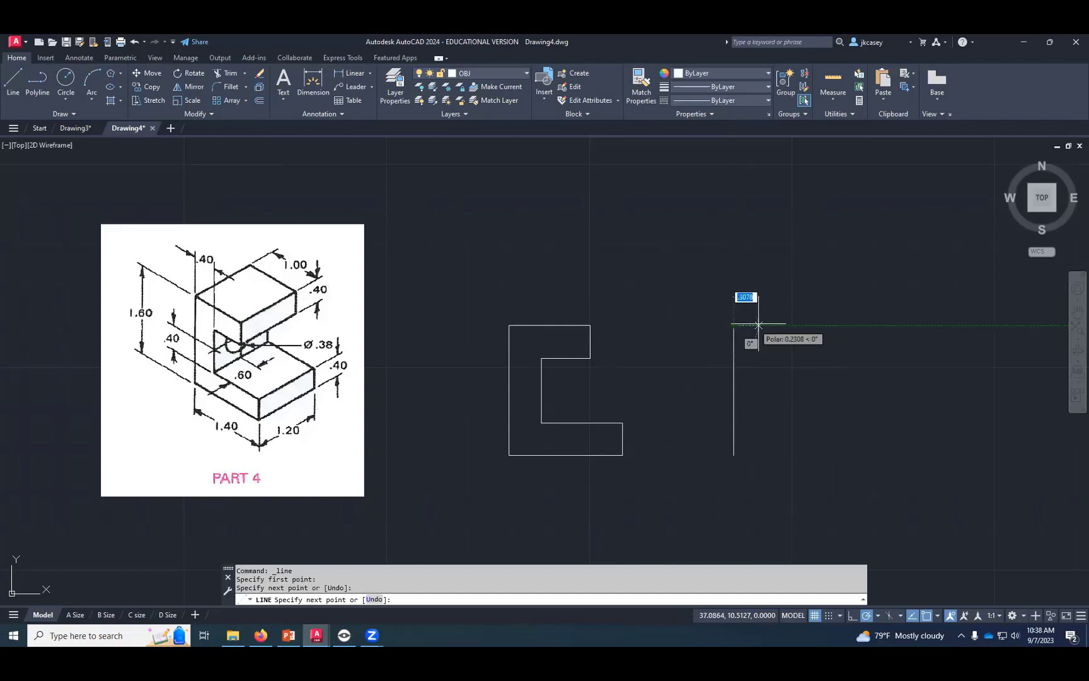
{"action": "type", "text": "1.2"}
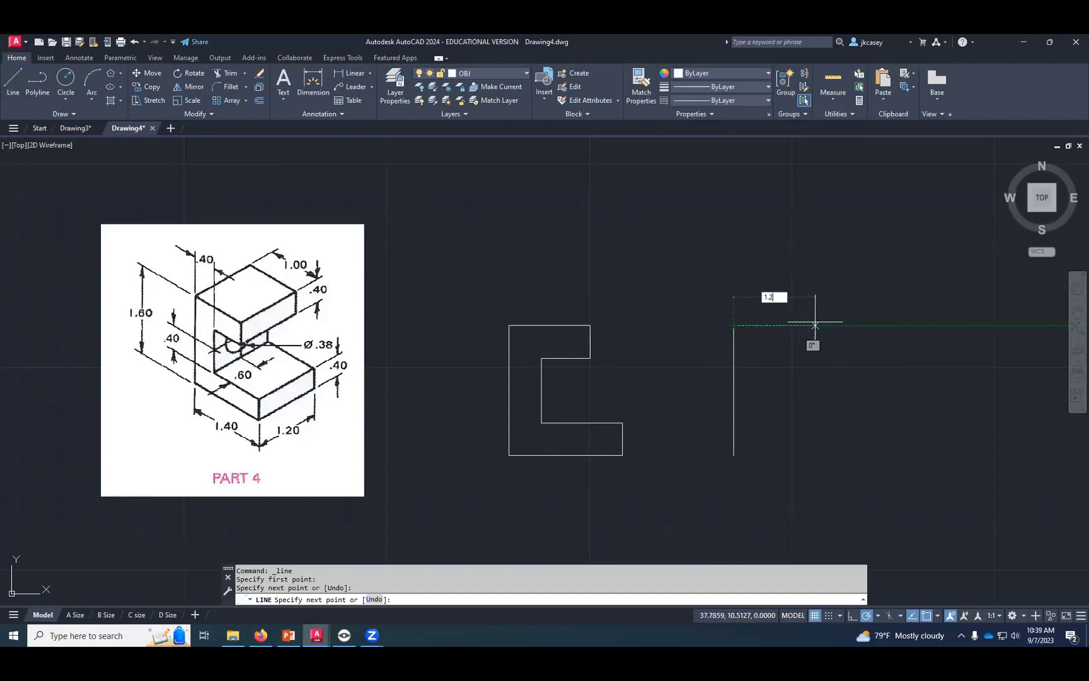
{"action": "key", "text": "Return"}
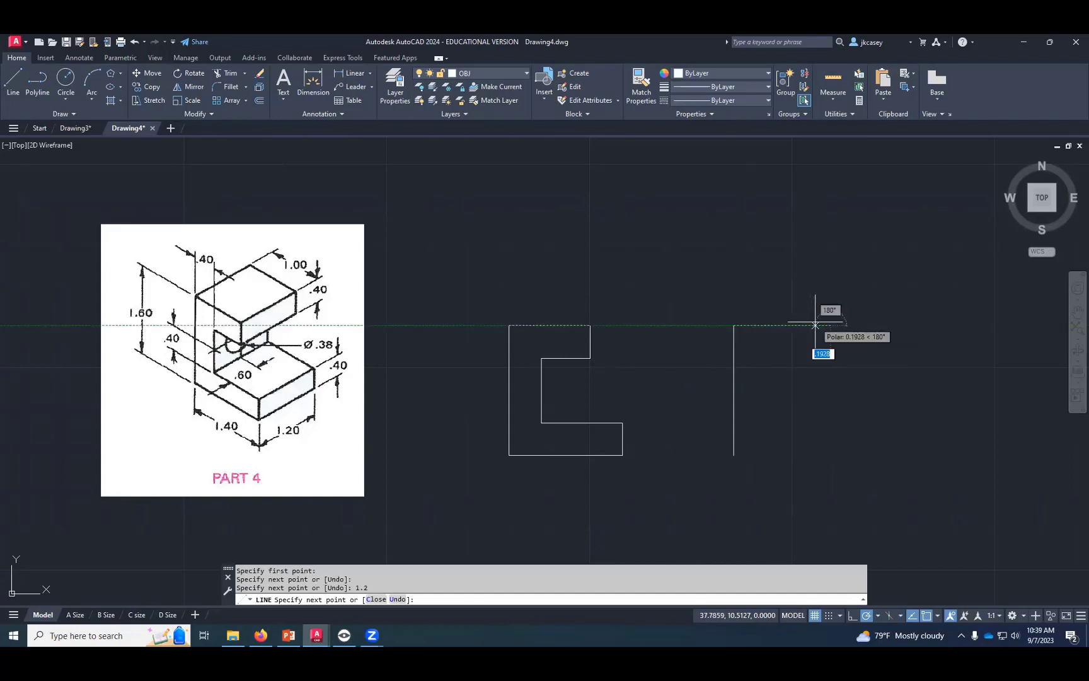
{"action": "left_click", "coordinate": [831, 325]}
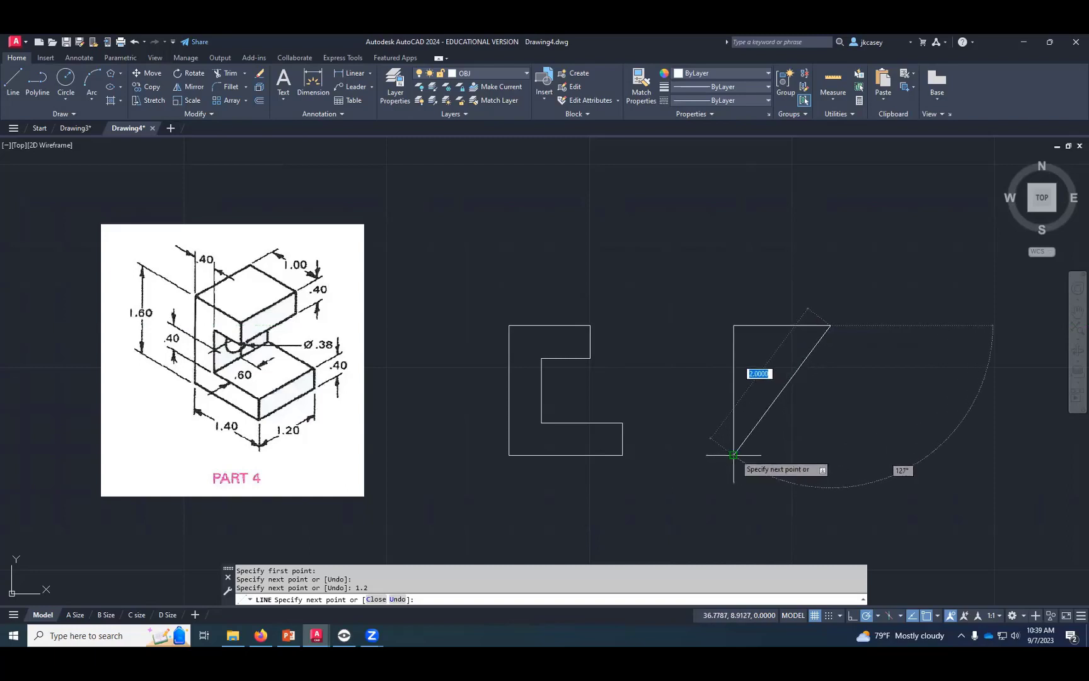
{"action": "left_click", "coordinate": [831, 454]}
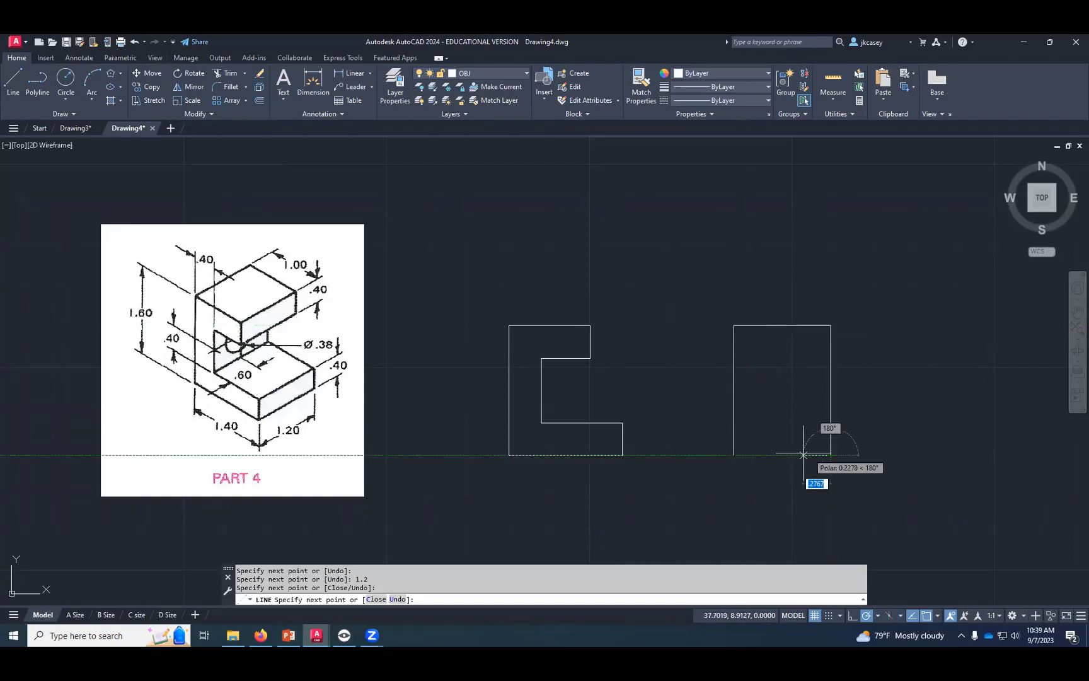
{"action": "left_click", "coordinate": [734, 454]}
{"action": "key", "text": "Return"}
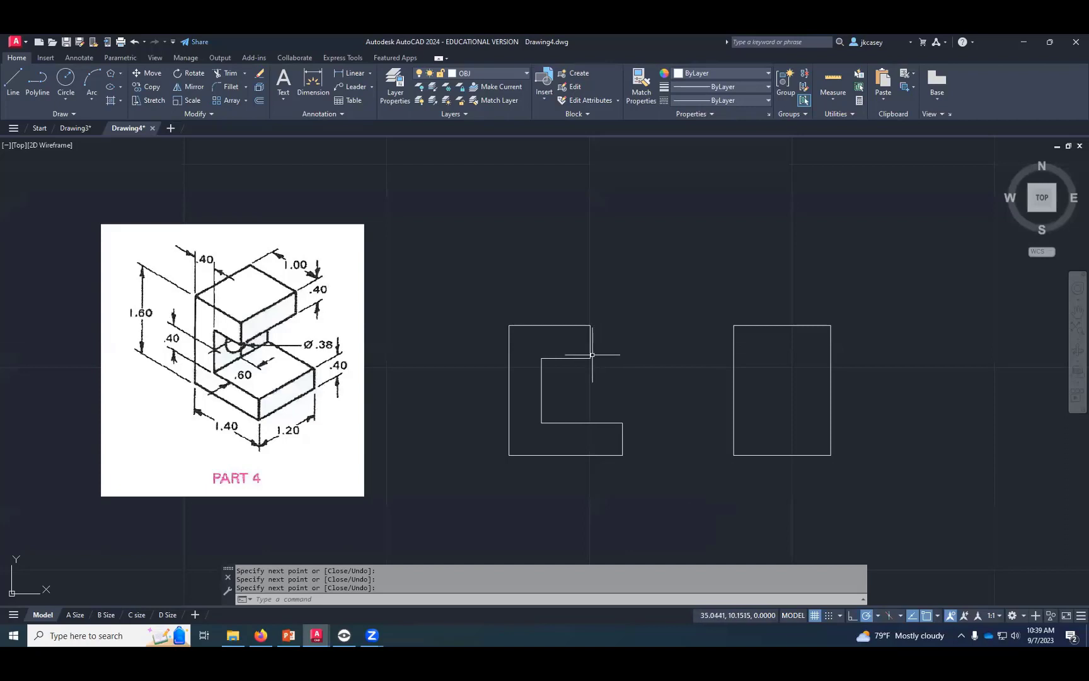
- Draw two horizontal lines across the side view, projected from the upper and lower edges of the front view's notch
{"action": "key", "text": "Return"}
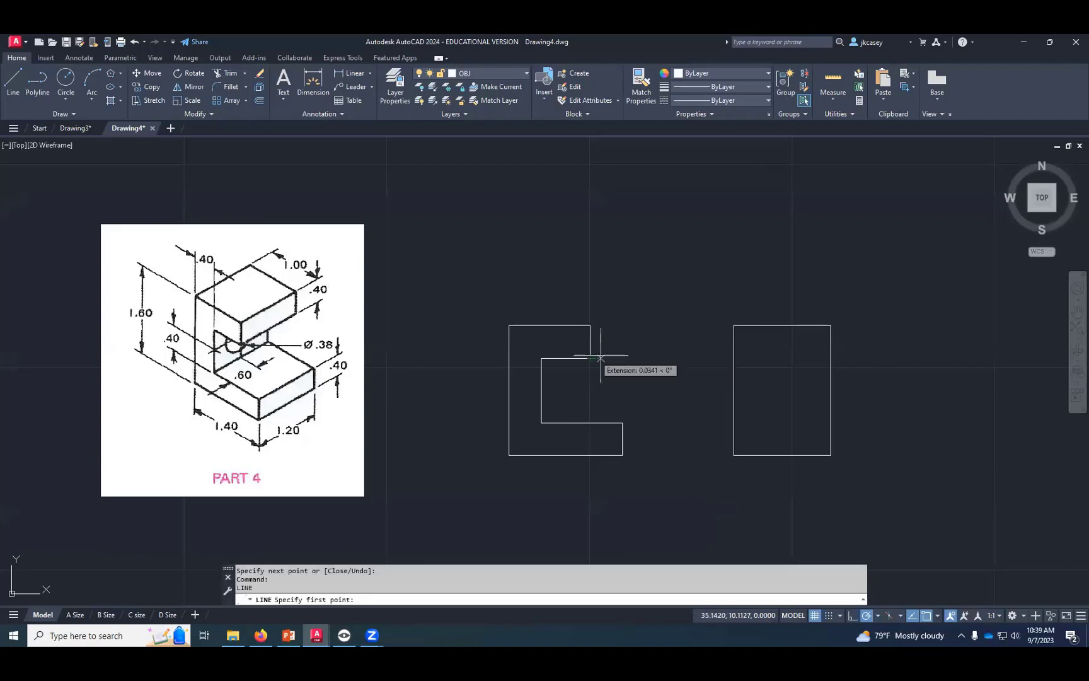
{"action": "left_click", "coordinate": [734, 358]}
{"action": "left_click", "coordinate": [831, 358]}
{"action": "key", "text": "Return"}
{"action": "key", "text": "Return"}
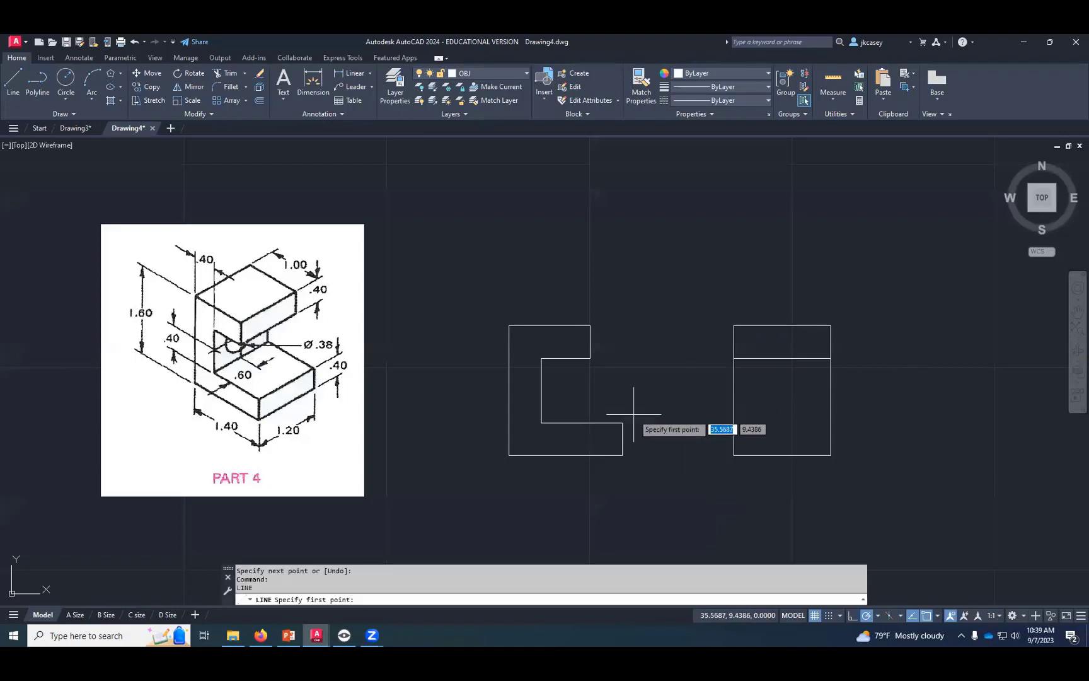
{"action": "left_click", "coordinate": [735, 422]}
{"action": "left_click", "coordinate": [831, 423]}
{"action": "key", "text": "Return"}
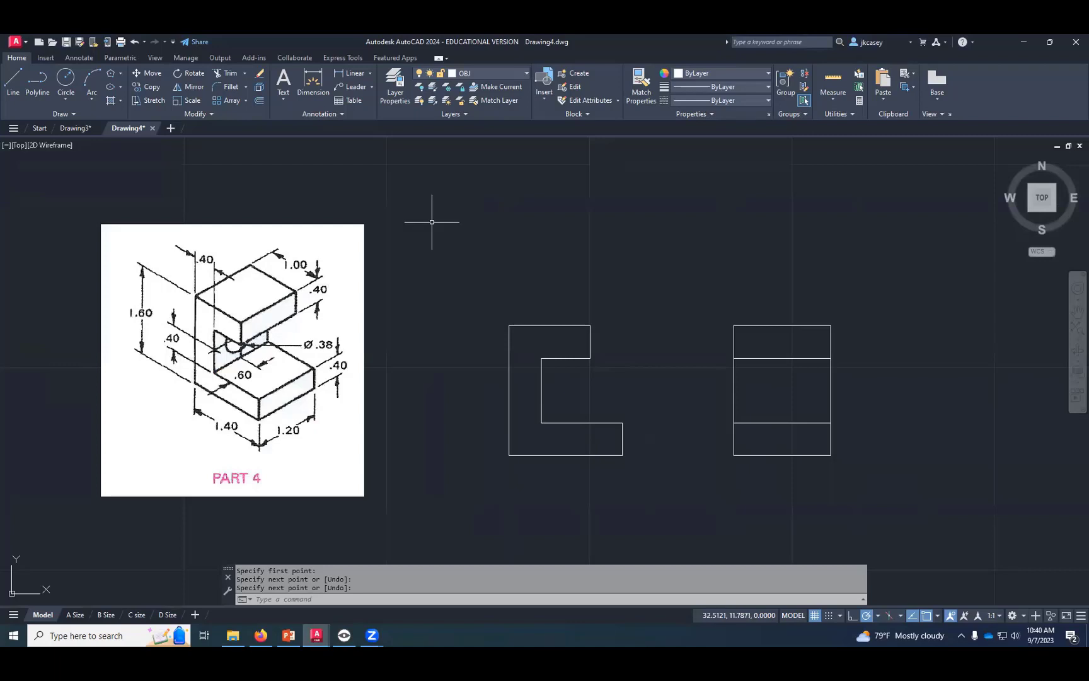
- Locate the hole centre with a polyline from the left end of the side view's lower inner line, 0.6 rightward and 0.4 upward
{"action": "left_click", "coordinate": [41, 85]}
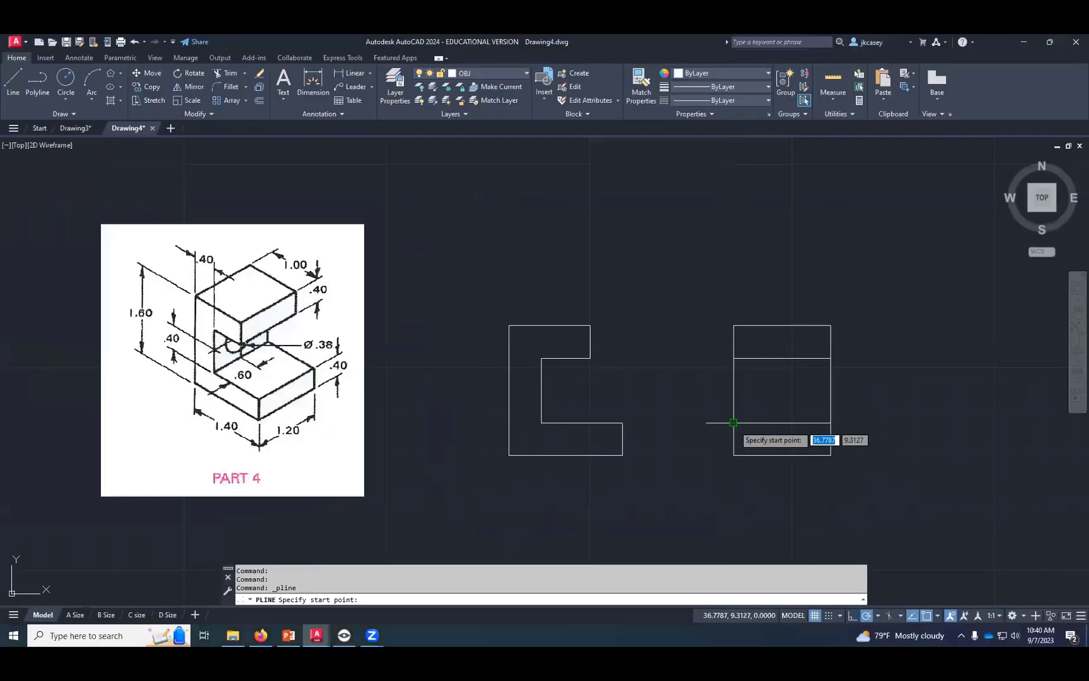
{"action": "left_click", "coordinate": [732, 420]}
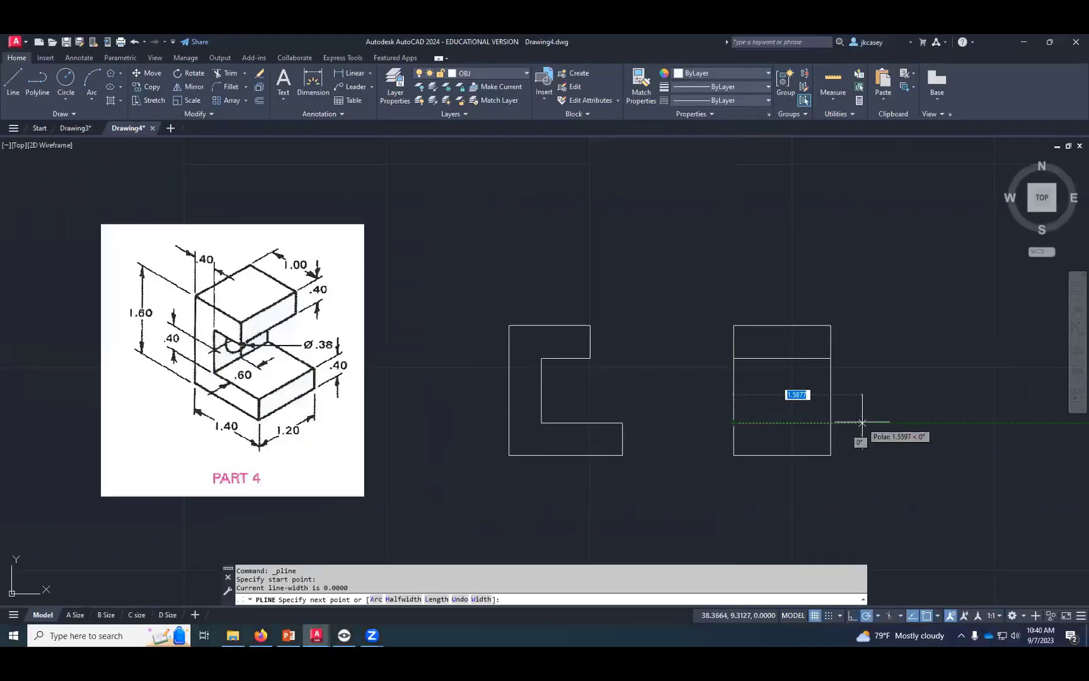
{"action": "type", "text": ".5"}
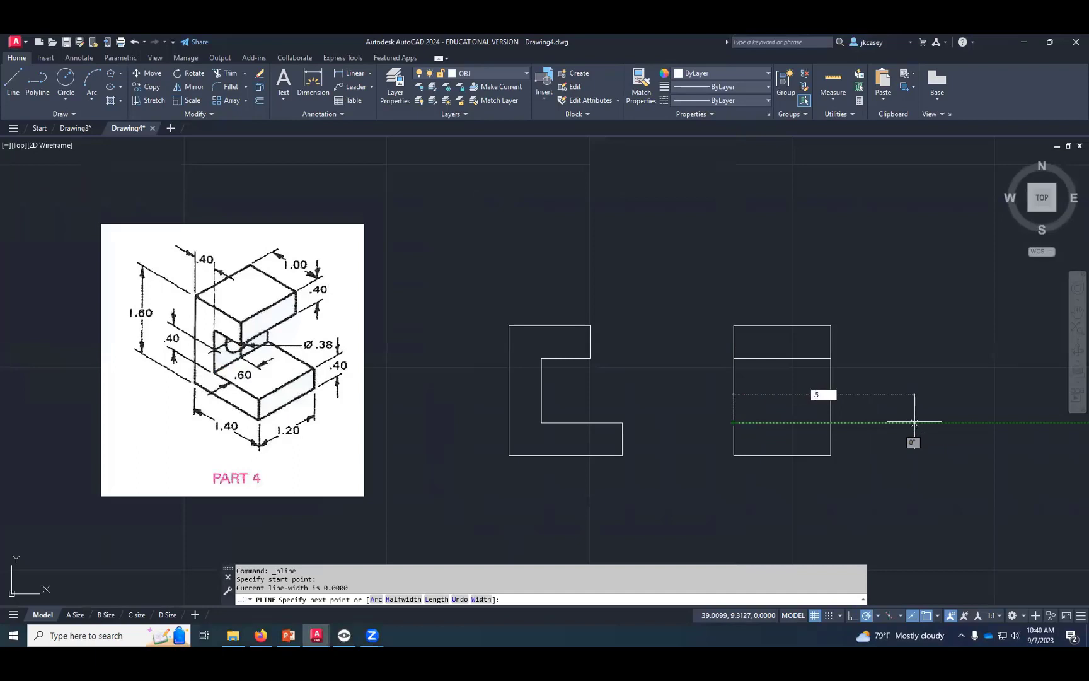
{"action": "key", "text": "BackSpace"}
{"action": "type", "text": "6"}
{"action": "key", "text": "Return"}
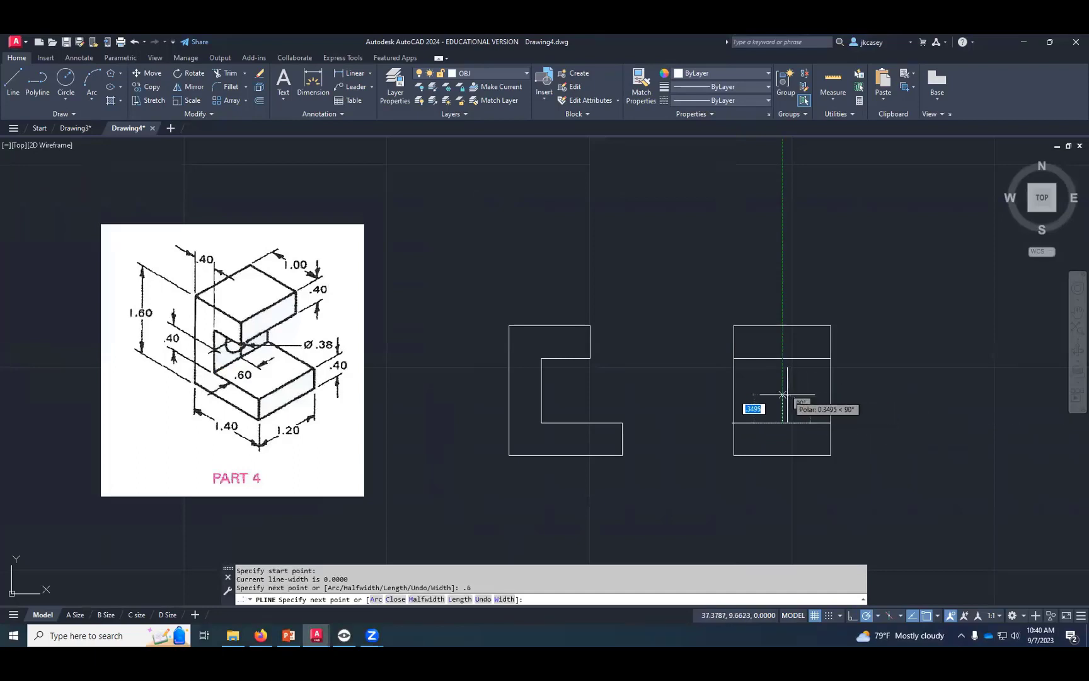
{"action": "type", "text": ".4"}
{"action": "key", "text": "Return"}
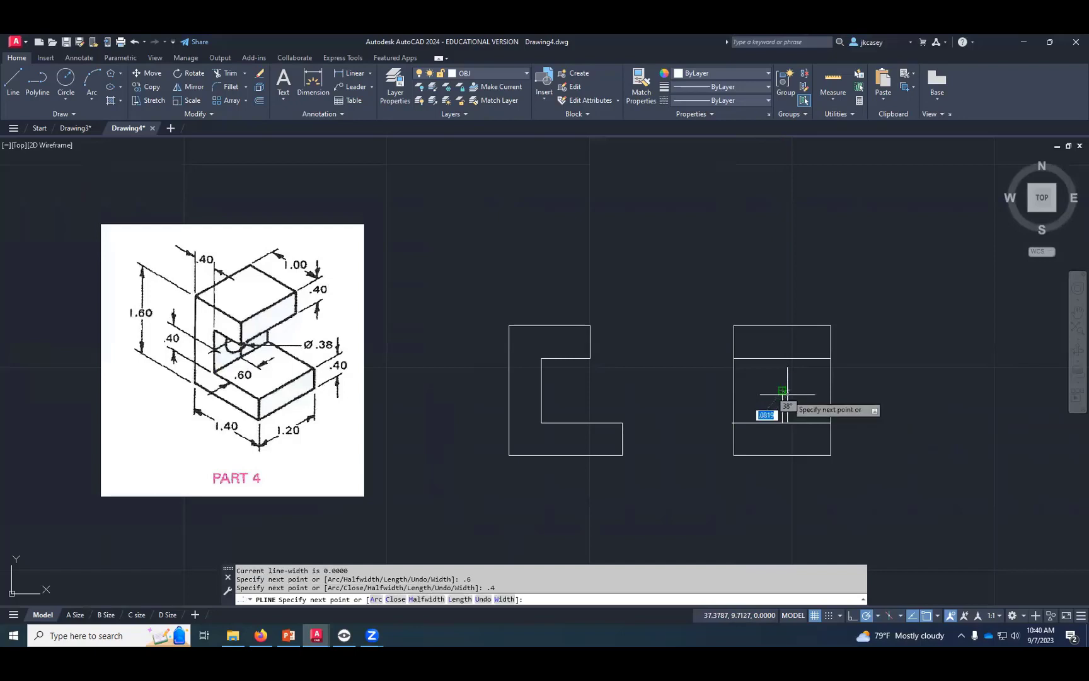
{"action": "key", "text": "Return"}
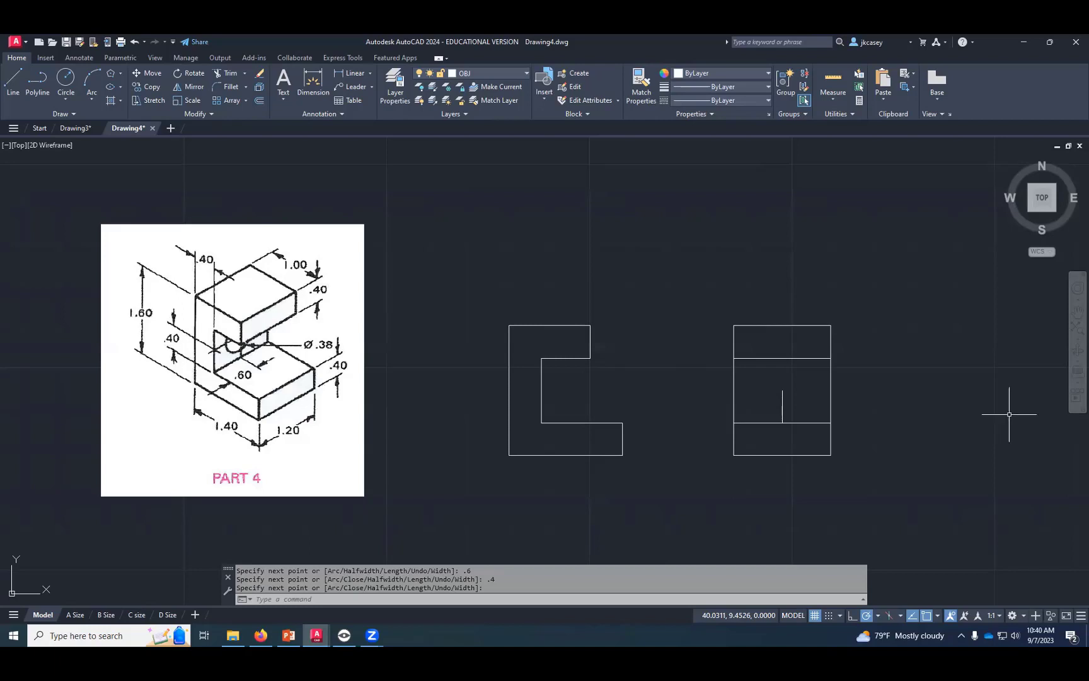
- Draw a 0.38 diameter circle in the side view centred on the locating polyline's upper end, and erase that polyline
{"action": "left_click", "coordinate": [65, 77]}
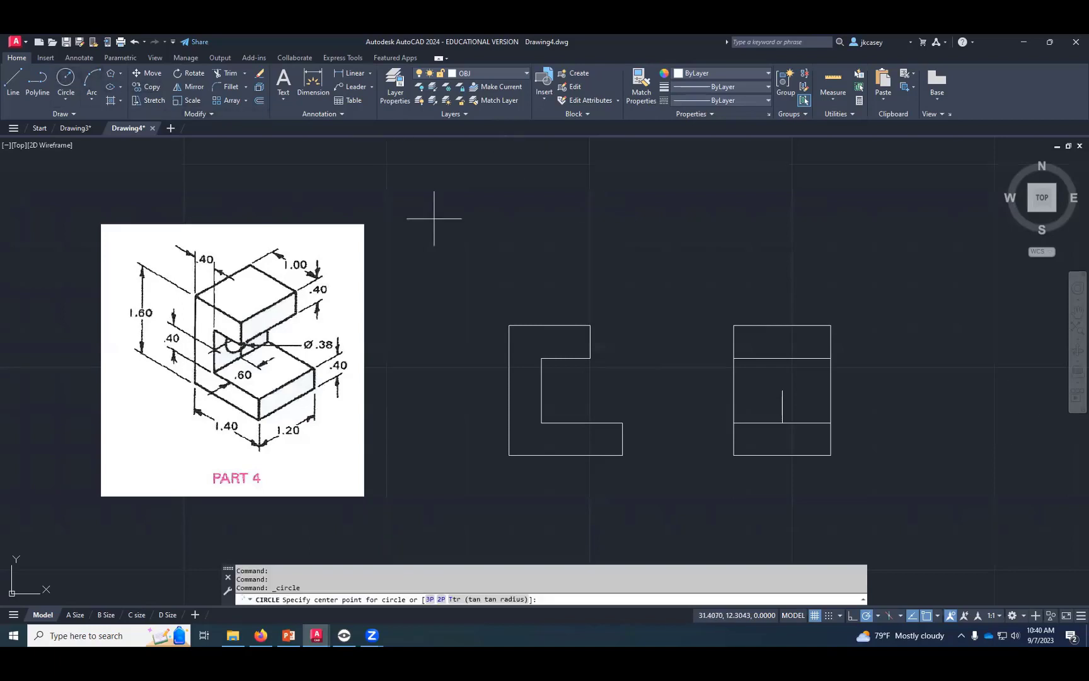
{"action": "left_click", "coordinate": [783, 390]}
{"action": "type", "text": "d"}
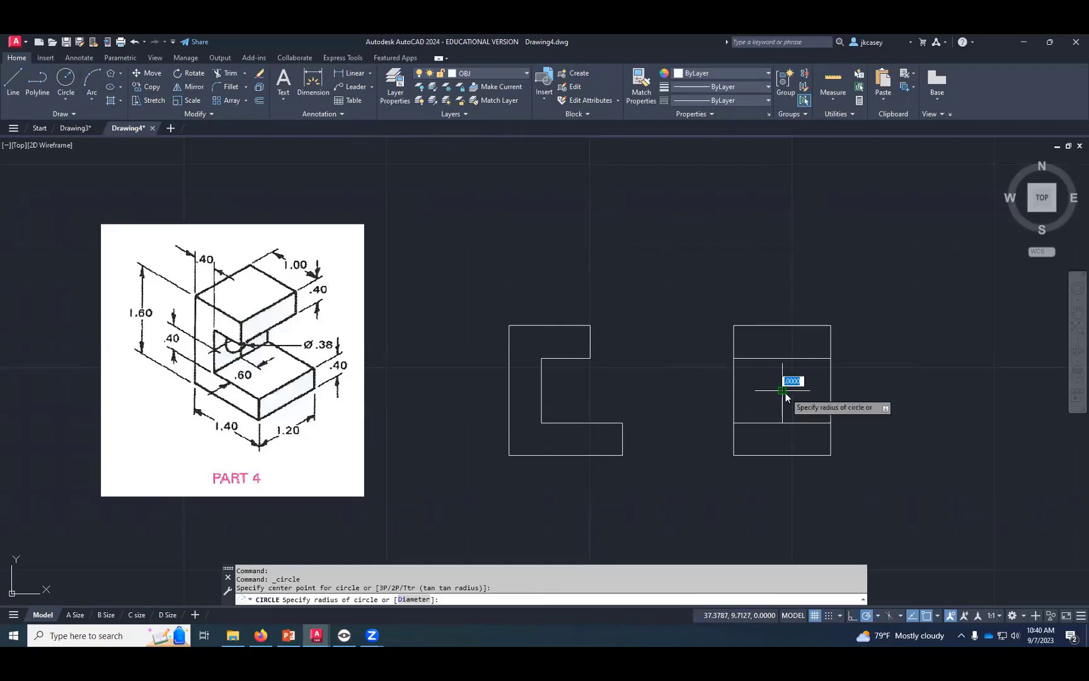
{"action": "key", "text": "Return"}
{"action": "type", "text": ".38"}
{"action": "key", "text": "Return"}
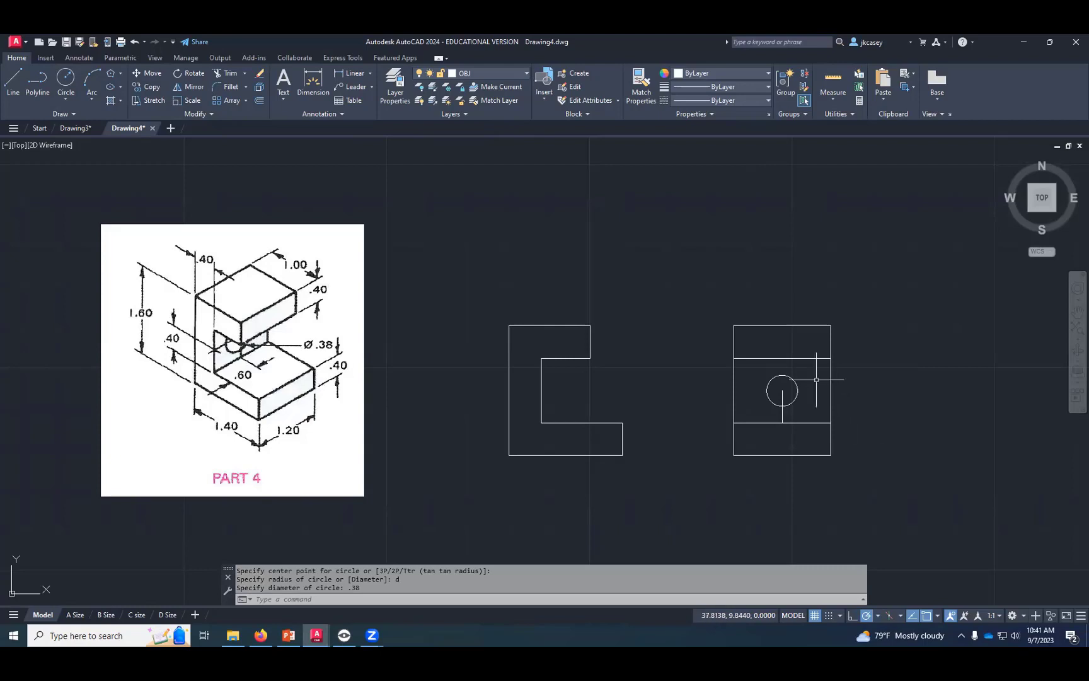
{"action": "left_click", "coordinate": [781, 396]}
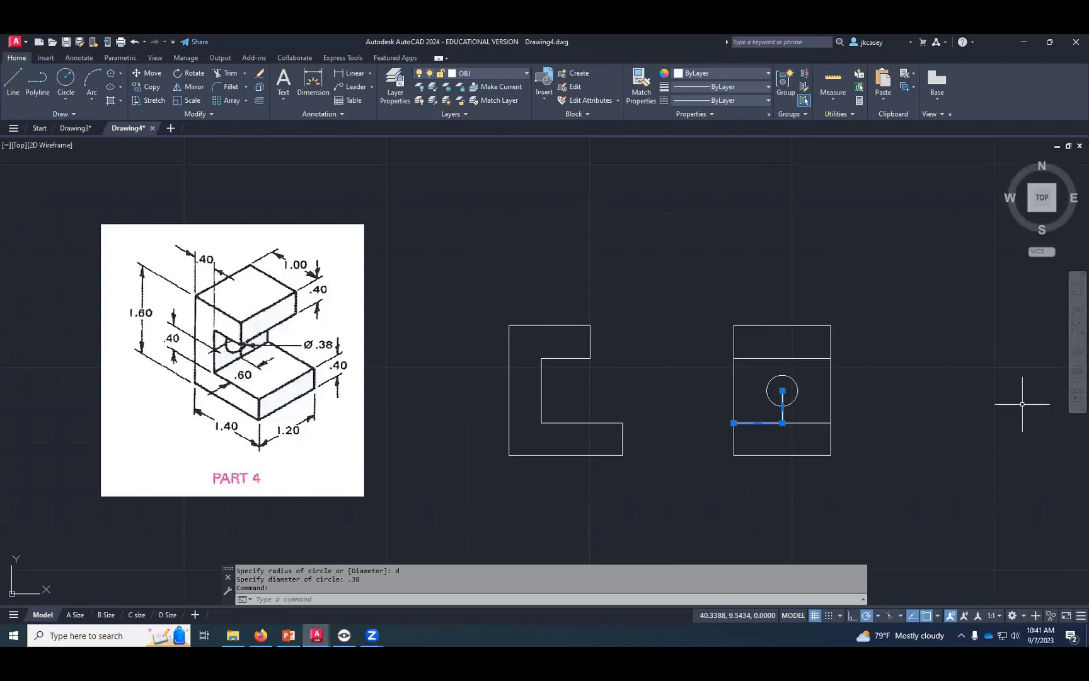
{"action": "key", "text": "Delete"}
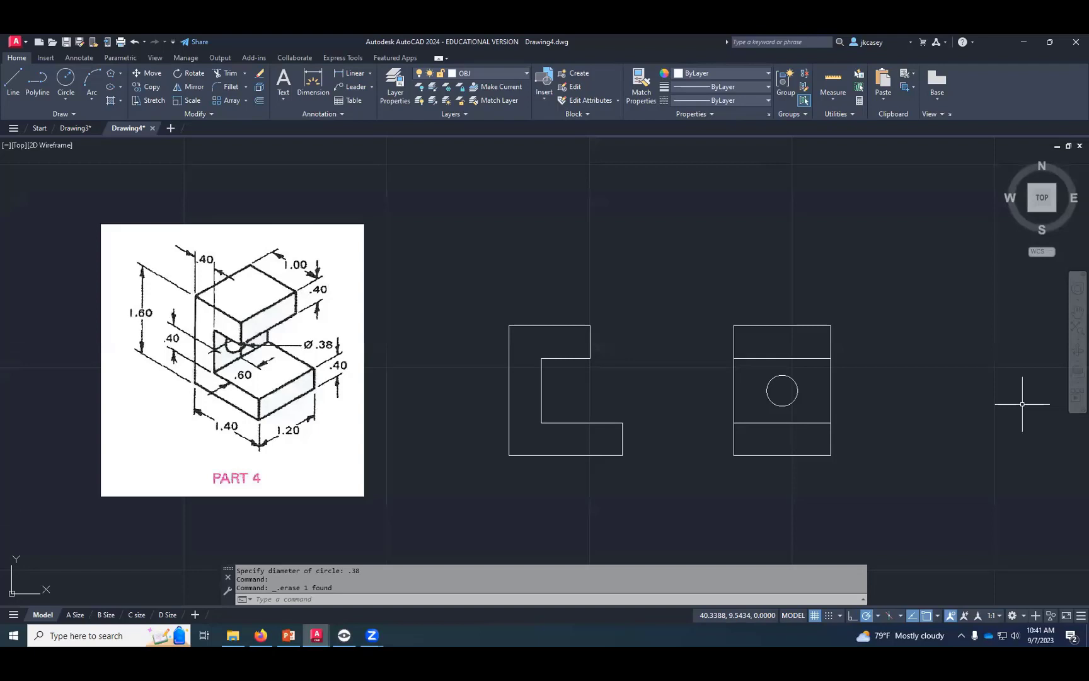
- Draw the top-view rectangle with lines above the front view, 1.2 high and aligned with the front view's left and right ends
{"action": "left_click", "coordinate": [12, 81]}
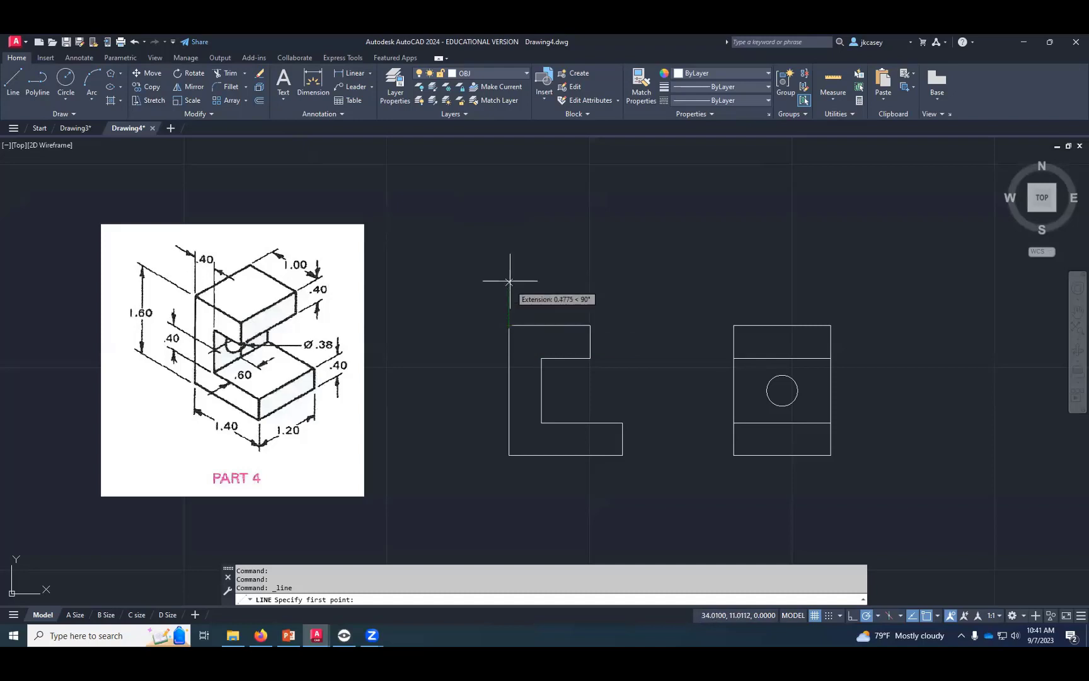
{"action": "left_click", "coordinate": [511, 245]}
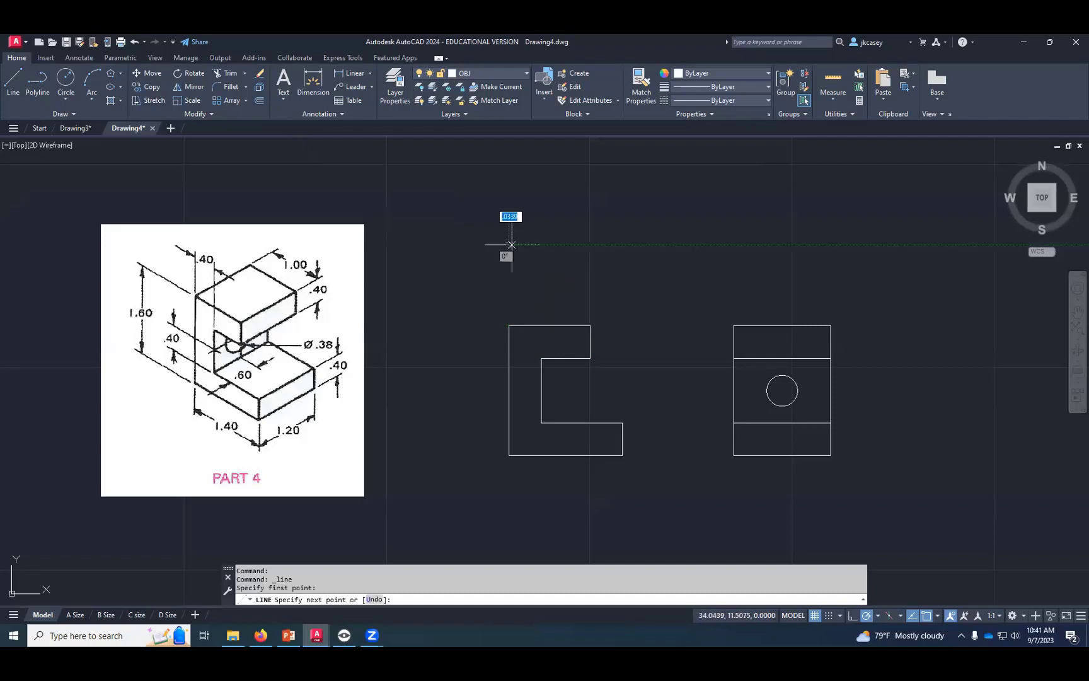
{"action": "middle_click_drag", "start_coordinate": [511, 246], "coordinate": [501, 309]}
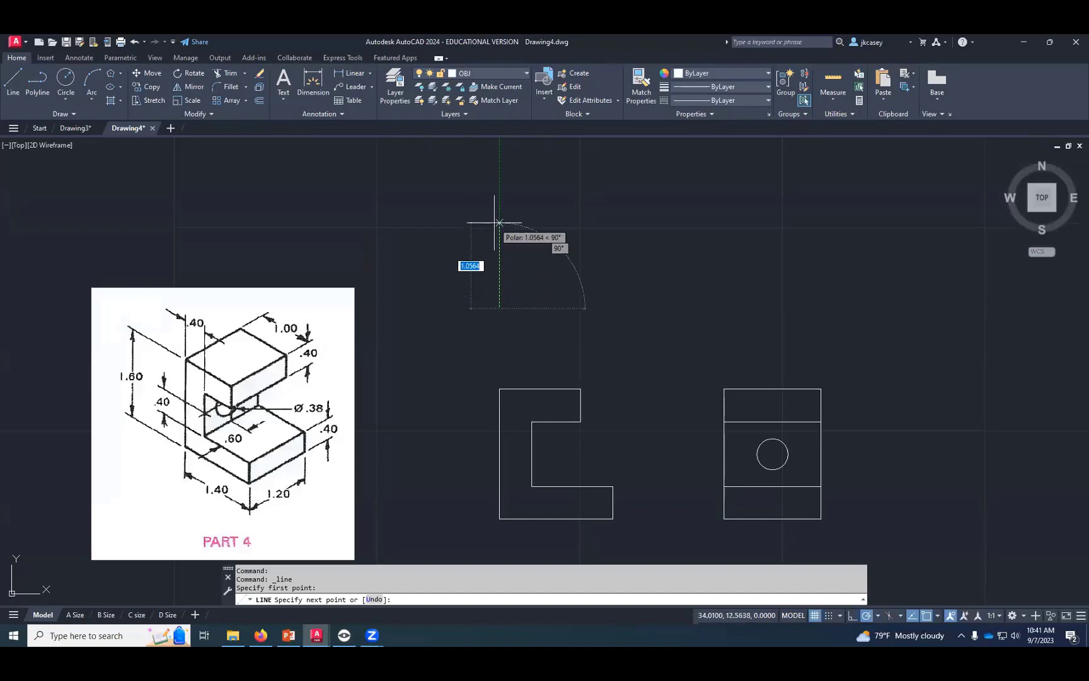
{"action": "type", "text": "1.2"}
{"action": "key", "text": "Return"}
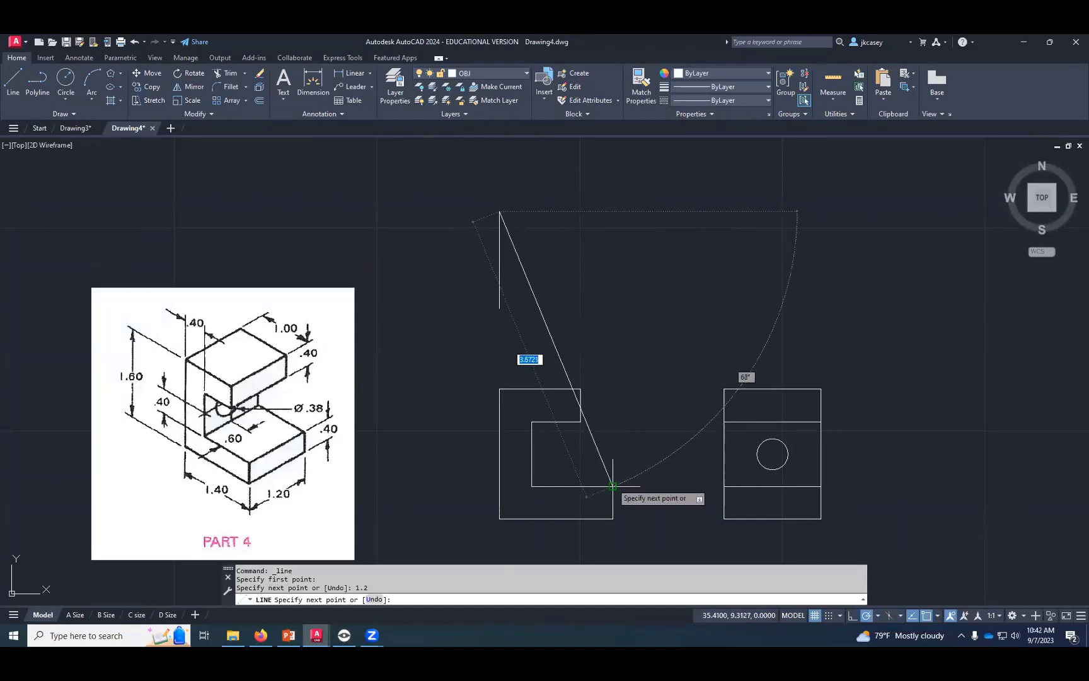
{"action": "left_click", "coordinate": [613, 210]}
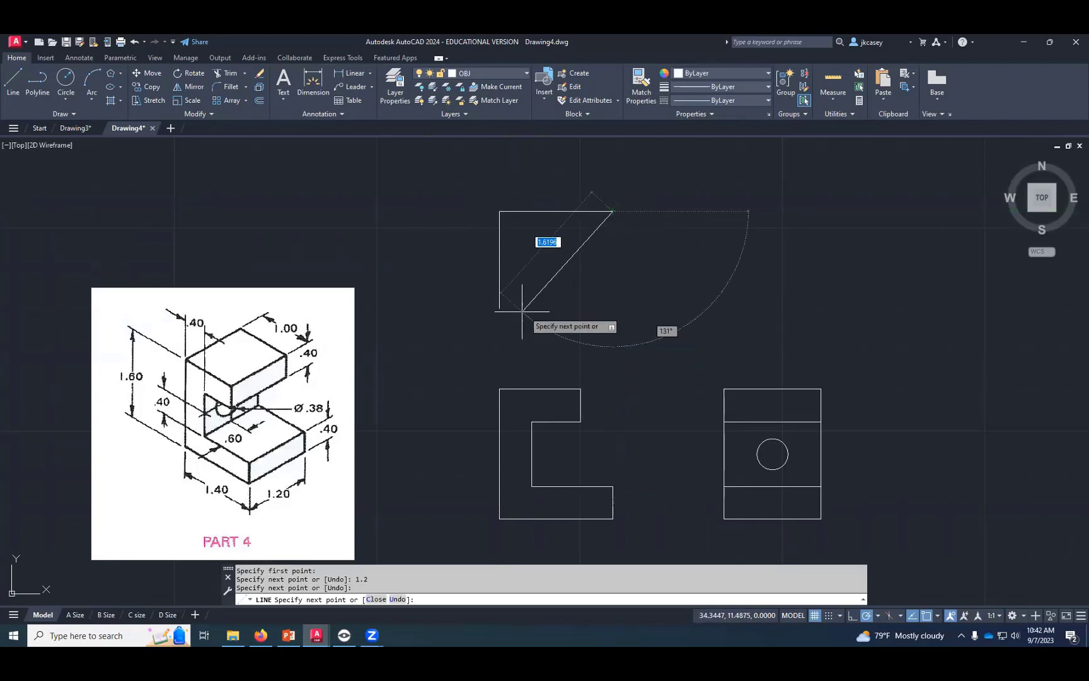
{"action": "left_click", "coordinate": [612, 308]}
{"action": "key", "text": "Return"}
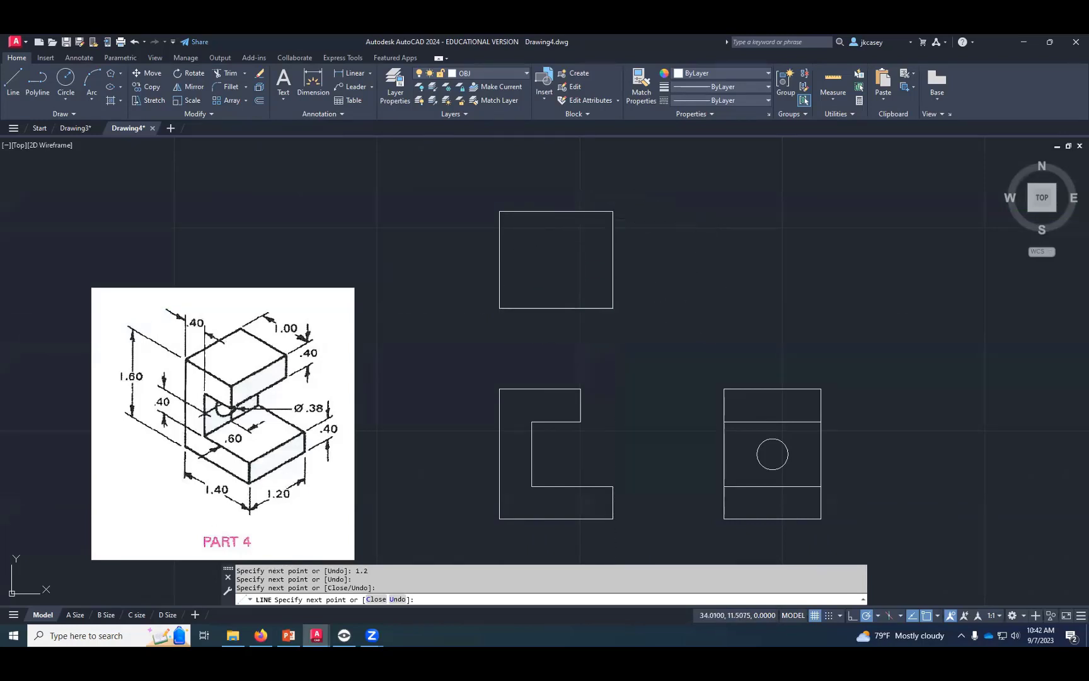
- Draw a vertical line across the top view, projected up from the right end of the front view's upper arm
{"action": "key", "text": "Return"}
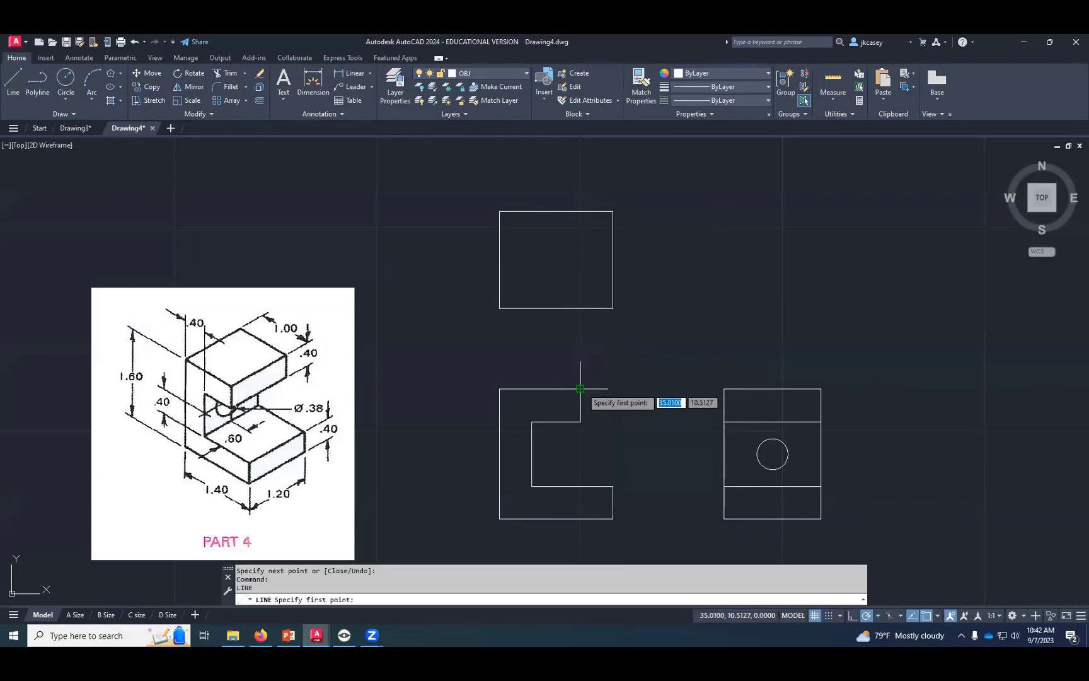
{"action": "left_click", "coordinate": [580, 308]}
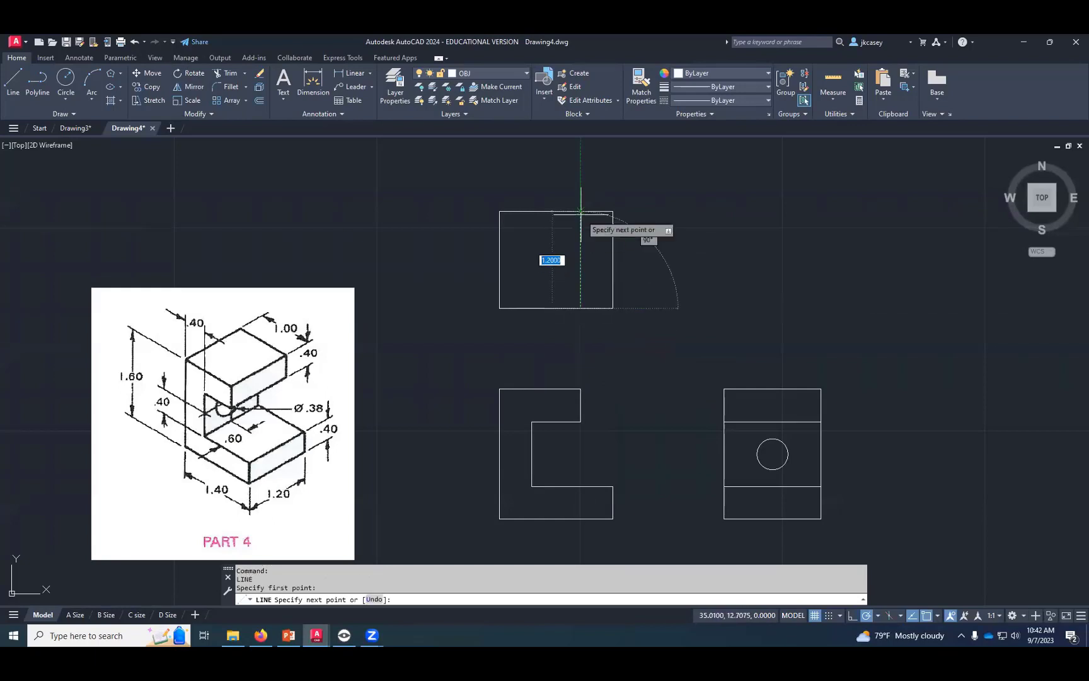
{"action": "left_click", "coordinate": [580, 212]}
{"action": "key", "text": "Return"}
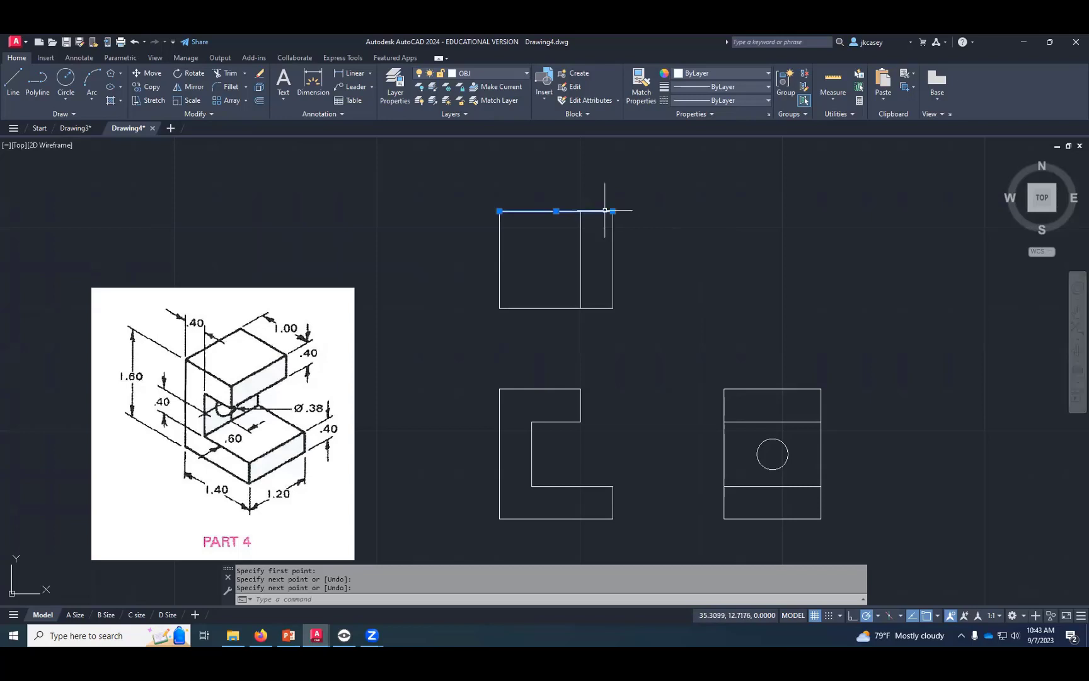
{"action": "key", "text": "Escape"}
{"action": "key", "text": "Escape"}
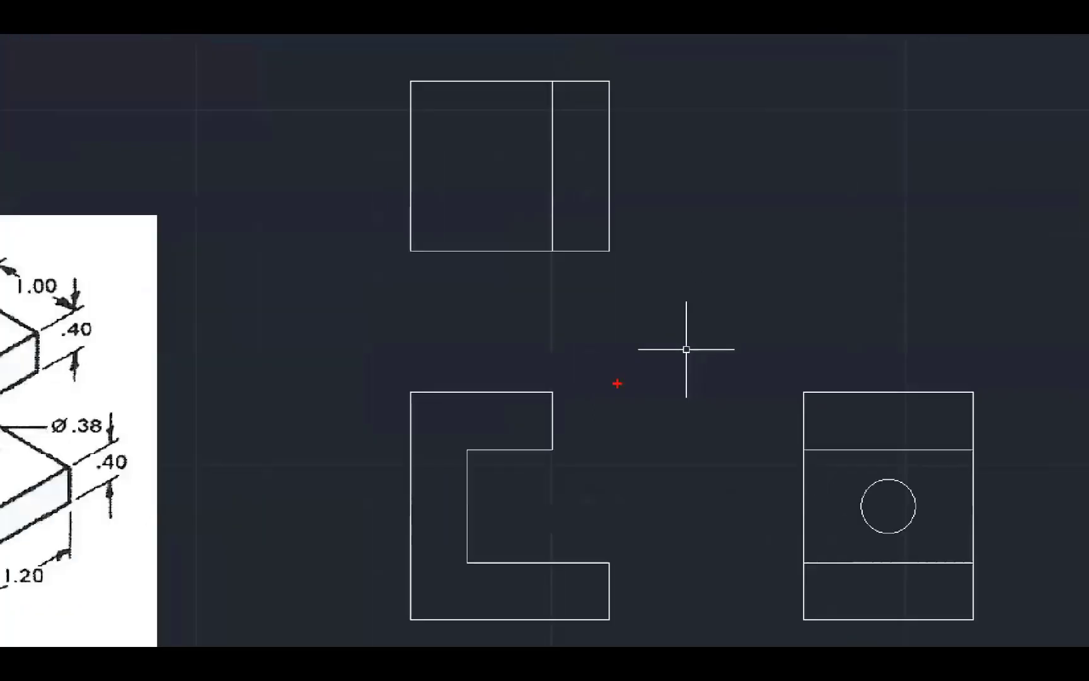
{"action": "mouse_move", "coordinate": [423, 524]}
{"action": "left_mouse_down"}
{"action": "mouse_move", "coordinate": [427, 547]}
{"action": "mouse_move", "coordinate": [409, 519]}
{"action": "mouse_move", "coordinate": [402, 533]}
{"action": "left_mouse_up"}
{"action": "mouse_move", "coordinate": [327, 488]}
{"action": "left_mouse_down"}
{"action": "mouse_move", "coordinate": [548, 502]}
{"action": "mouse_move", "coordinate": [556, 491]}
{"action": "mouse_move", "coordinate": [544, 517]}
{"action": "left_mouse_up"}
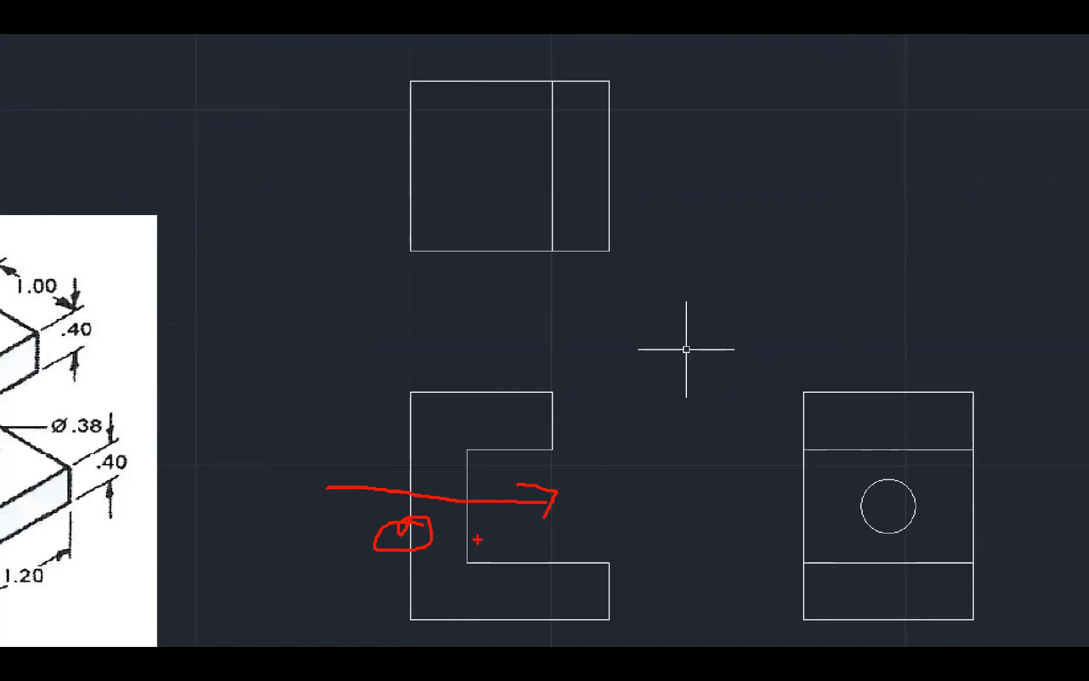
{"action": "left_click", "coordinate": [474, 199]}
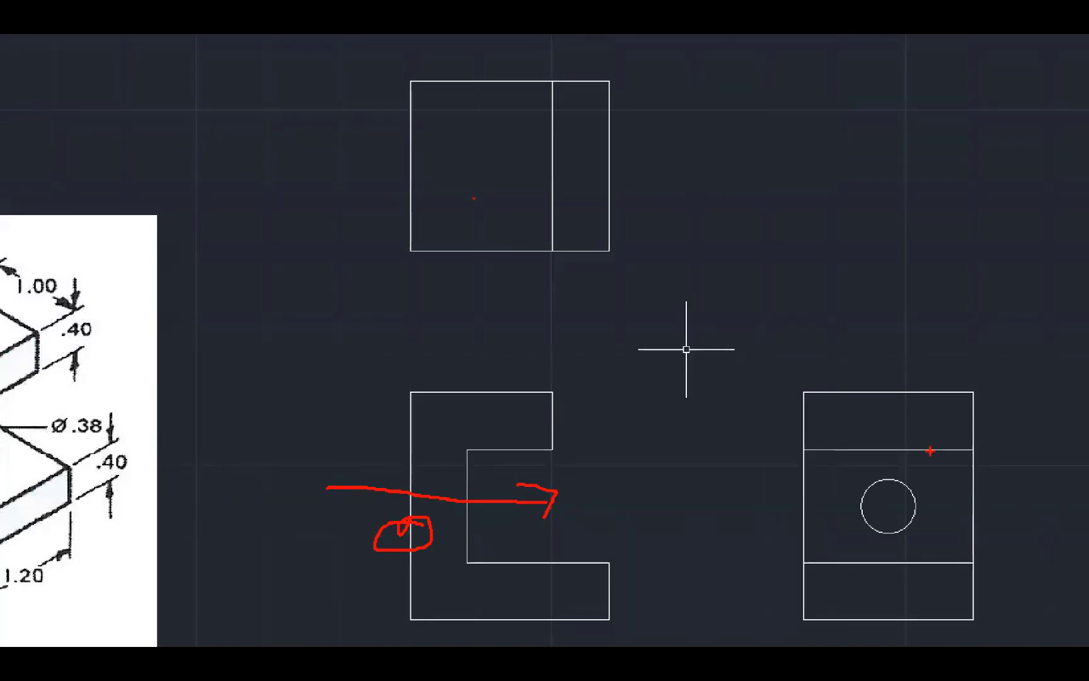
{"action": "key", "text": "Escape"}
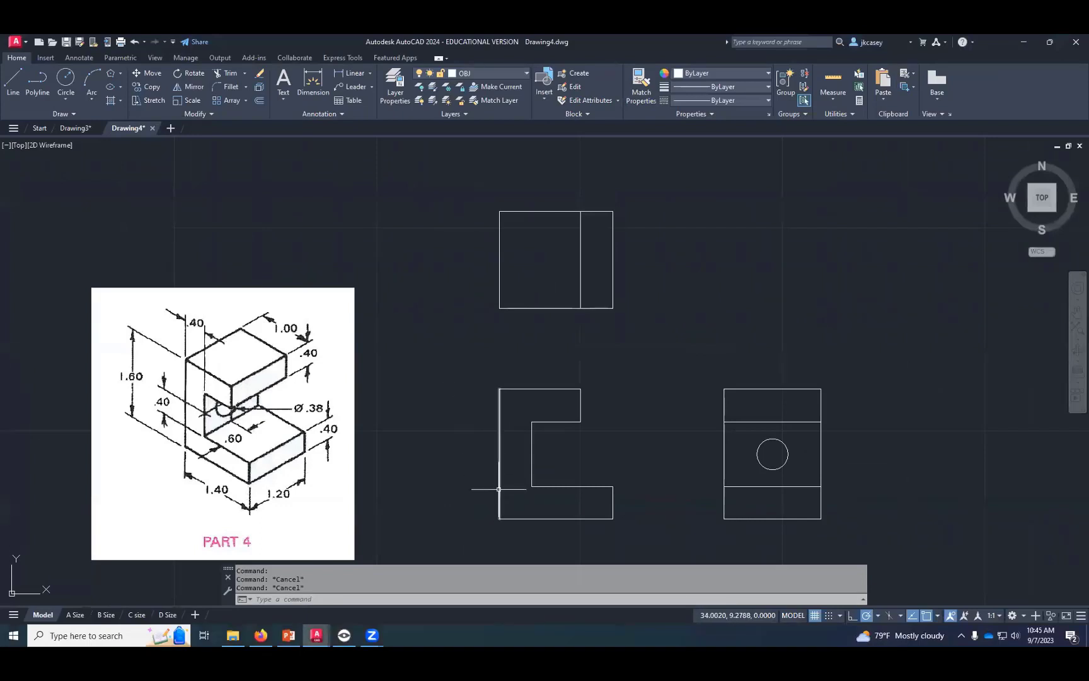
- Compare the front view's outer left and notch vertical edges with their projections in the top and side views by selecting matching lines
{"action": "left_click", "coordinate": [500, 279]}
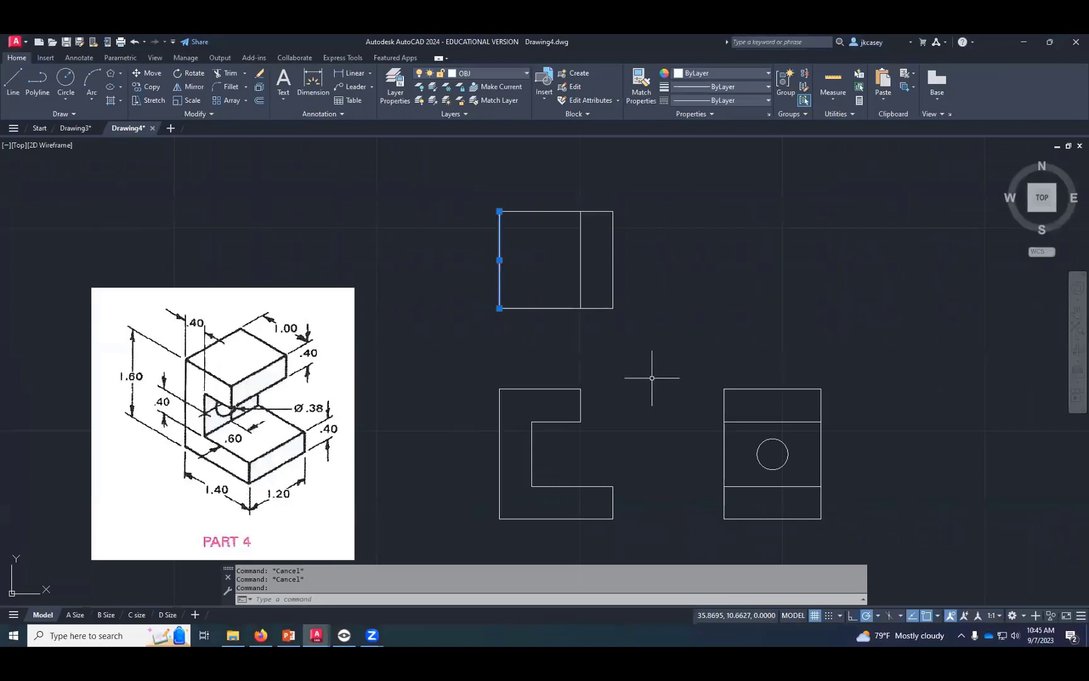
{"action": "left_click", "coordinate": [725, 435]}
{"action": "key", "text": "Escape"}
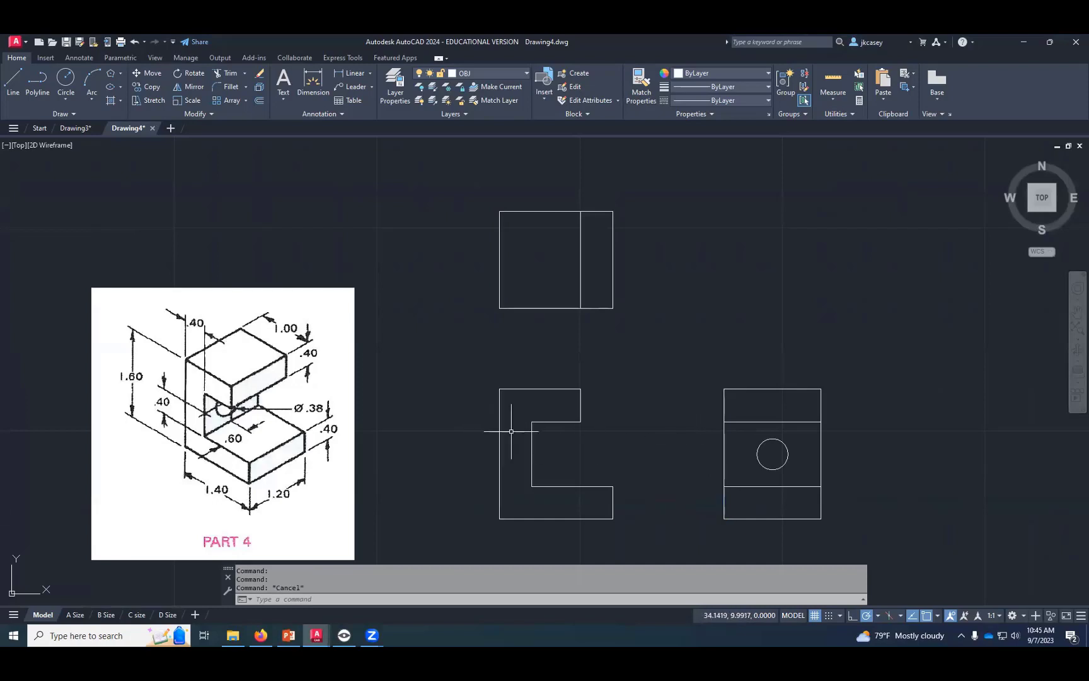
{"action": "left_click", "coordinate": [532, 429]}
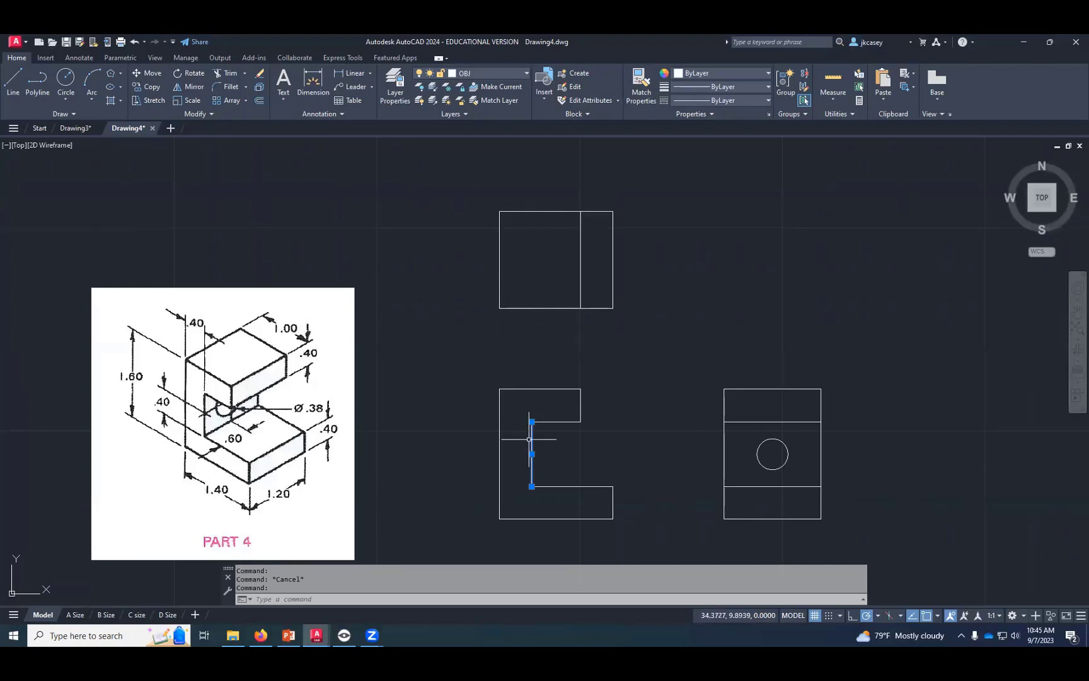
{"action": "left_click", "coordinate": [724, 440]}
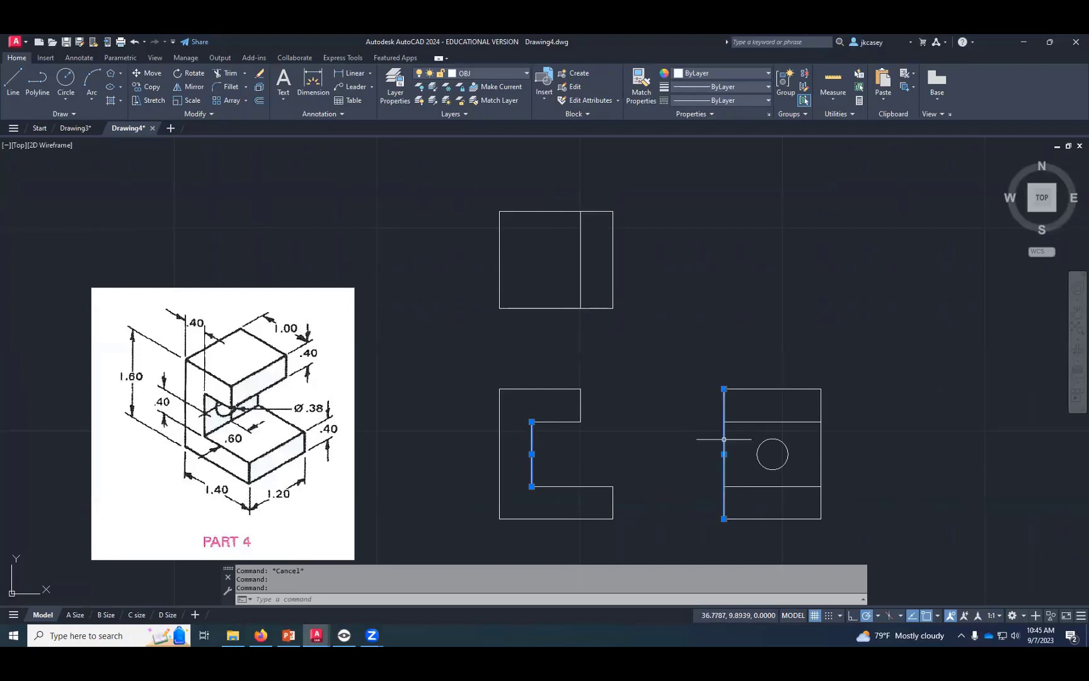
{"action": "key", "text": "Escape"}
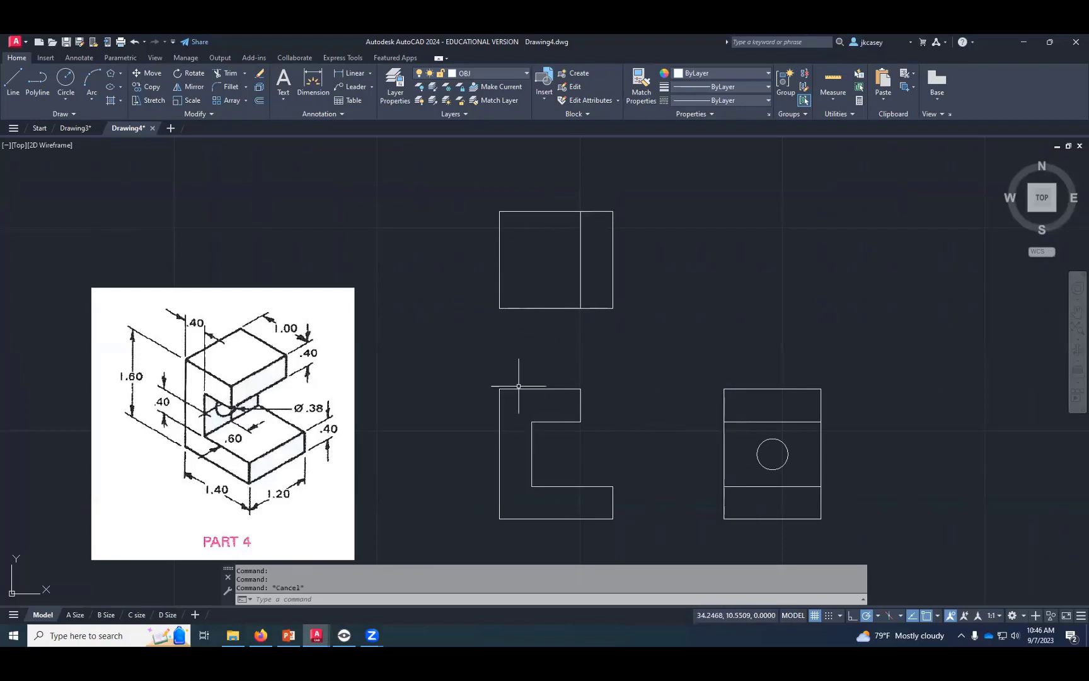
- Make HID the current layer and draw a hidden vertical line across the top view, projected from the notch's inner vertical edge
{"action": "left_click", "coordinate": [503, 74]}
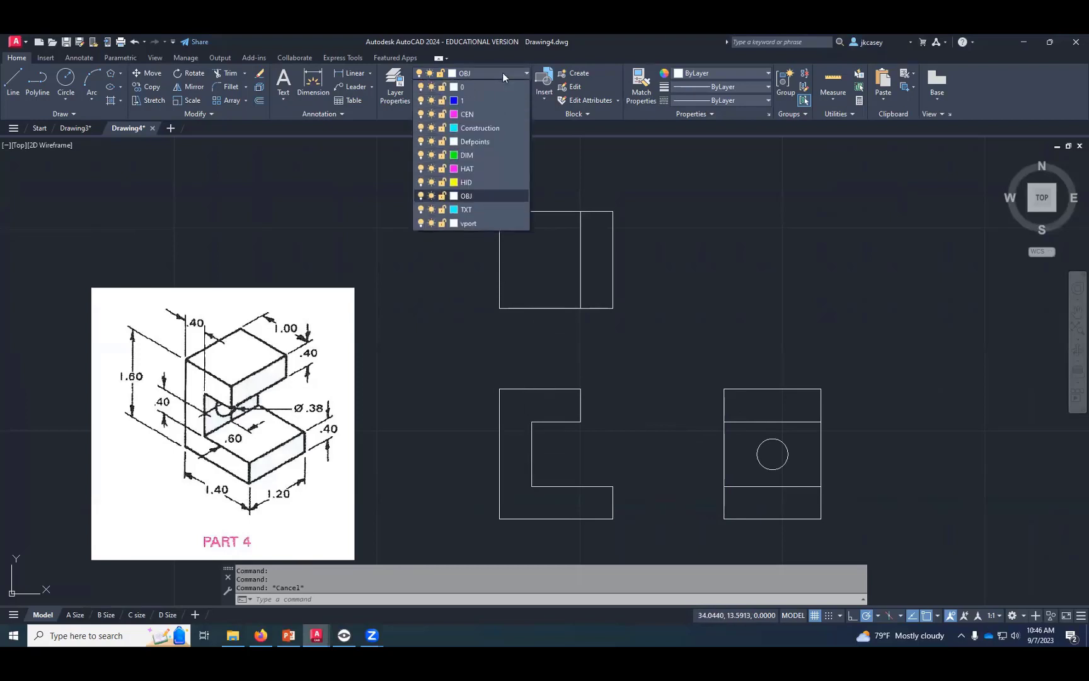
{"action": "left_click", "coordinate": [474, 183]}
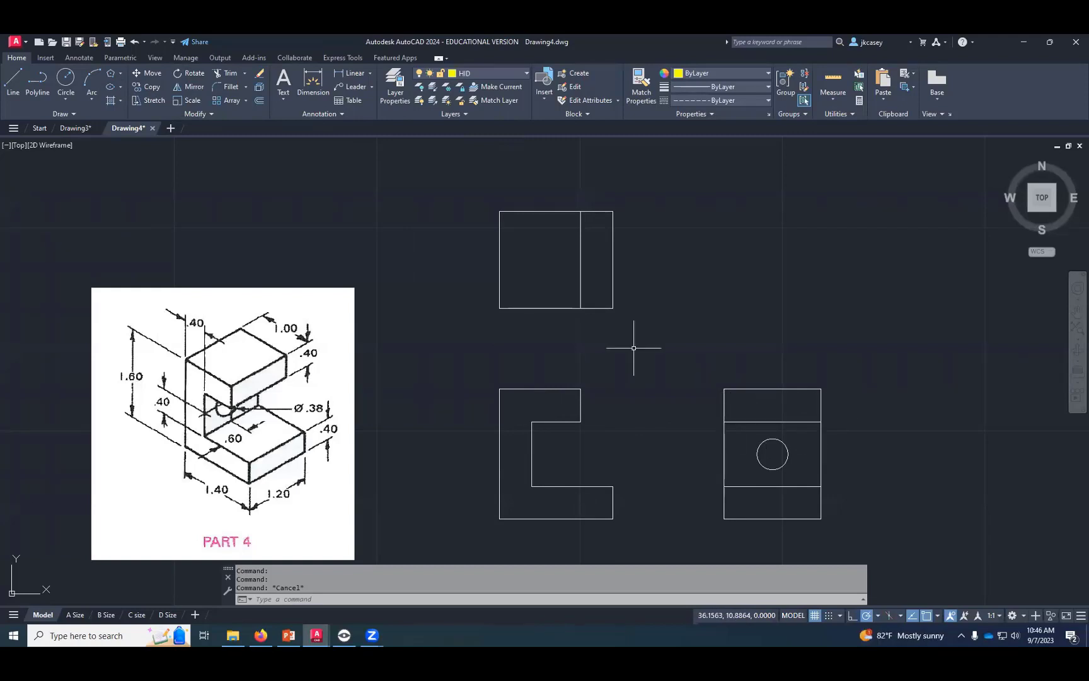
{"action": "left_click", "coordinate": [13, 78]}
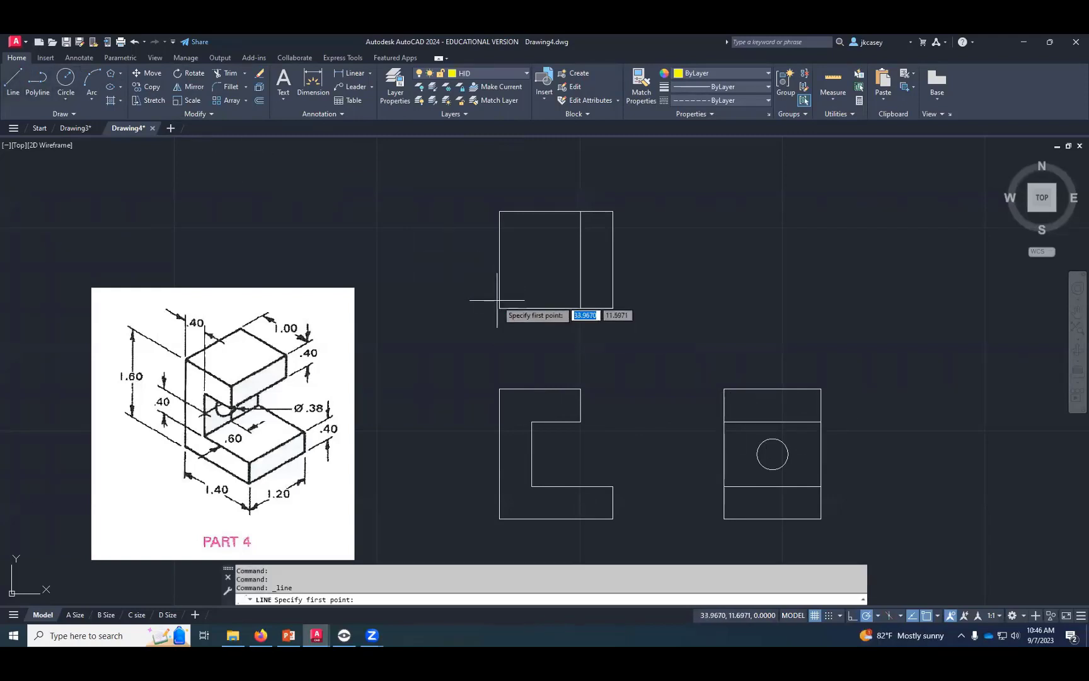
{"action": "left_click", "coordinate": [531, 308]}
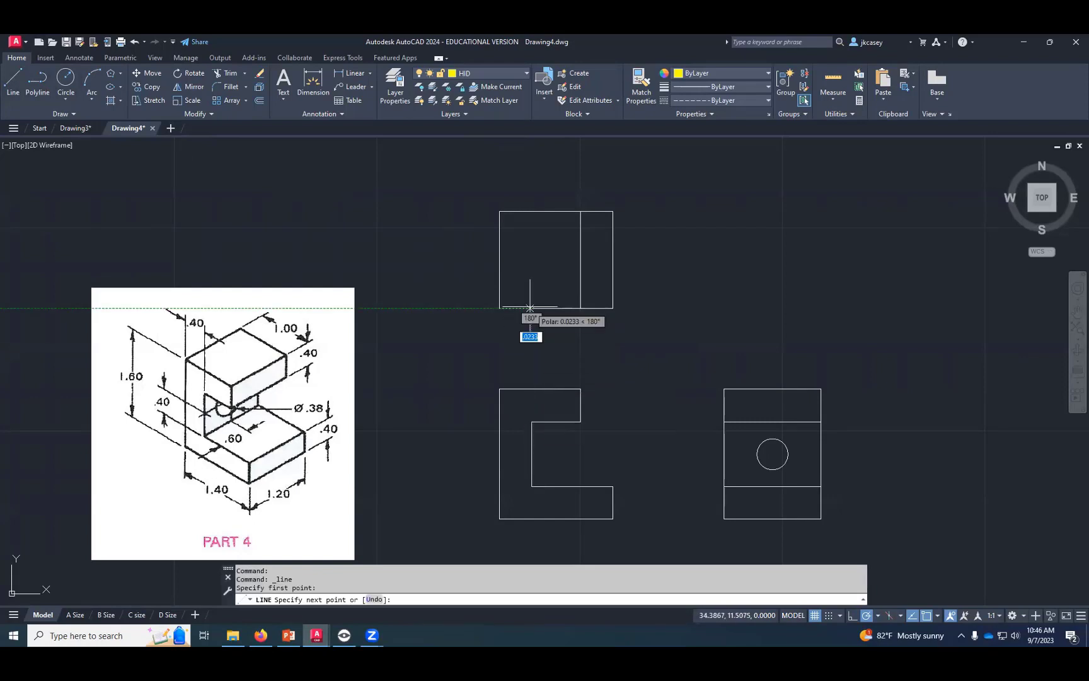
{"action": "left_click", "coordinate": [531, 212]}
{"action": "key", "text": "Return"}
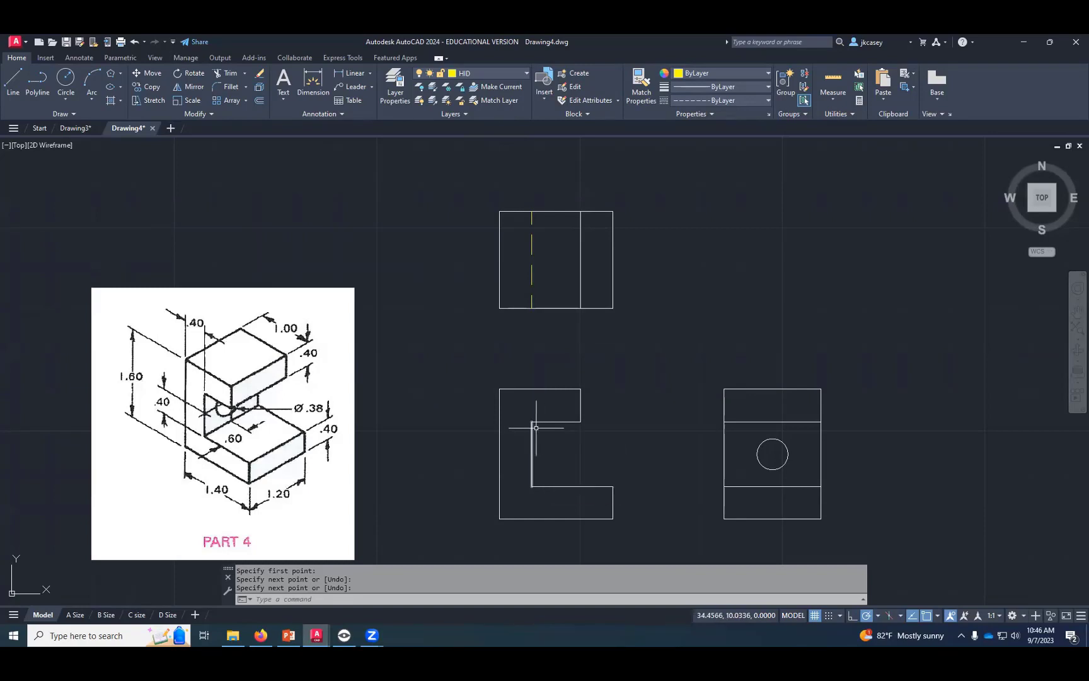
{"action": "key", "text": "Return"}
- Check the vertical end edges of the front view's upper and lower arms against their matching lines in the top and side views
{"action": "left_click", "coordinate": [581, 405]}
{"action": "left_click", "coordinate": [581, 289]}
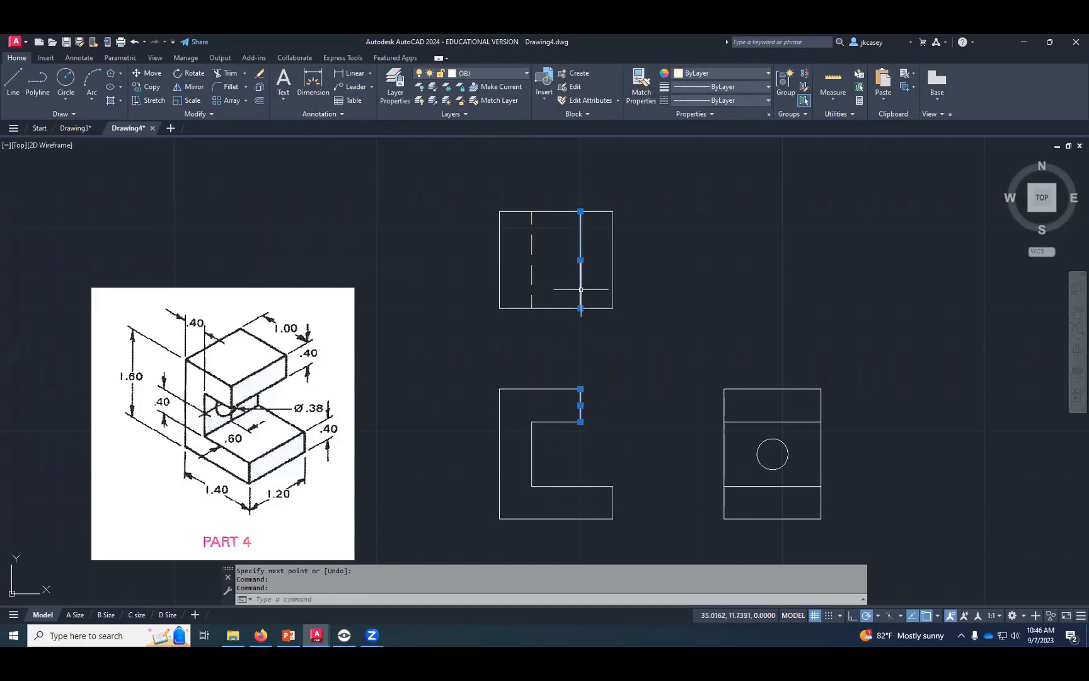
{"action": "left_click", "coordinate": [724, 401]}
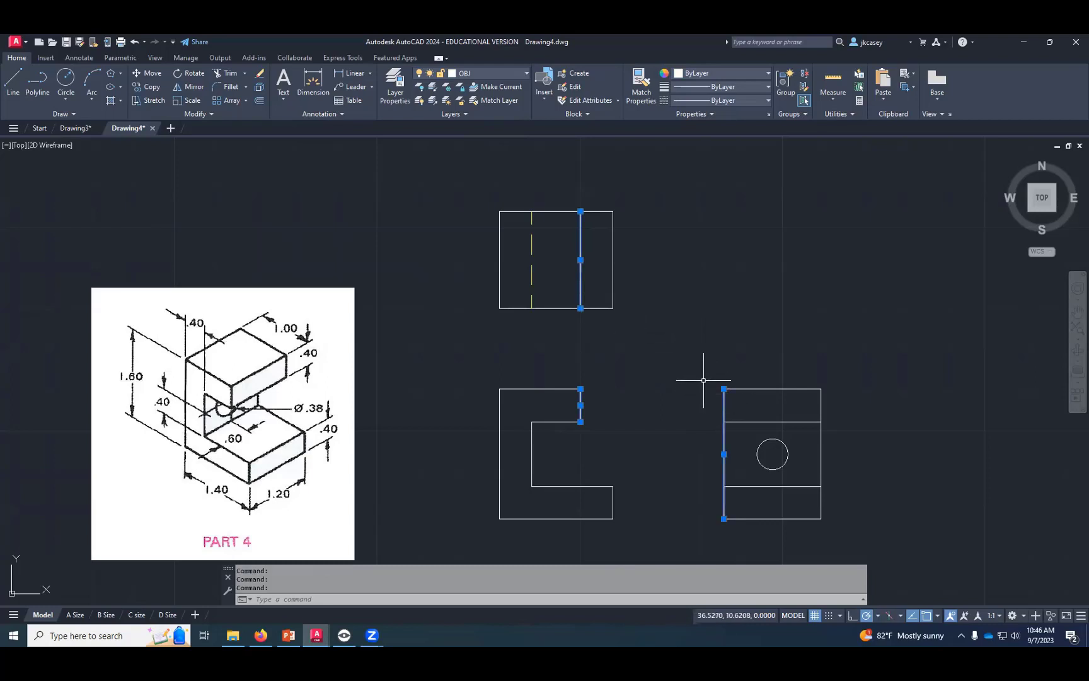
{"action": "key", "text": "Escape"}
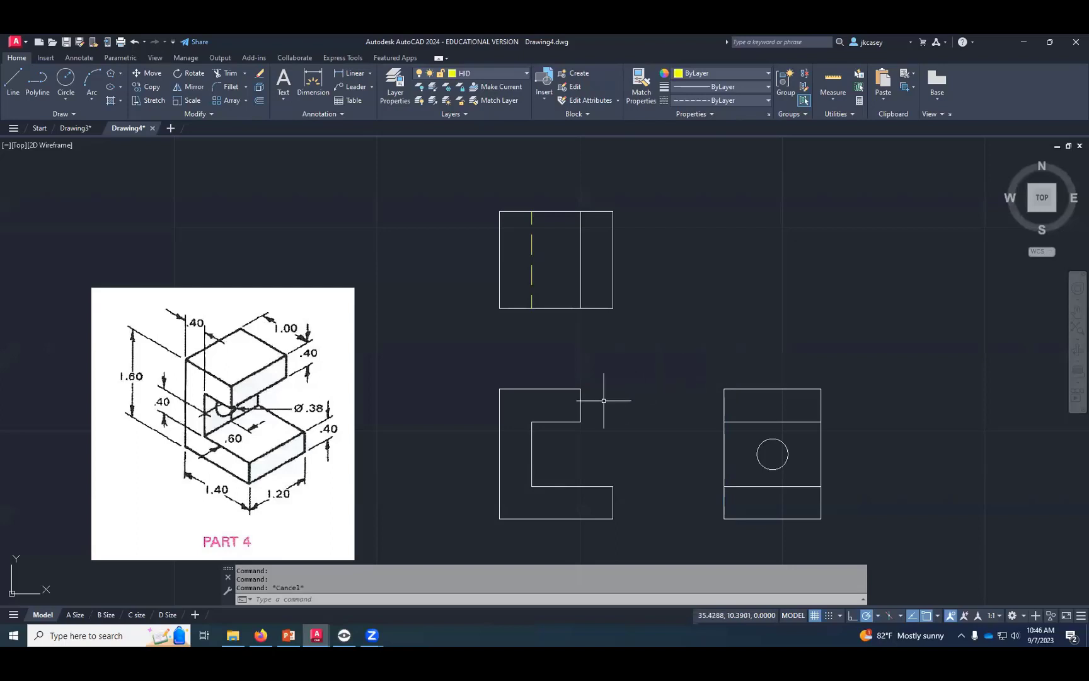
{"action": "left_click", "coordinate": [614, 502]}
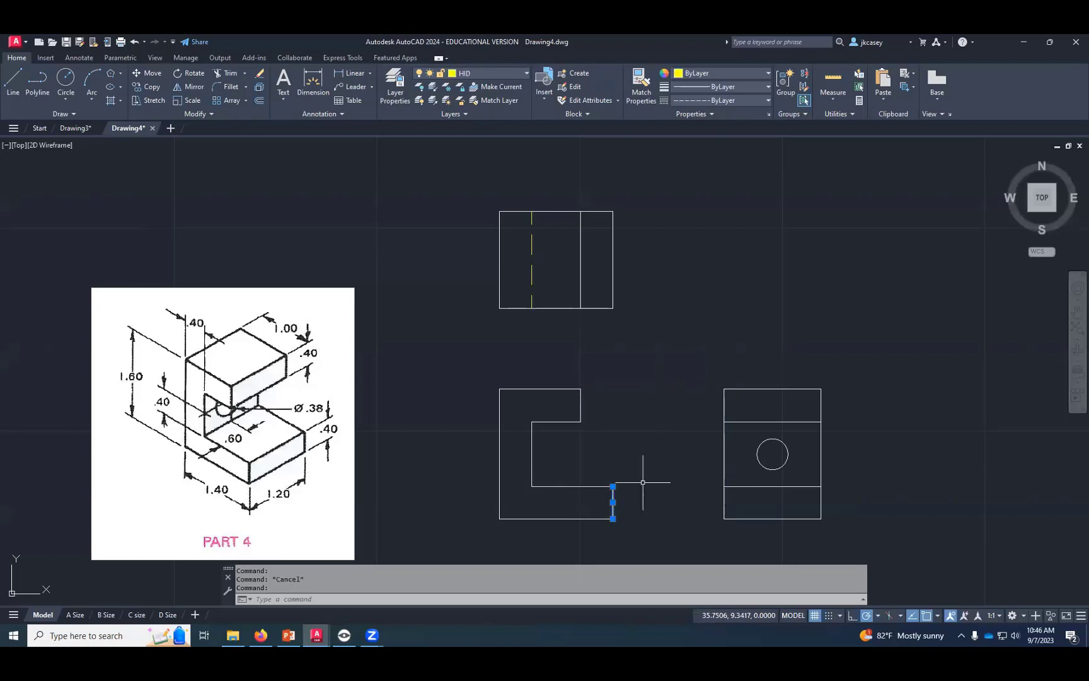
{"action": "left_click", "coordinate": [614, 273]}
{"action": "left_click", "coordinate": [724, 401]}
{"action": "key", "text": "Escape"}
{"action": "key", "text": "Escape"}
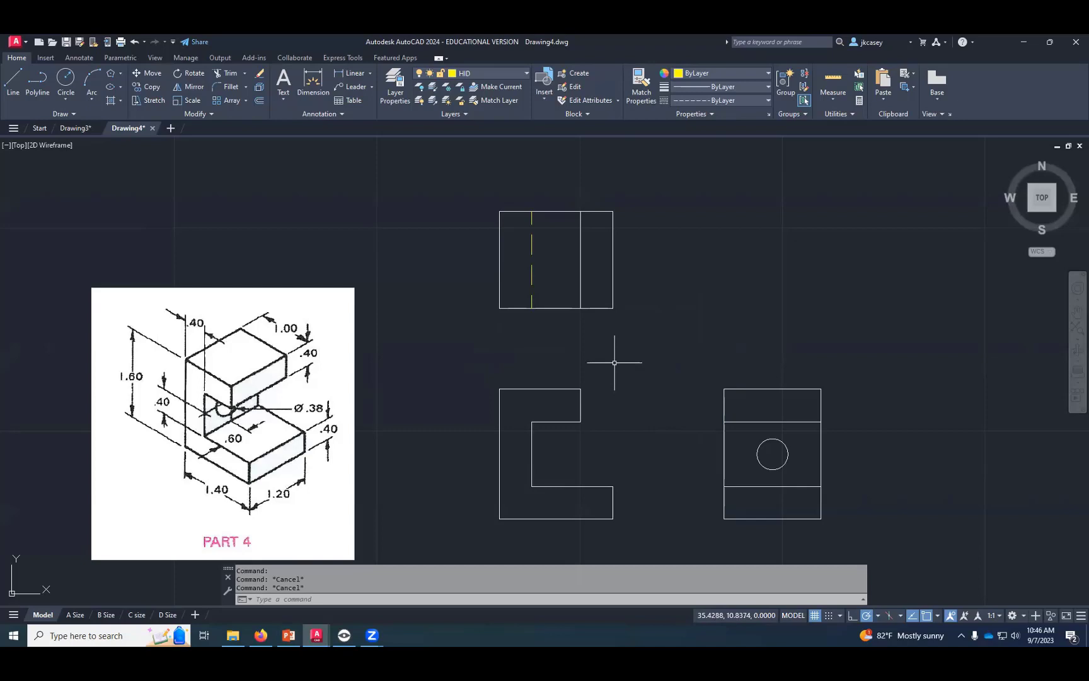
- Check the front view's lower-arm horizontal edges against the side view, and select the side view's hole circle for comparison
{"action": "left_click", "coordinate": [607, 519]}
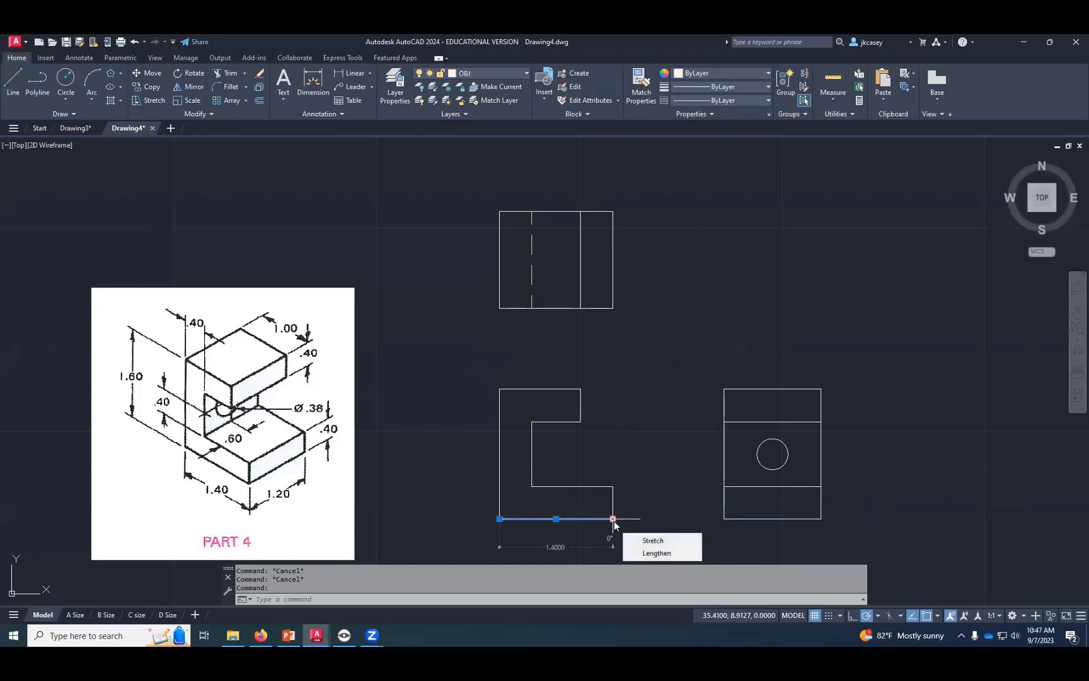
{"action": "left_click", "coordinate": [607, 486]}
{"action": "key", "text": "Escape"}
{"action": "left_click", "coordinate": [609, 486]}
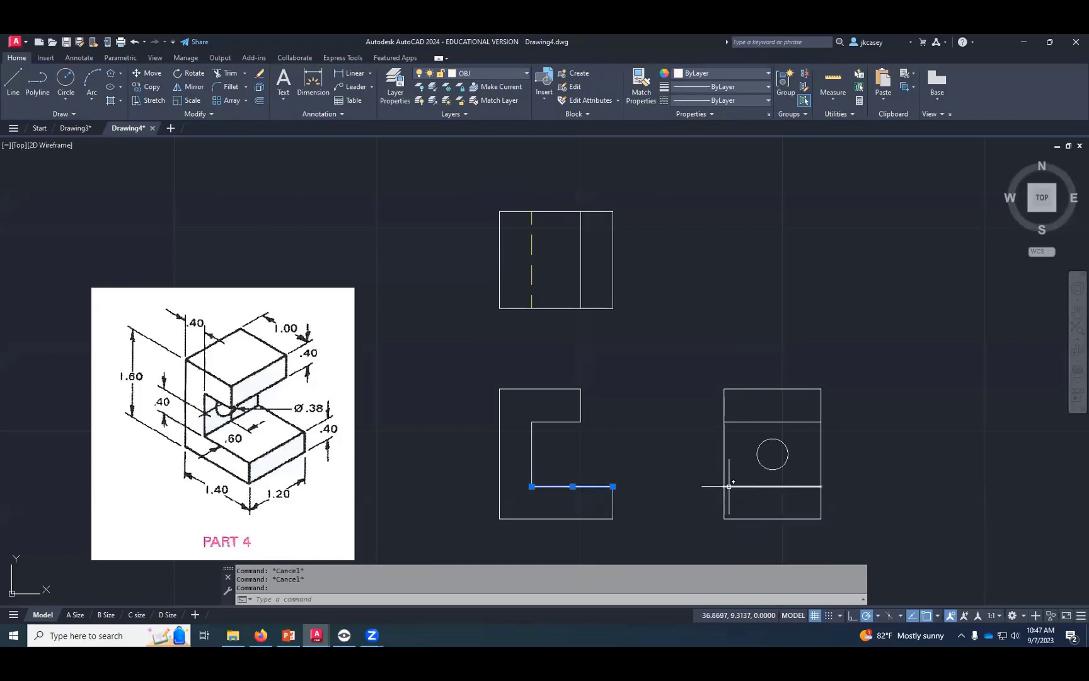
{"action": "mouse_move", "coordinate": [613, 486]}
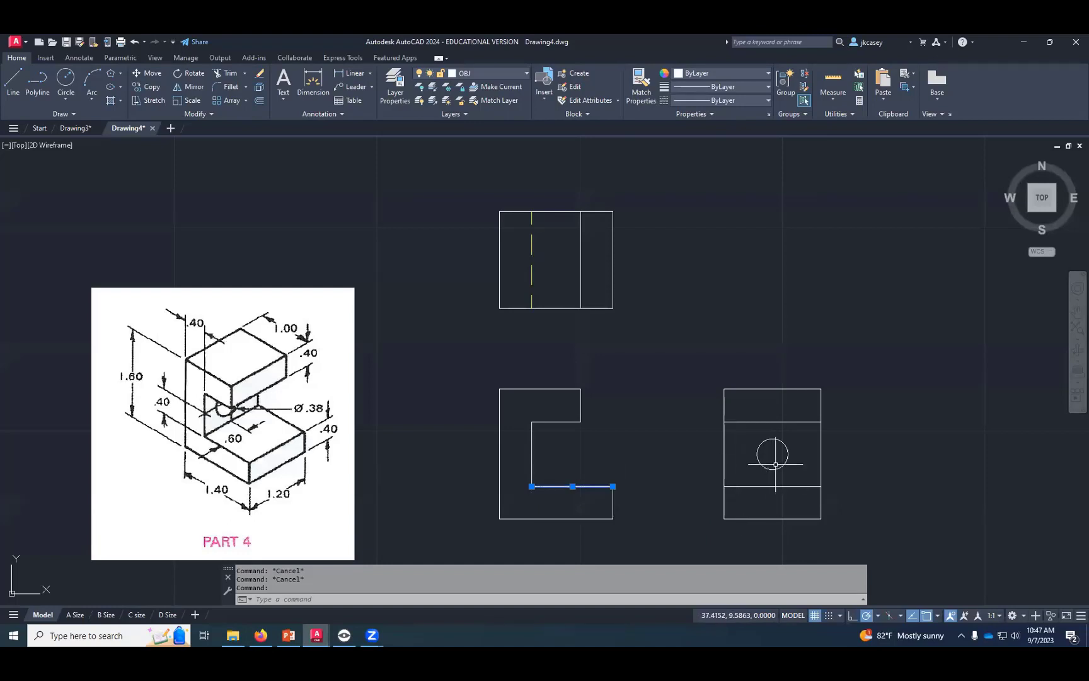
{"action": "key", "text": "Escape"}
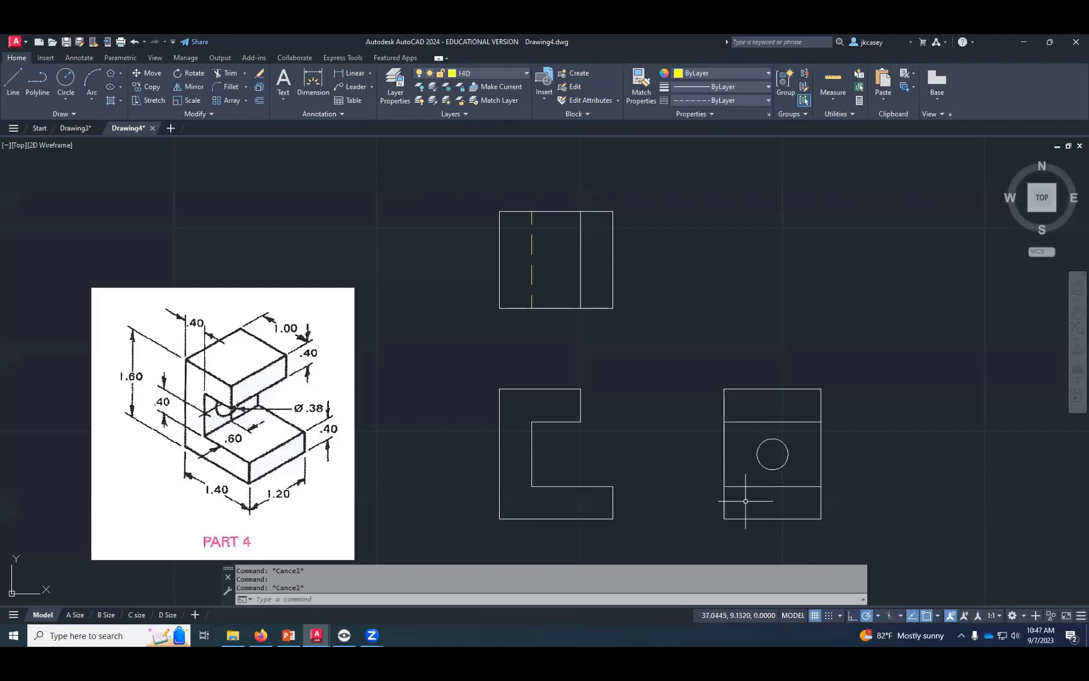
{"action": "left_click", "coordinate": [763, 467]}
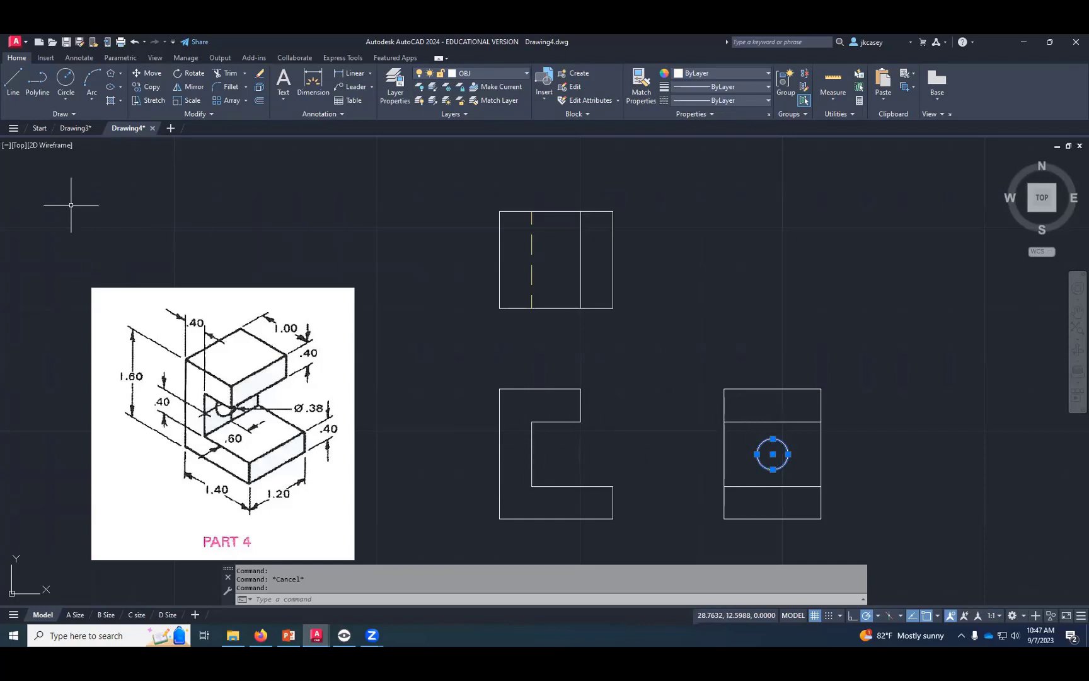
{"action": "key", "text": "Escape"}
{"action": "left_click", "coordinate": [12, 80]}
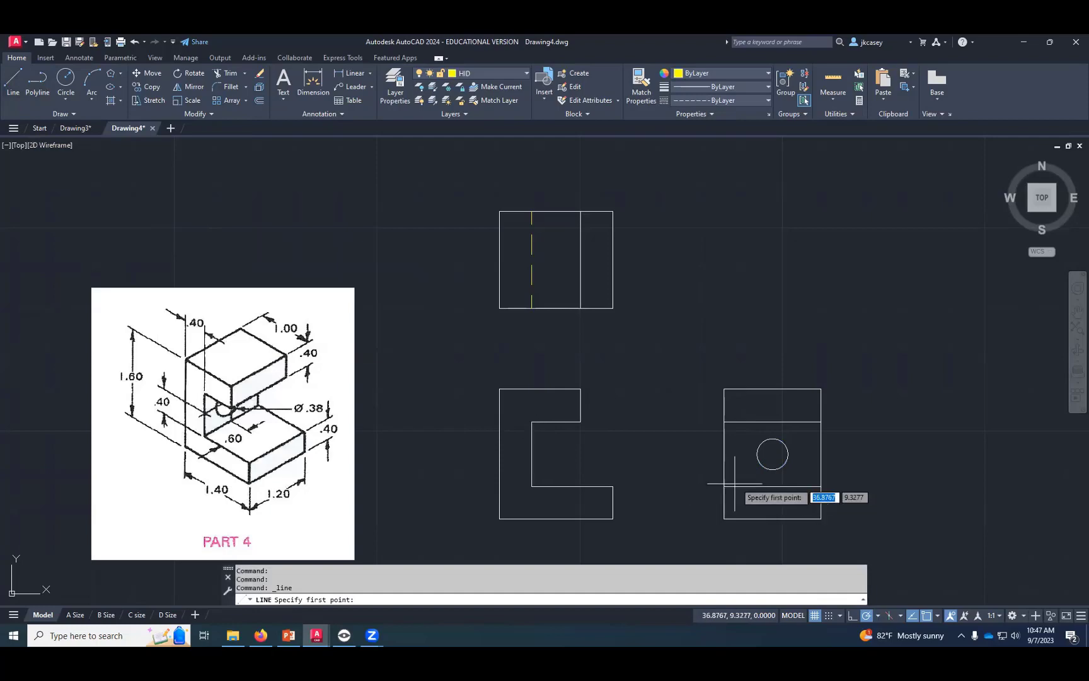
{"action": "key", "text": "Escape"}
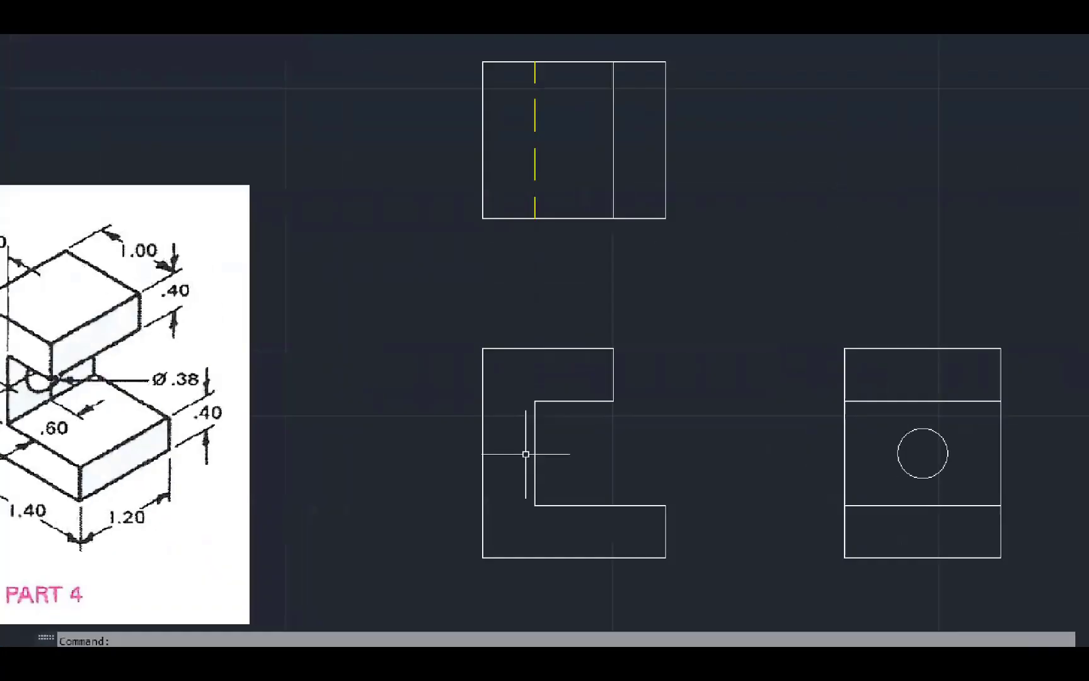
{"action": "mouse_move", "coordinate": [547, 448]}
{"action": "left_mouse_down"}
{"action": "mouse_move", "coordinate": [531, 430]}
{"action": "mouse_move", "coordinate": [539, 467]}
{"action": "mouse_move", "coordinate": [530, 432]}
{"action": "left_mouse_up"}
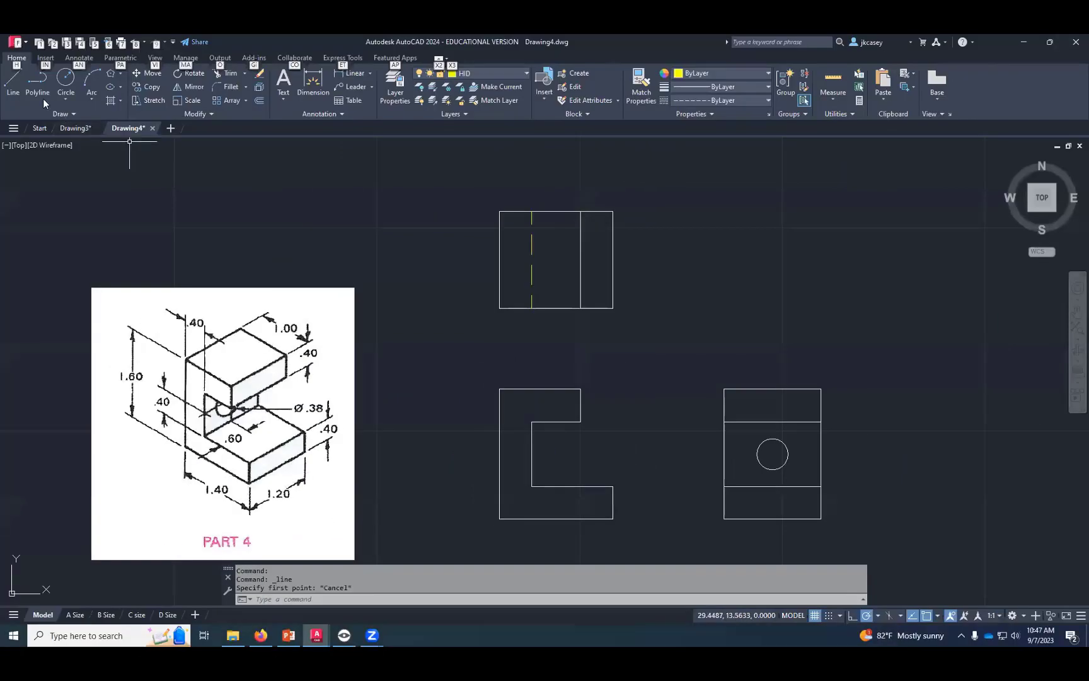
- Draw two hidden horizontal lines across the front view's vertical wall, projected from the bottom and top quadrants of the side view's hole
{"action": "left_click", "coordinate": [12, 81]}
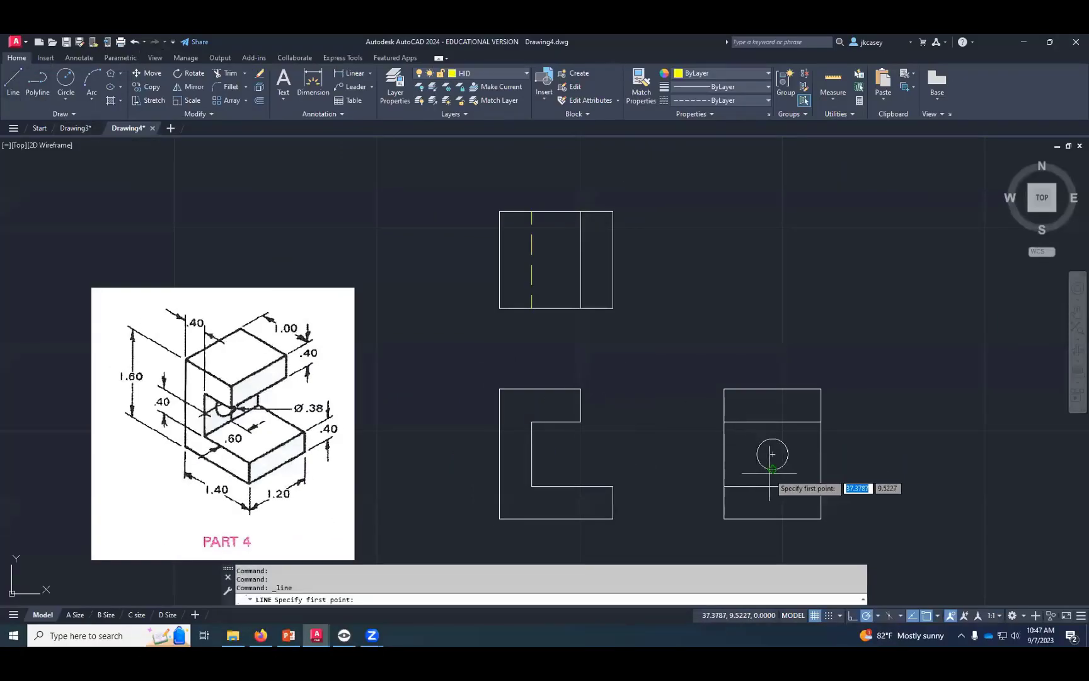
{"action": "left_click", "coordinate": [532, 469]}
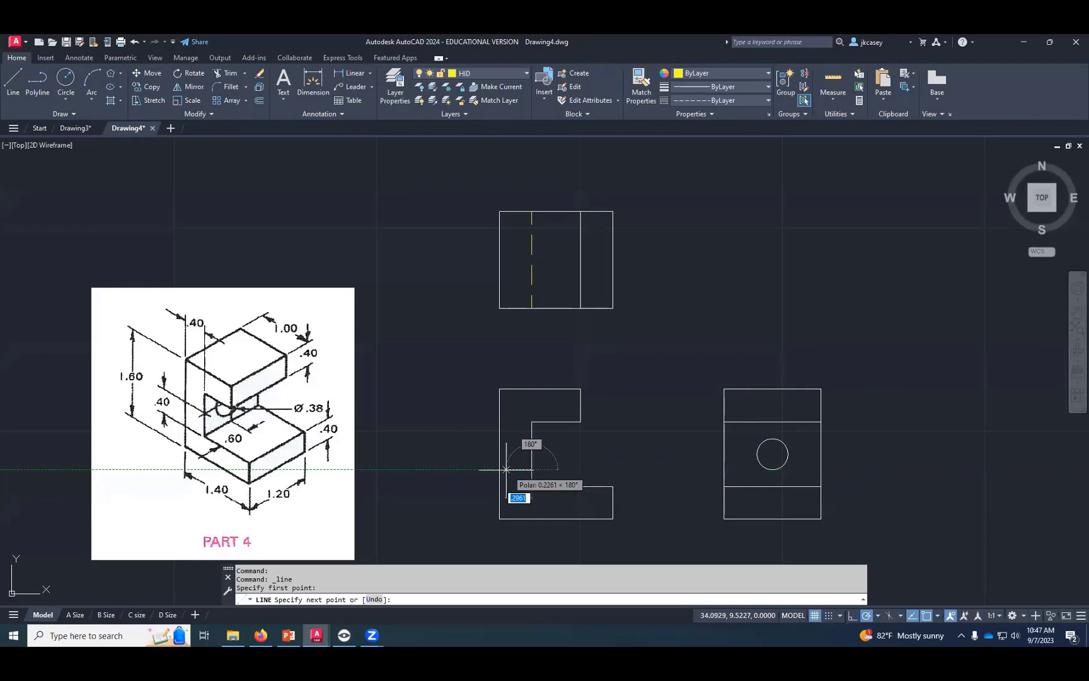
{"action": "left_click", "coordinate": [500, 469]}
{"action": "key", "text": "Return"}
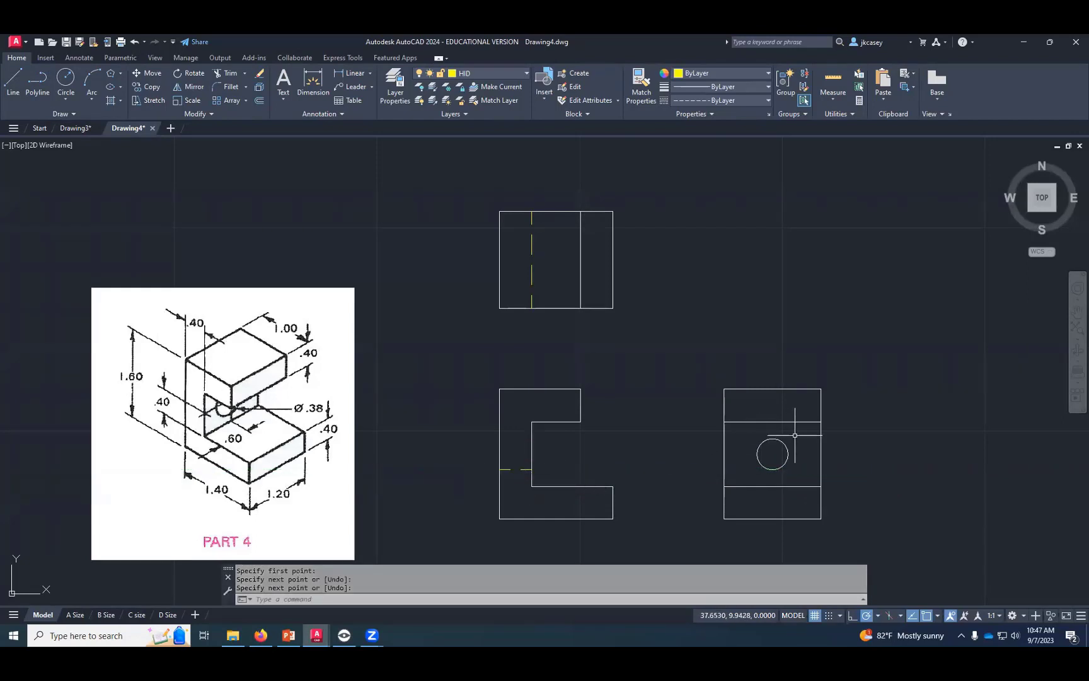
{"action": "key", "text": "Return"}
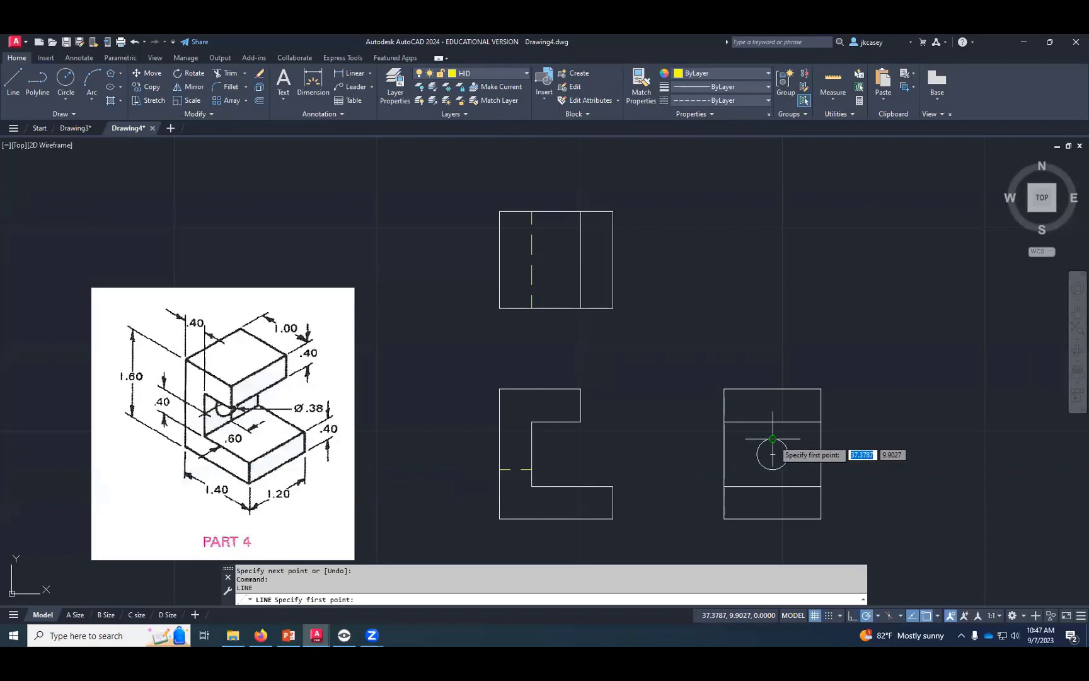
{"action": "left_click", "coordinate": [531, 438]}
{"action": "left_click", "coordinate": [500, 438]}
{"action": "key", "text": "Return"}
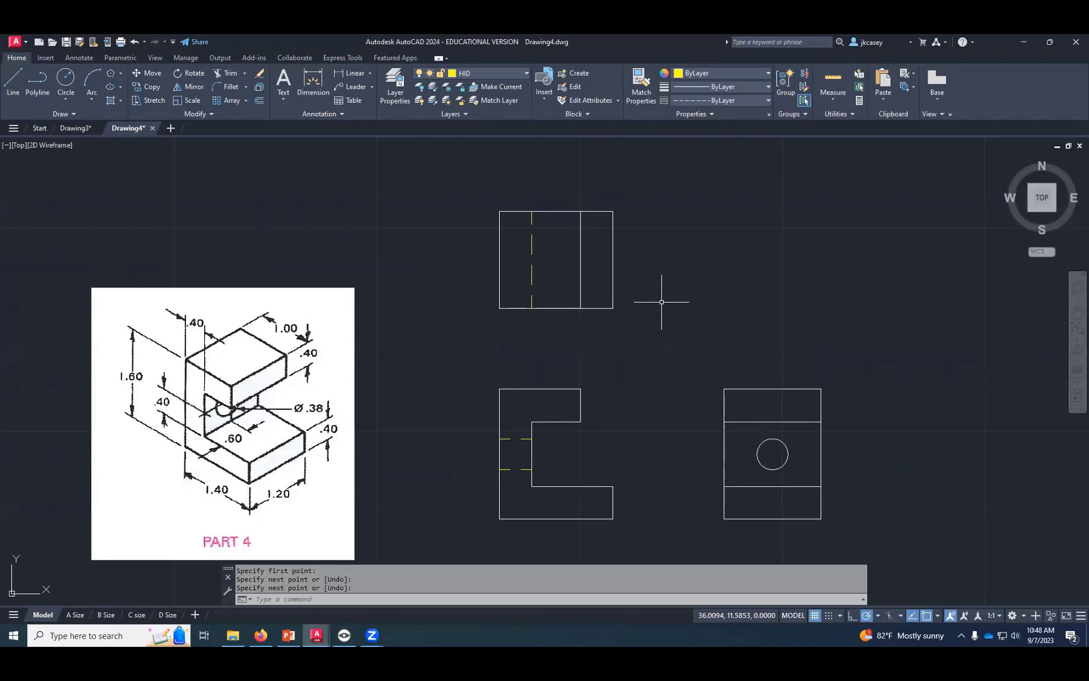
- Make Construction the current layer and draw lines extending the front view's top edge rightward, then down to the lower arm's upper-right corner
{"action": "left_click", "coordinate": [484, 73]}
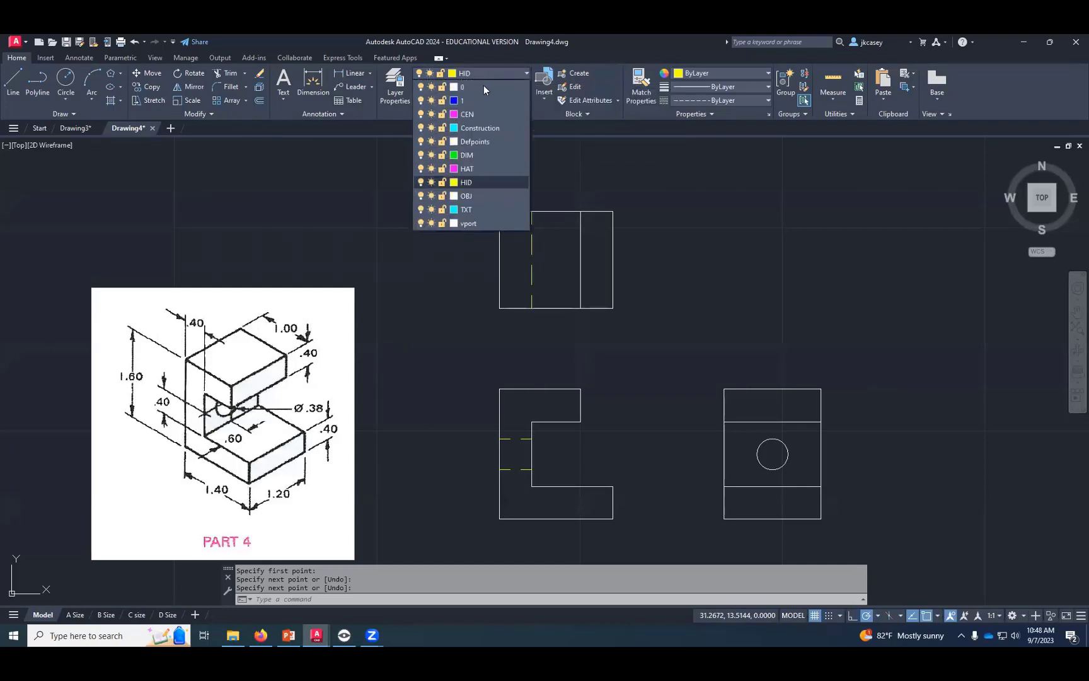
{"action": "left_click", "coordinate": [479, 128]}
{"action": "left_click", "coordinate": [13, 79]}
{"action": "left_click", "coordinate": [580, 389]}
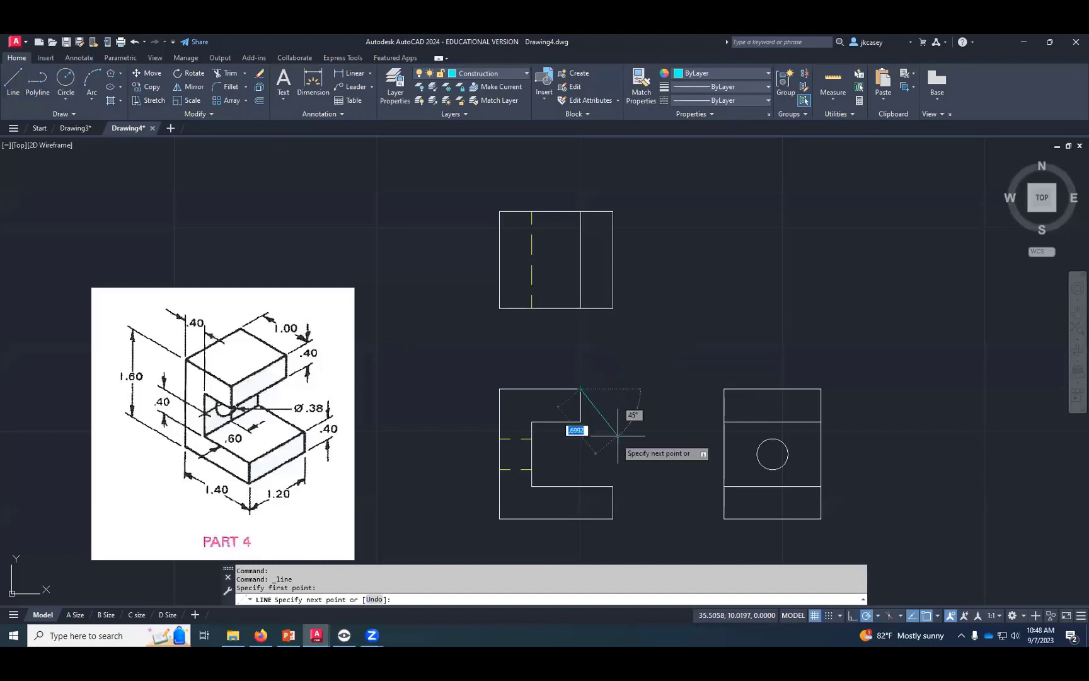
{"action": "left_click", "coordinate": [613, 389]}
{"action": "left_click", "coordinate": [613, 486]}
{"action": "key", "text": "Return"}
{"action": "key", "text": "Return"}
- Draw a 45-degree construction line up and to the right from the corner where the front view's construction lines meet
{"action": "left_click", "coordinate": [613, 389]}
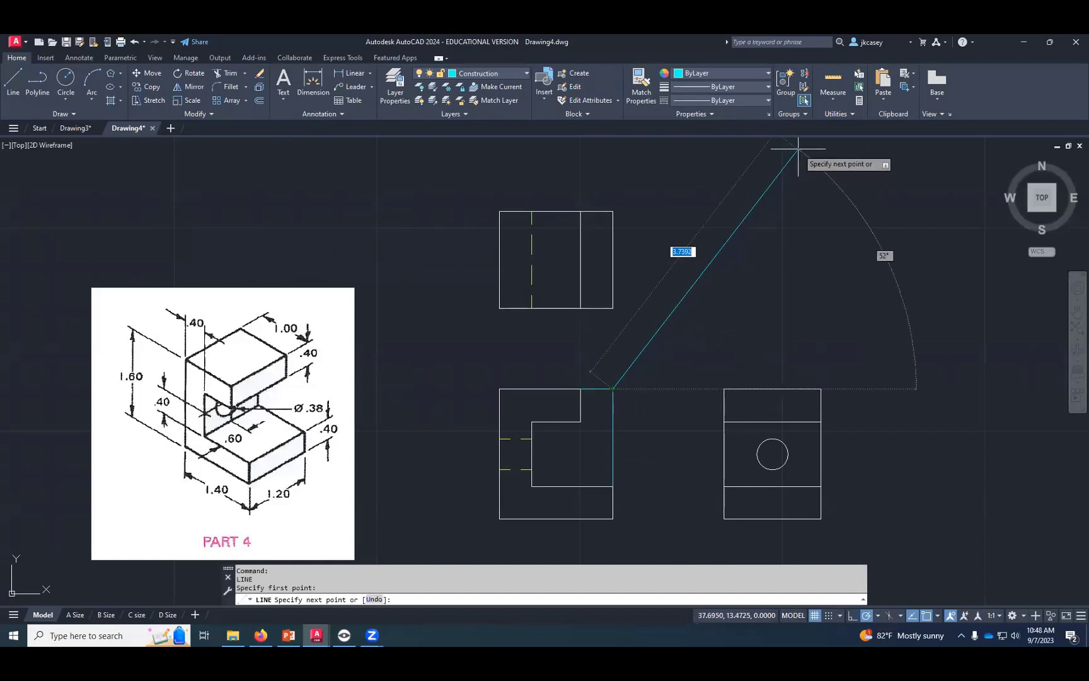
{"action": "key", "text": "Tab"}
{"action": "type", "text": "45"}
{"action": "key", "text": "Return"}
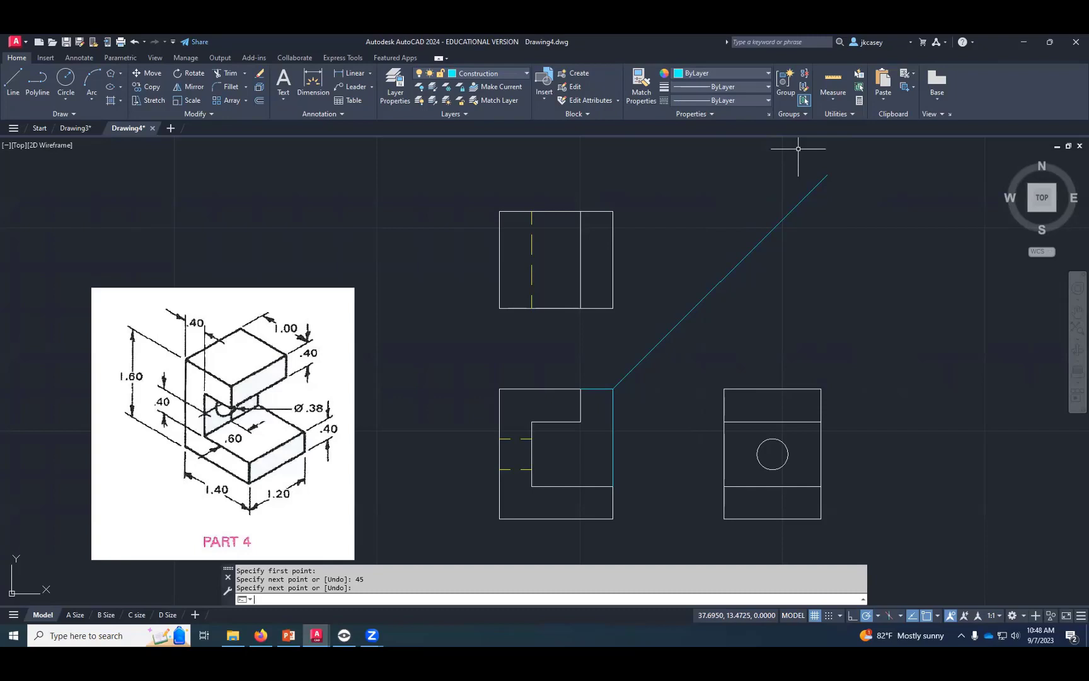
{"action": "key", "text": "Return"}
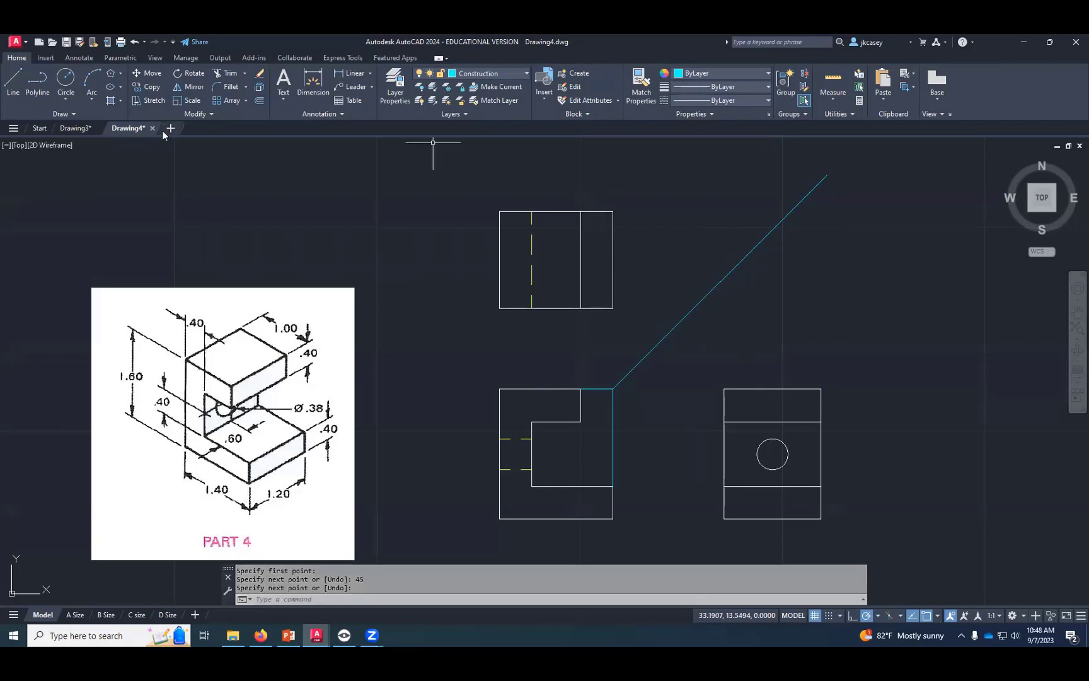
- Draw a vertical construction line from the side view's upper-left corner up past the 45-degree line
{"action": "left_click", "coordinate": [13, 81]}
{"action": "left_click", "coordinate": [724, 389]}
{"action": "left_click", "coordinate": [725, 216]}
{"action": "key", "text": "Return"}
{"action": "key", "text": "Return"}
- Draw a horizontal construction line from the intersection of the vertical and 45-degree lines leftward across and past the top view
{"action": "left_click", "coordinate": [725, 278]}
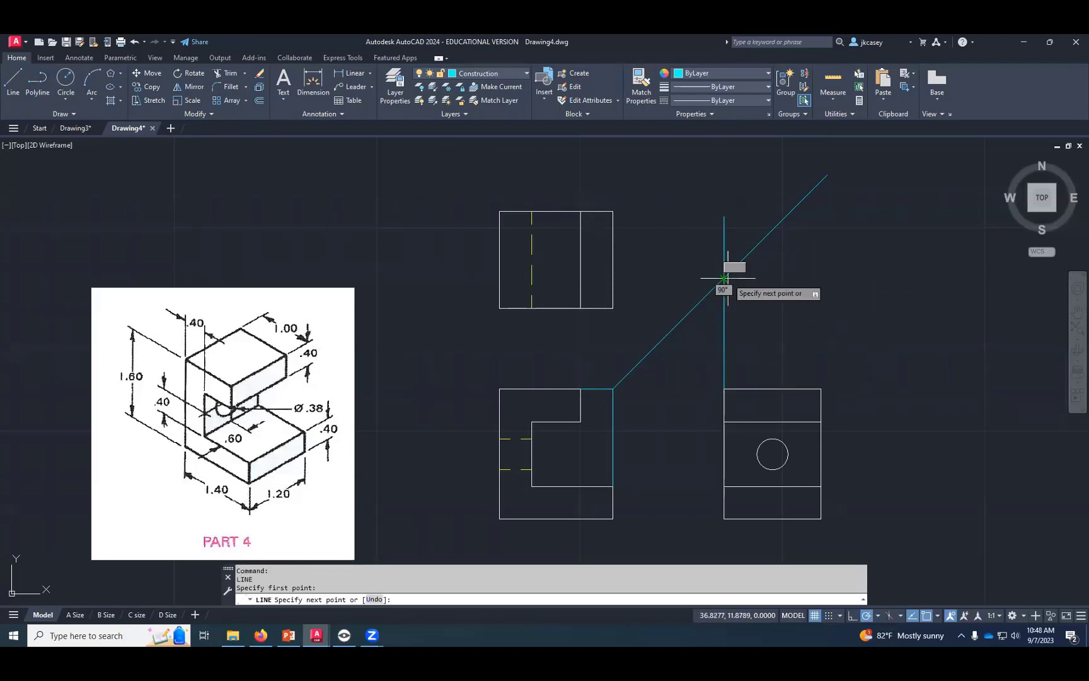
{"action": "left_click", "coordinate": [455, 278]}
{"action": "key", "text": "Return"}
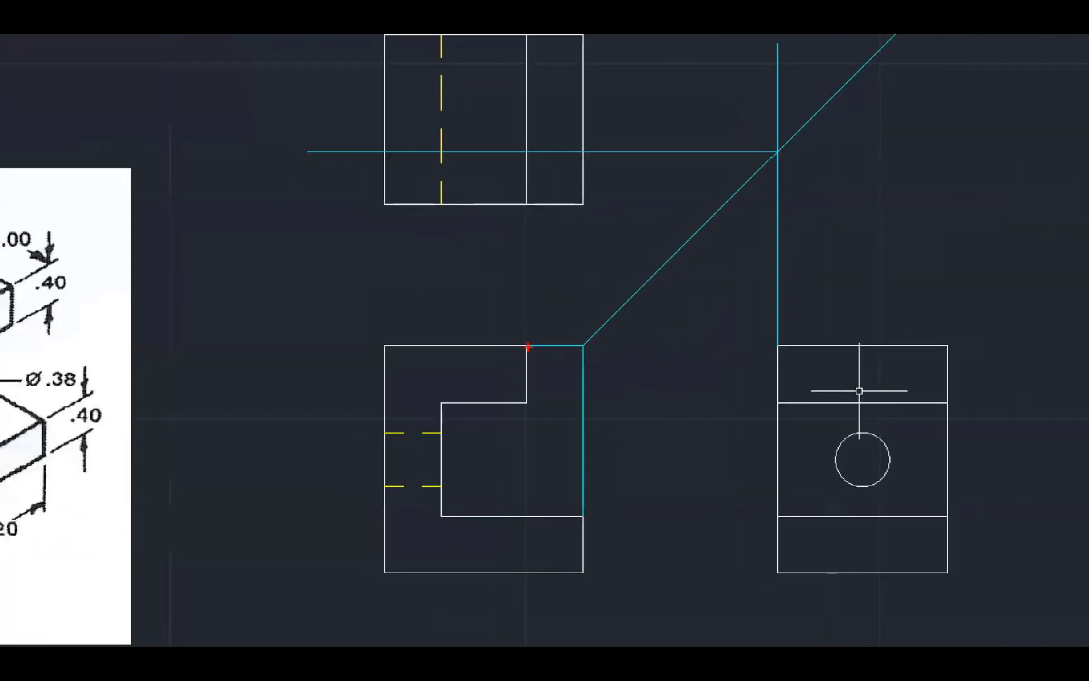
{"action": "mouse_move", "coordinate": [528, 346]}
{"action": "left_mouse_down"}
{"action": "mouse_move", "coordinate": [596, 345]}
{"action": "mouse_move", "coordinate": [585, 507]}
{"action": "left_mouse_up"}
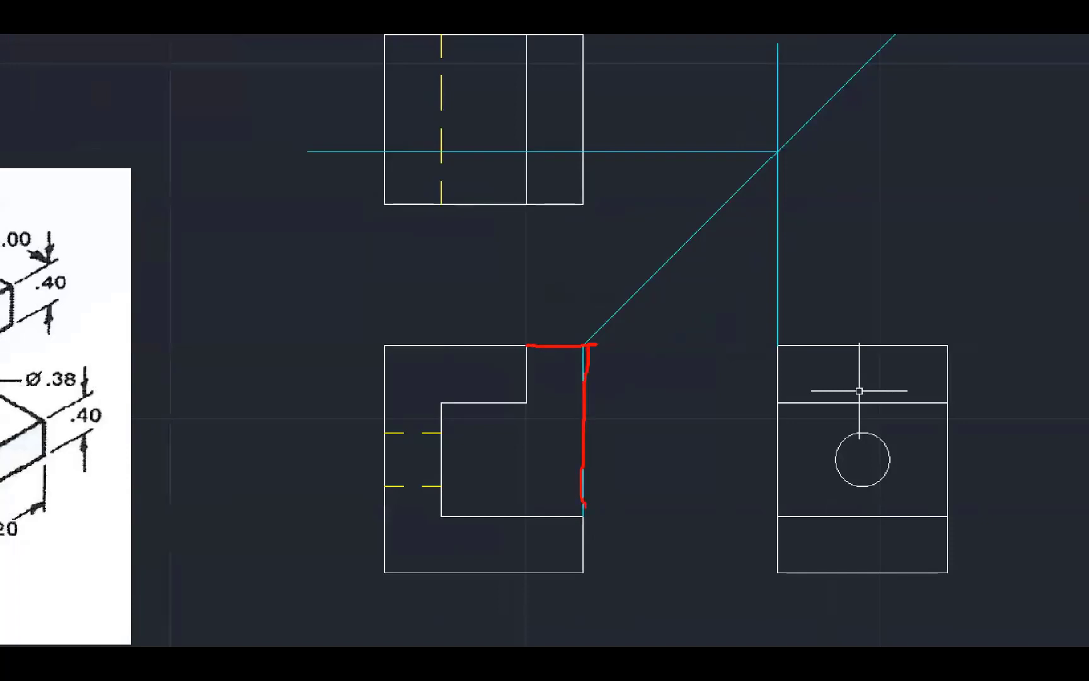
{"action": "key", "text": "Escape"}
{"action": "key", "text": "ctrl+1"}
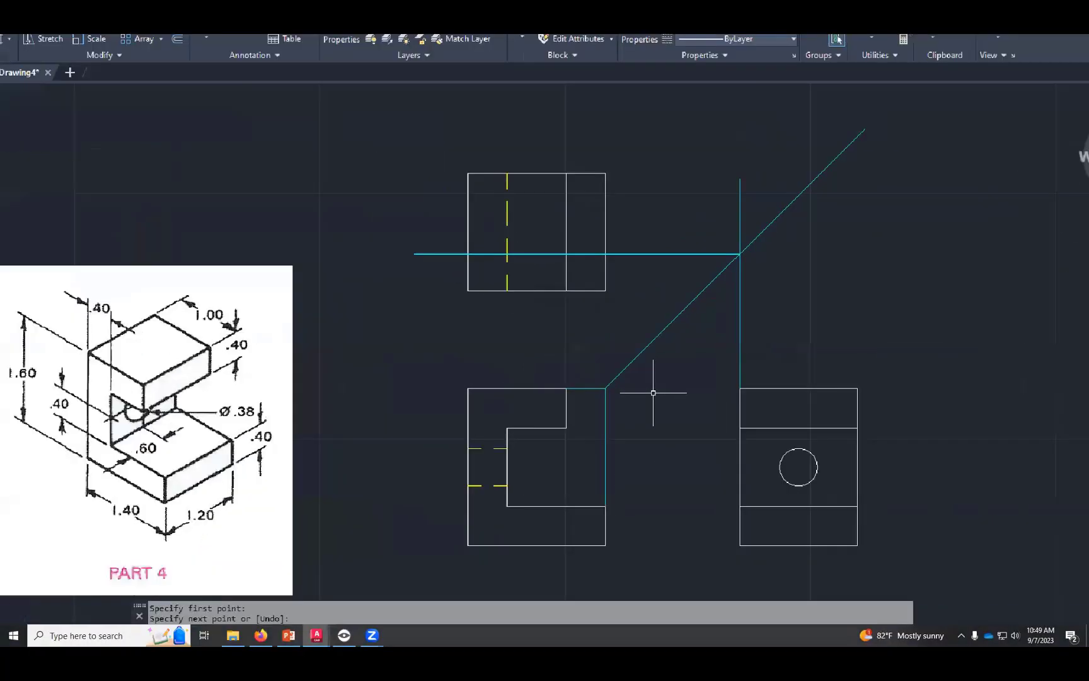
{"action": "left_click", "coordinate": [632, 391]}
{"action": "mouse_move", "coordinate": [581, 383]}
{"action": "left_mouse_down"}
{"action": "mouse_move", "coordinate": [667, 278]}
{"action": "mouse_move", "coordinate": [933, 42]}
{"action": "left_mouse_up"}
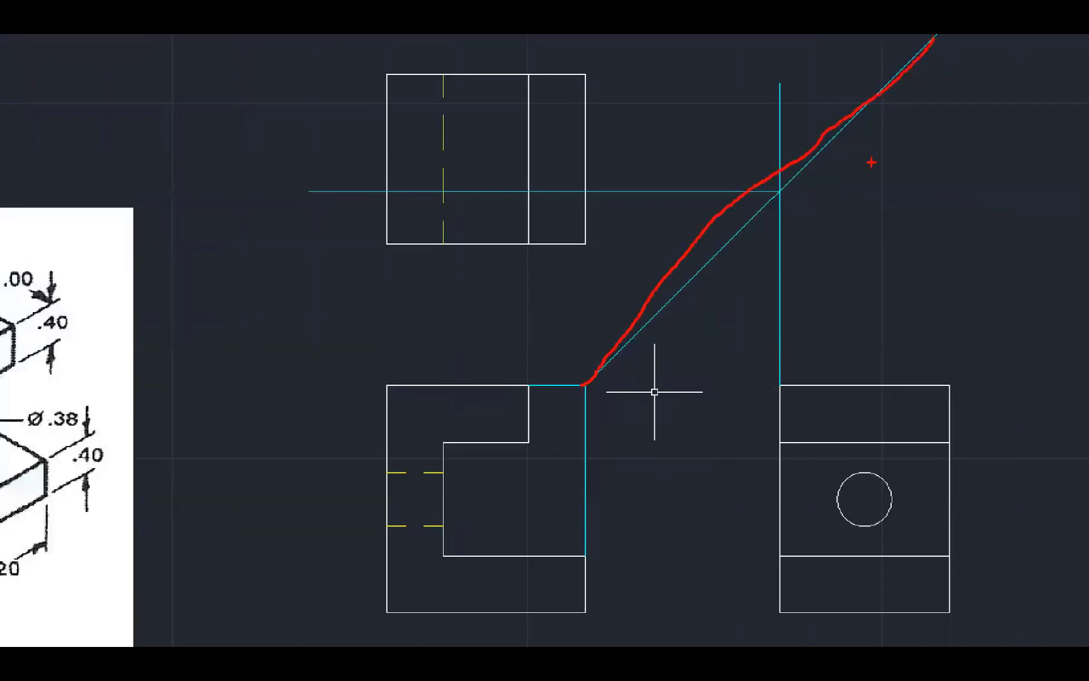
{"action": "key", "text": "Escape"}
{"action": "key", "text": "ctrl+1"}
{"action": "left_click", "coordinate": [720, 401]}
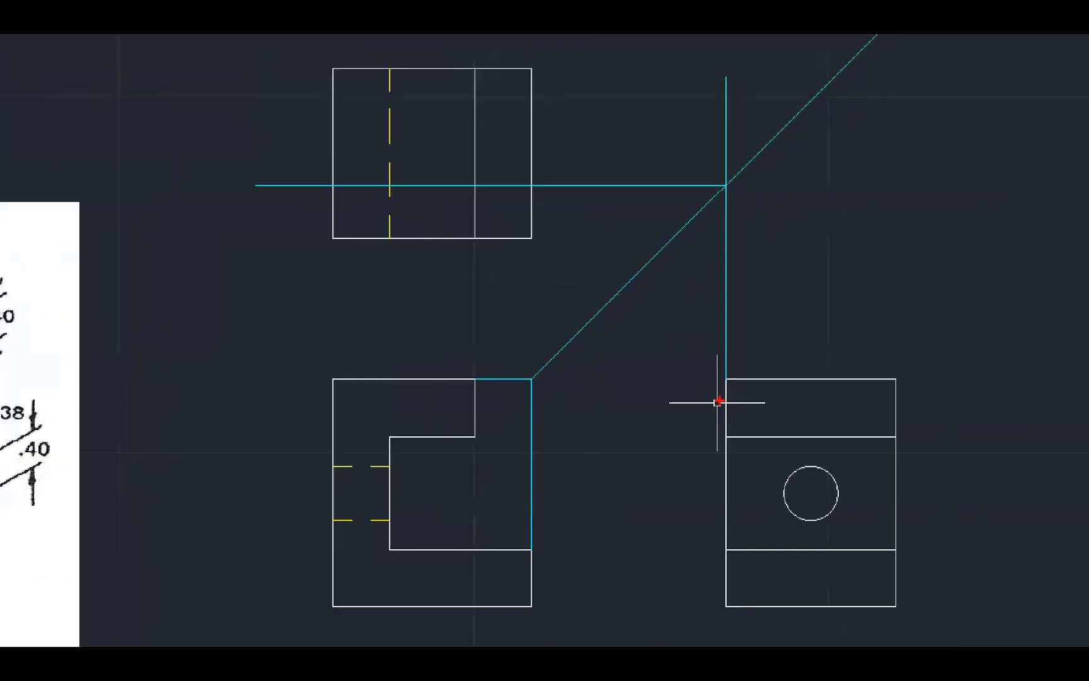
{"action": "mouse_move", "coordinate": [711, 381]}
{"action": "left_mouse_down"}
{"action": "mouse_move", "coordinate": [738, 387]}
{"action": "mouse_move", "coordinate": [722, 116]}
{"action": "left_mouse_up"}
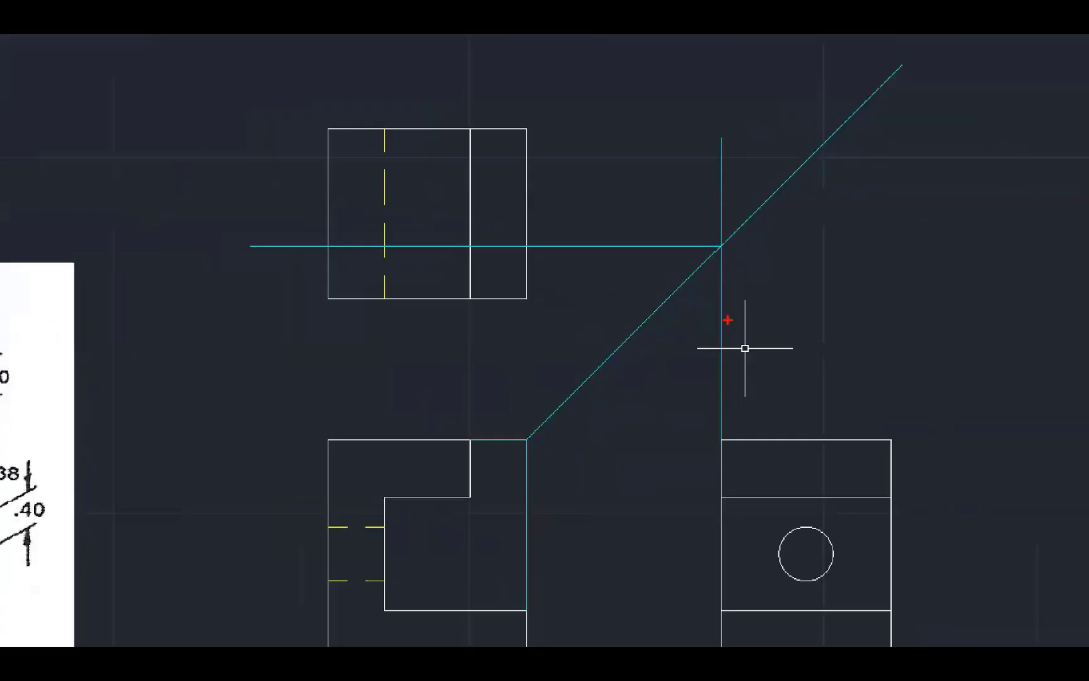
{"action": "left_click_drag", "start_coordinate": [724, 246], "coordinate": [235, 254]}
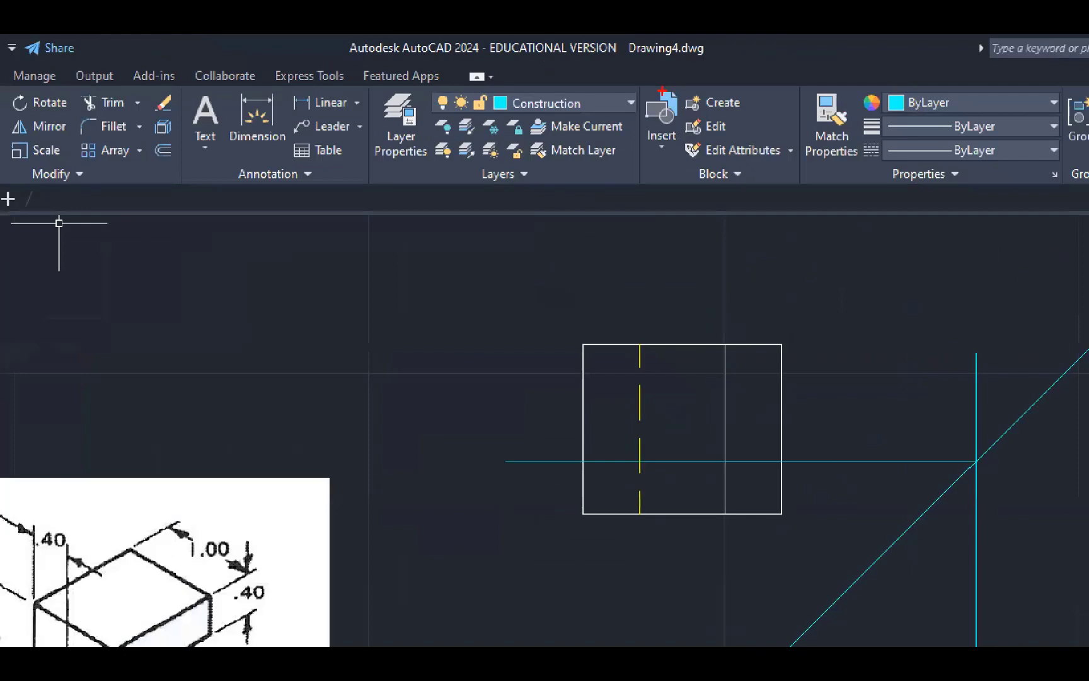
{"action": "mouse_move", "coordinate": [660, 90]}
{"action": "left_mouse_down"}
{"action": "mouse_move", "coordinate": [428, 74]}
{"action": "mouse_move", "coordinate": [623, 123]}
{"action": "mouse_move", "coordinate": [625, 62]}
{"action": "mouse_move", "coordinate": [611, 61]}
{"action": "left_mouse_up"}
{"action": "key", "text": "Escape"}
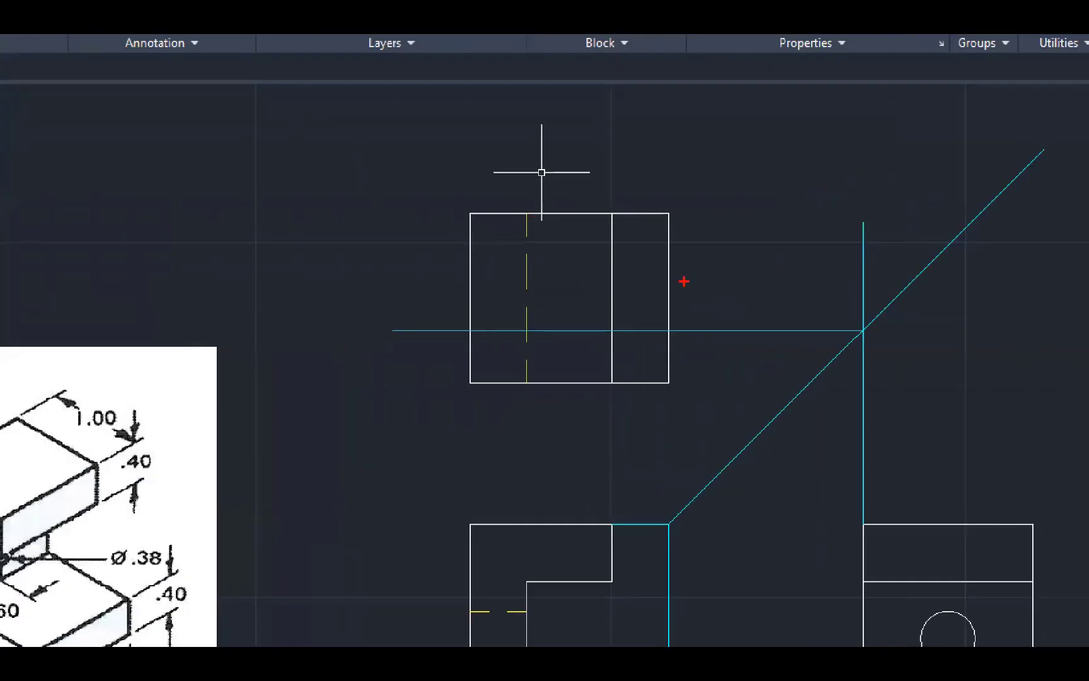
{"action": "mouse_move", "coordinate": [692, 380]}
{"action": "left_mouse_down"}
{"action": "mouse_move", "coordinate": [509, 371]}
{"action": "mouse_move", "coordinate": [450, 398]}
{"action": "mouse_move", "coordinate": [705, 397]}
{"action": "mouse_move", "coordinate": [682, 358]}
{"action": "mouse_move", "coordinate": [693, 333]}
{"action": "left_mouse_up"}
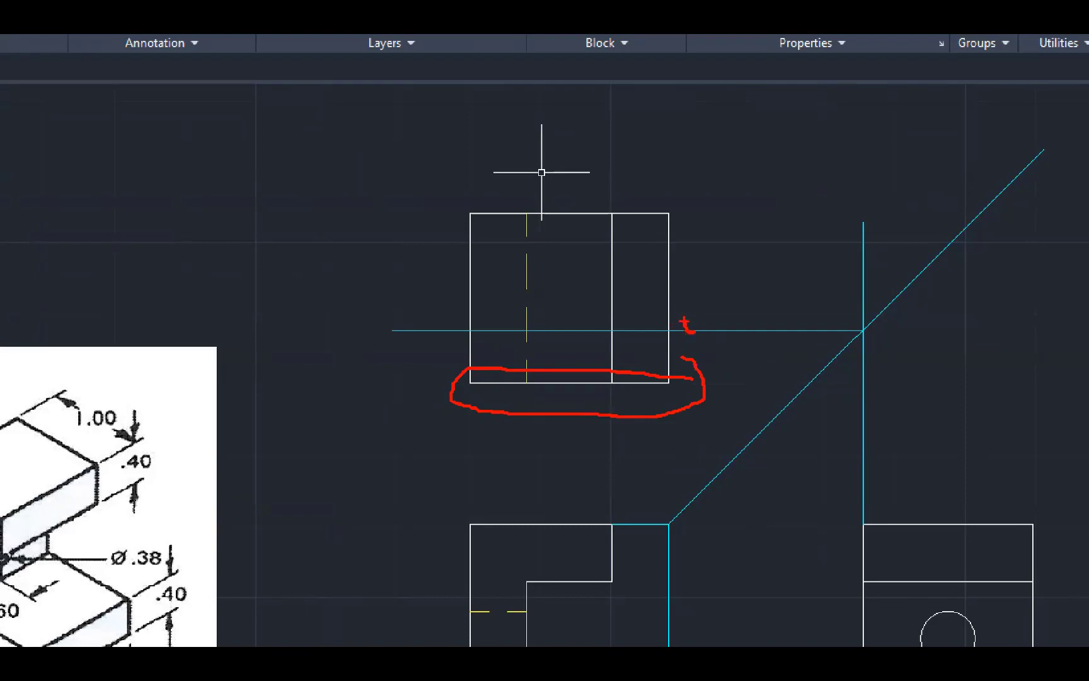
{"action": "mouse_move", "coordinate": [740, 401]}
{"action": "left_mouse_down"}
{"action": "mouse_move", "coordinate": [740, 346]}
{"action": "mouse_move", "coordinate": [732, 365]}
{"action": "left_mouse_up"}
{"action": "left_click_drag", "start_coordinate": [740, 345], "coordinate": [748, 359]}
{"action": "key", "text": "Escape"}
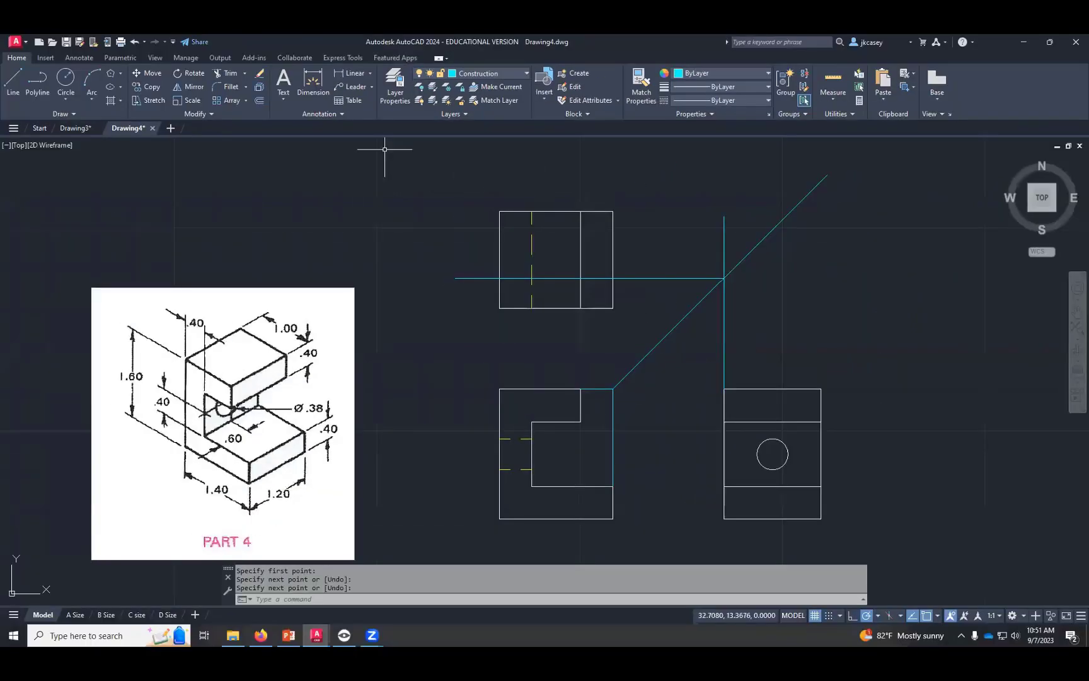
- Move the whole top view straight up by its lower-right corner so its bottom edge lies on the horizontal construction line
{"action": "left_click", "coordinate": [151, 74]}
{"action": "left_click", "coordinate": [482, 316]}
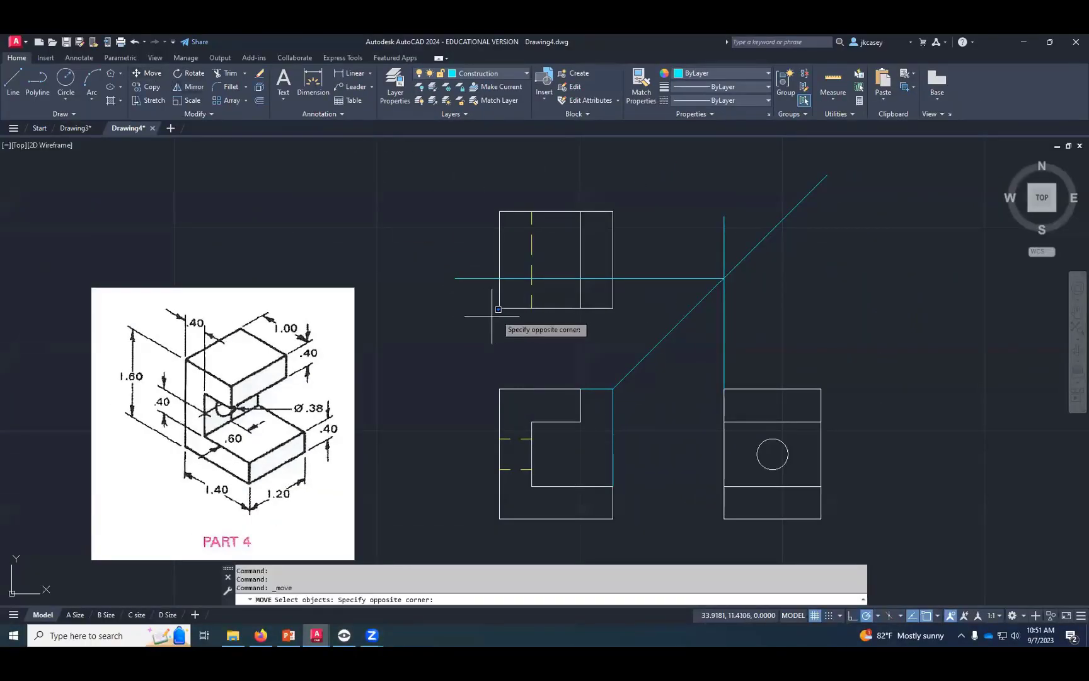
{"action": "left_click", "coordinate": [648, 191]}
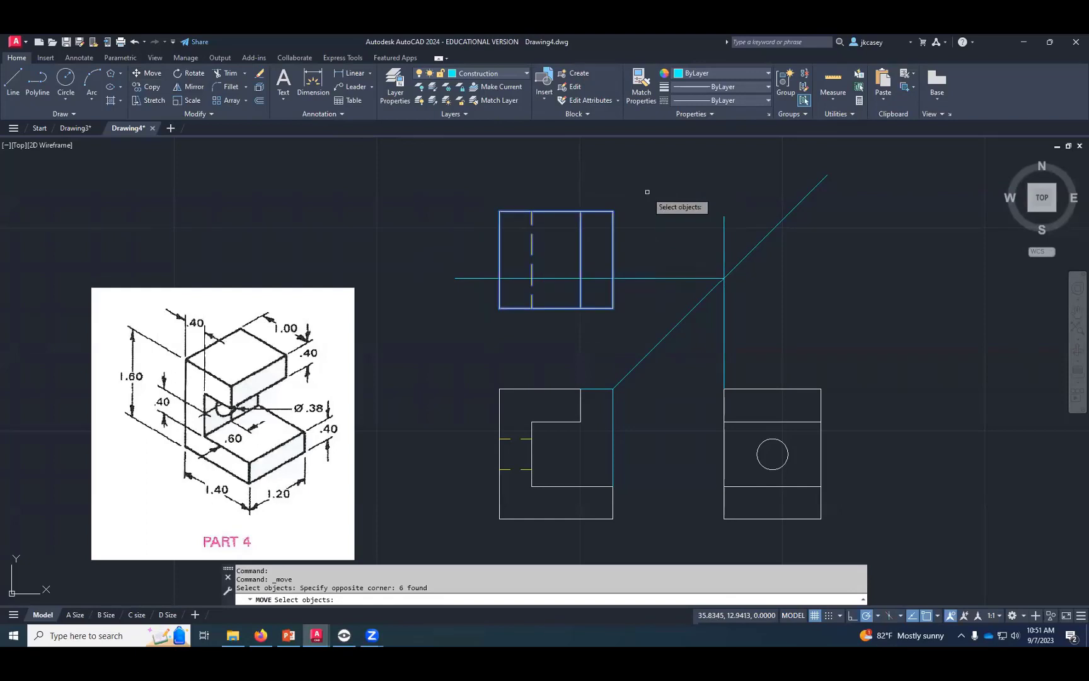
{"action": "scroll", "coordinate": [638, 266], "scroll_direction": "up", "scroll_amount": 4}
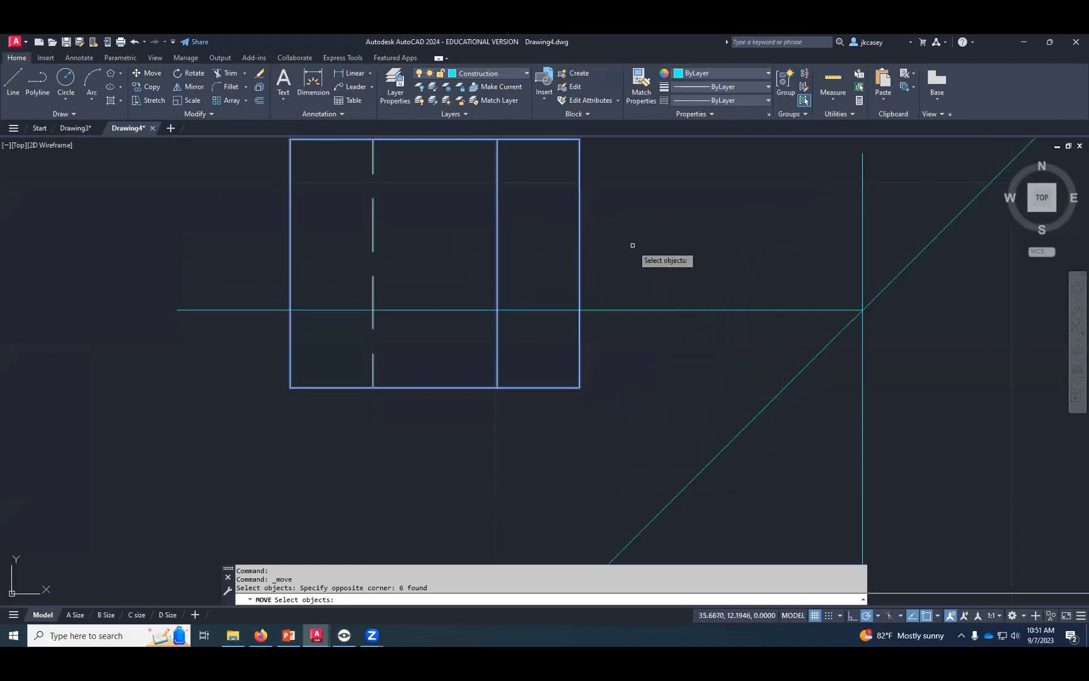
{"action": "middle_click_drag", "start_coordinate": [633, 245], "coordinate": [631, 259]}
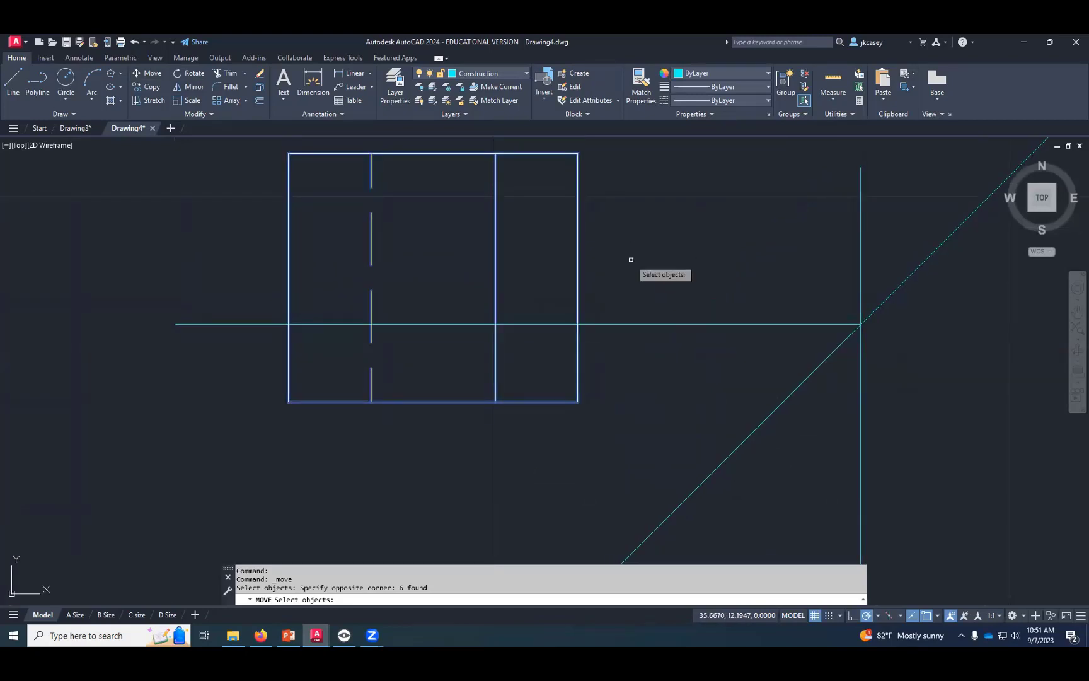
{"action": "key", "text": "Return"}
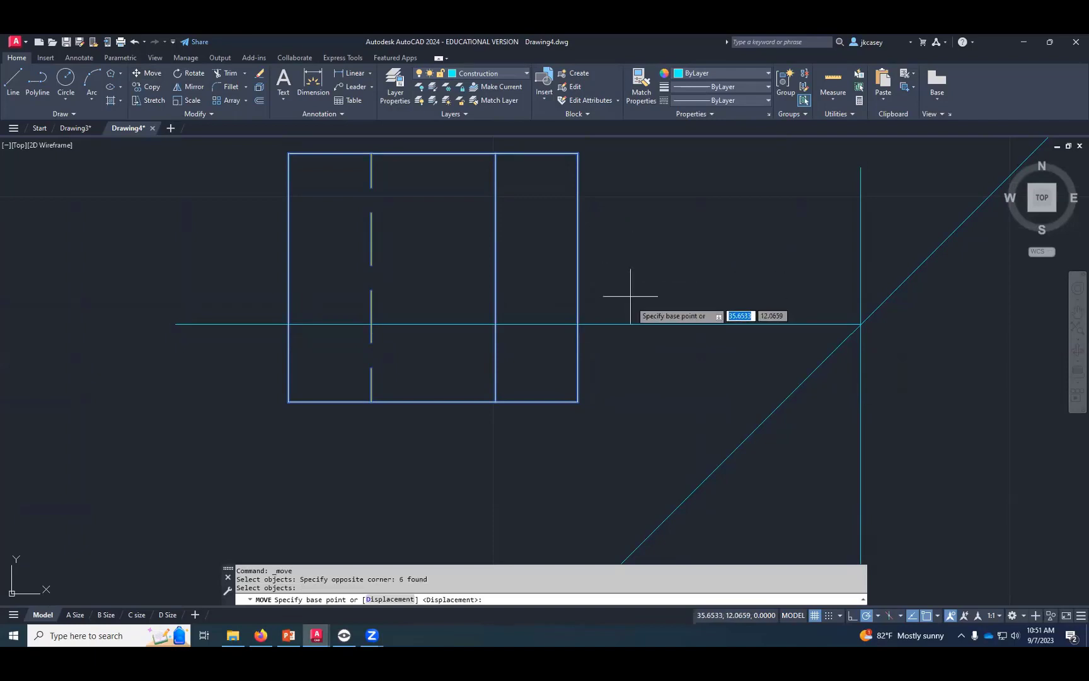
{"action": "left_click", "coordinate": [578, 402]}
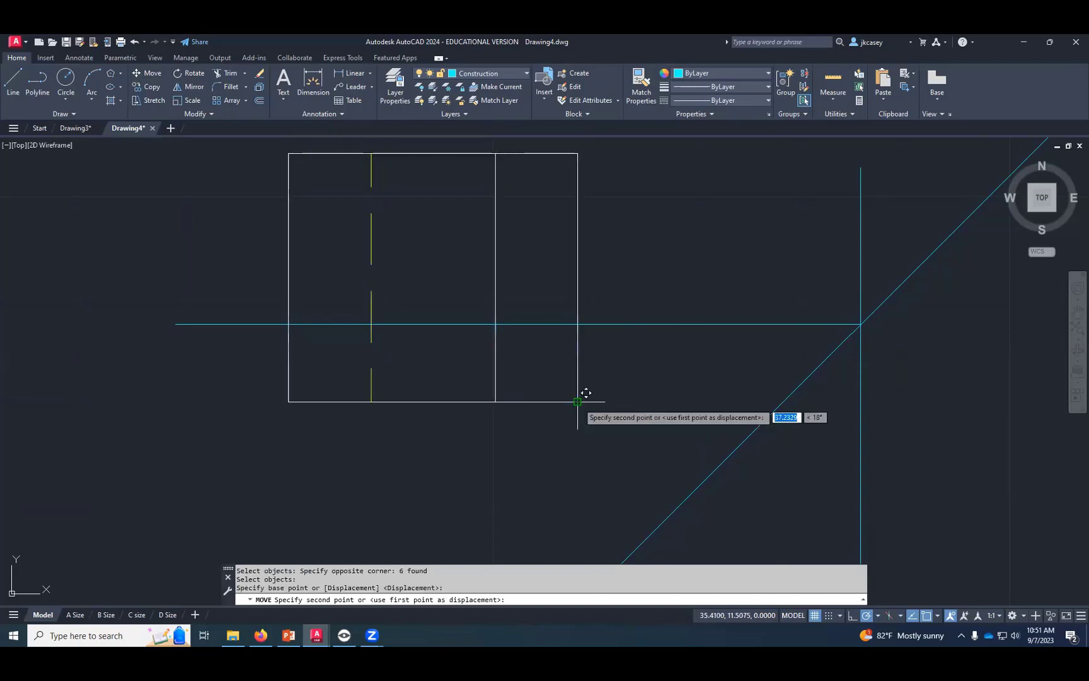
{"action": "left_click", "coordinate": [579, 324]}
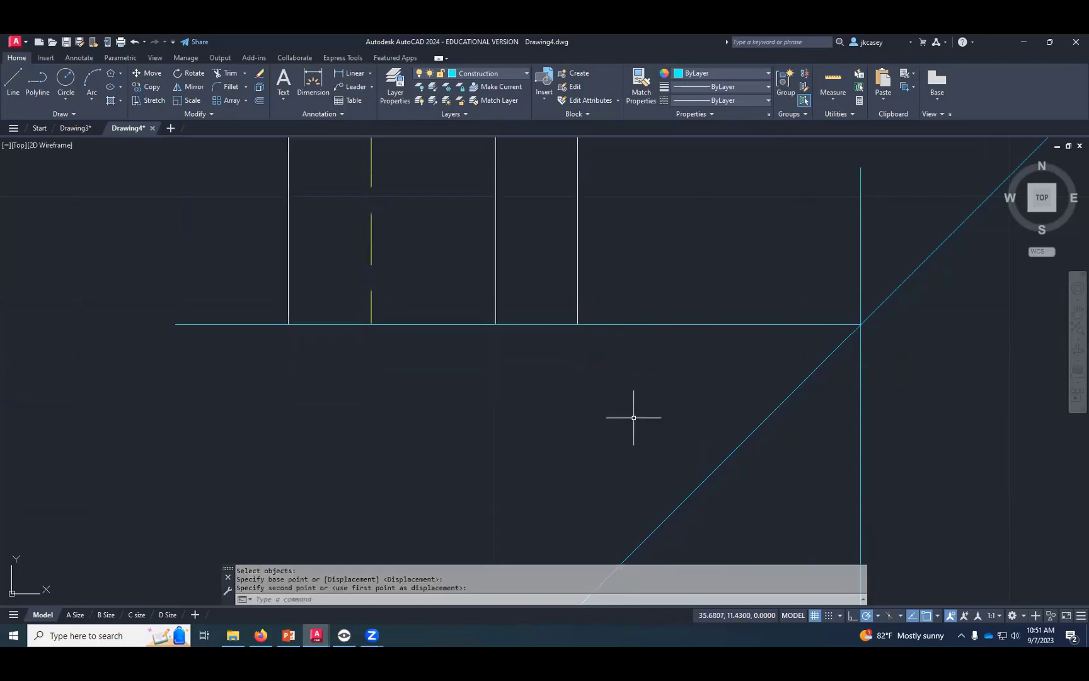
- Trim the part of the vertical construction line that extends above the 45-degree miter line
{"action": "scroll", "coordinate": [632, 418], "scroll_direction": "down", "scroll_amount": 3}
{"action": "scroll", "coordinate": [626, 435], "scroll_direction": "down", "scroll_amount": 2}
{"action": "middle_click_drag", "start_coordinate": [624, 435], "coordinate": [604, 389]}
{"action": "scroll", "coordinate": [603, 389], "scroll_direction": "up", "scroll_amount": 2}
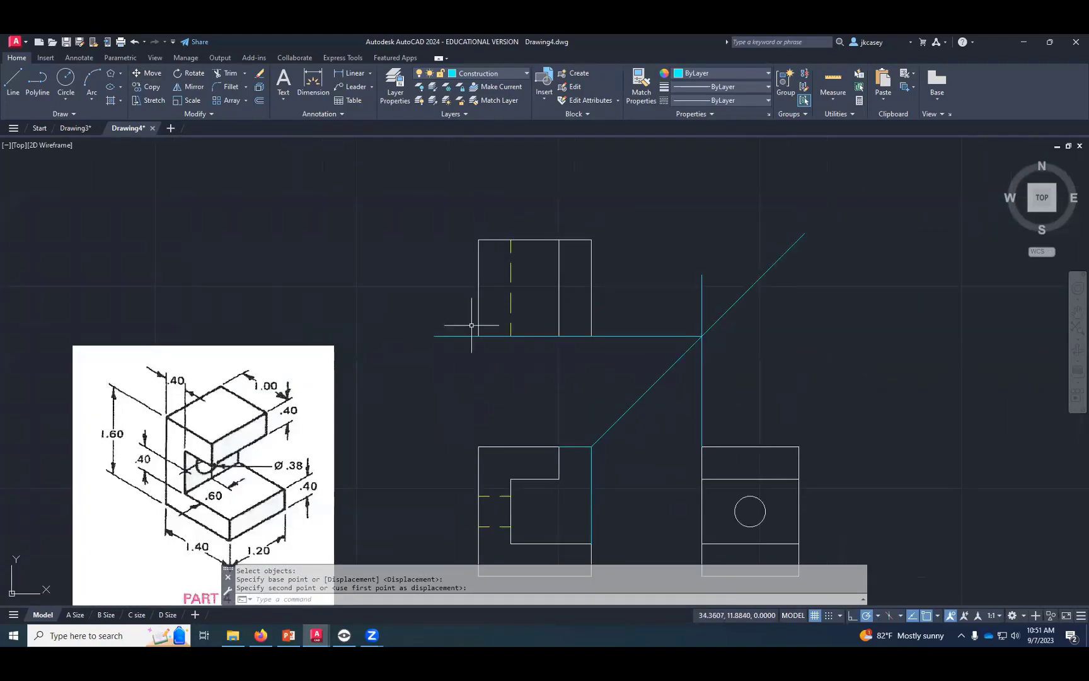
{"action": "left_click", "coordinate": [227, 74]}
{"action": "left_click", "coordinate": [703, 297]}
{"action": "key", "text": "Return"}
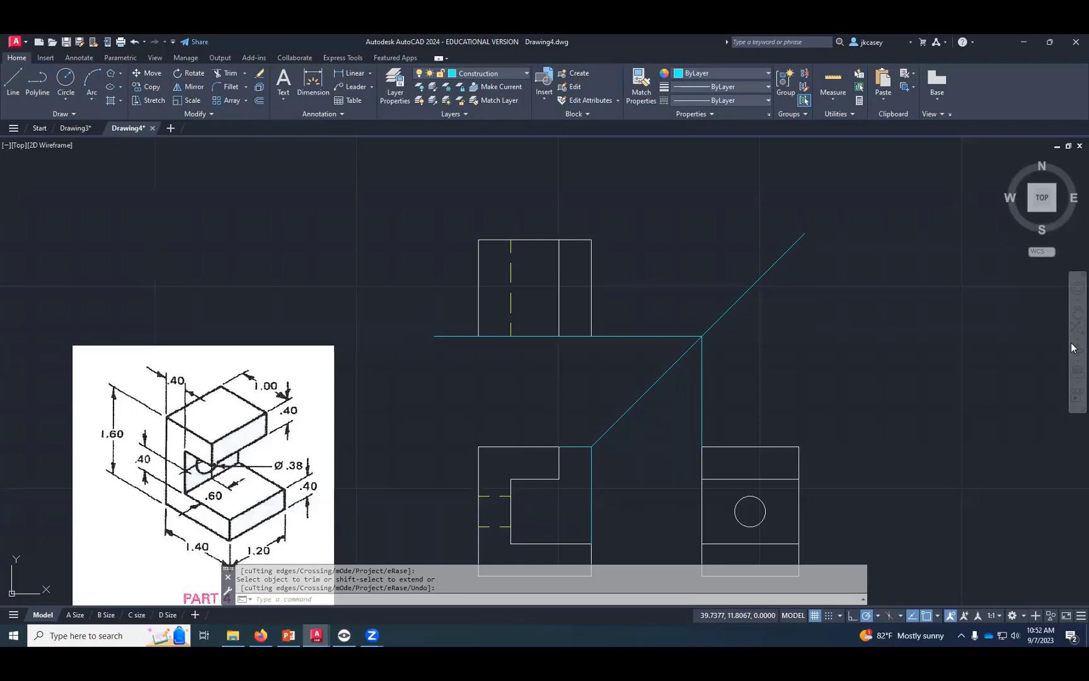
- Draw a construction line from the side-view circle's left quadrant up to the miter line, then left across and past the top view
{"action": "left_click", "coordinate": [13, 80]}
{"action": "left_click", "coordinate": [732, 511]}
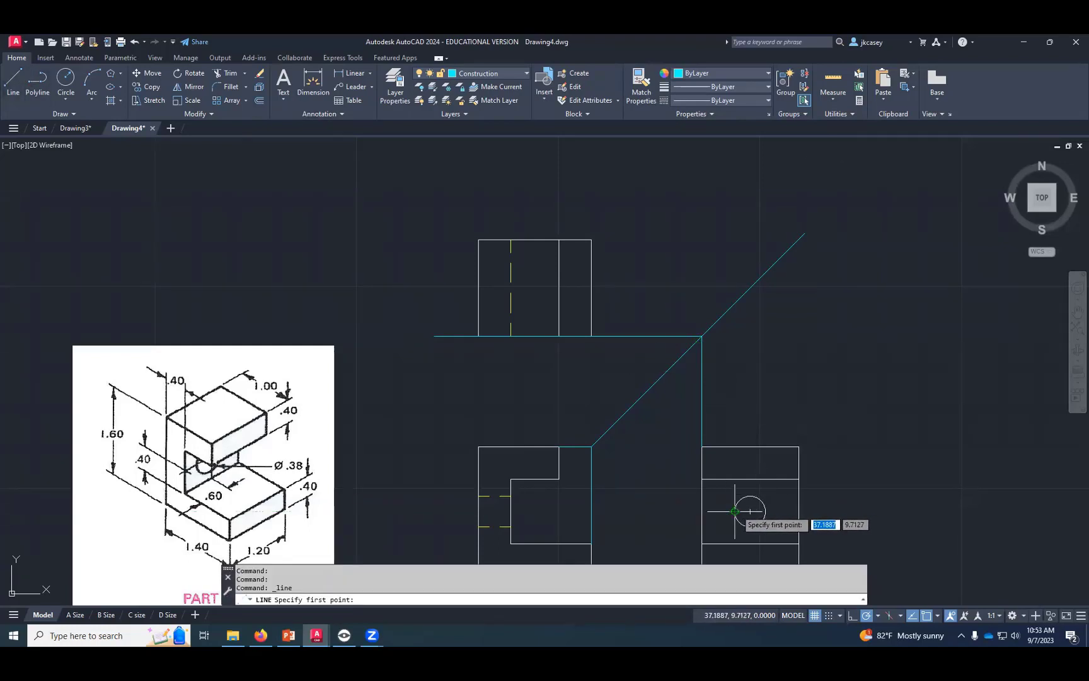
{"action": "left_click", "coordinate": [733, 304]}
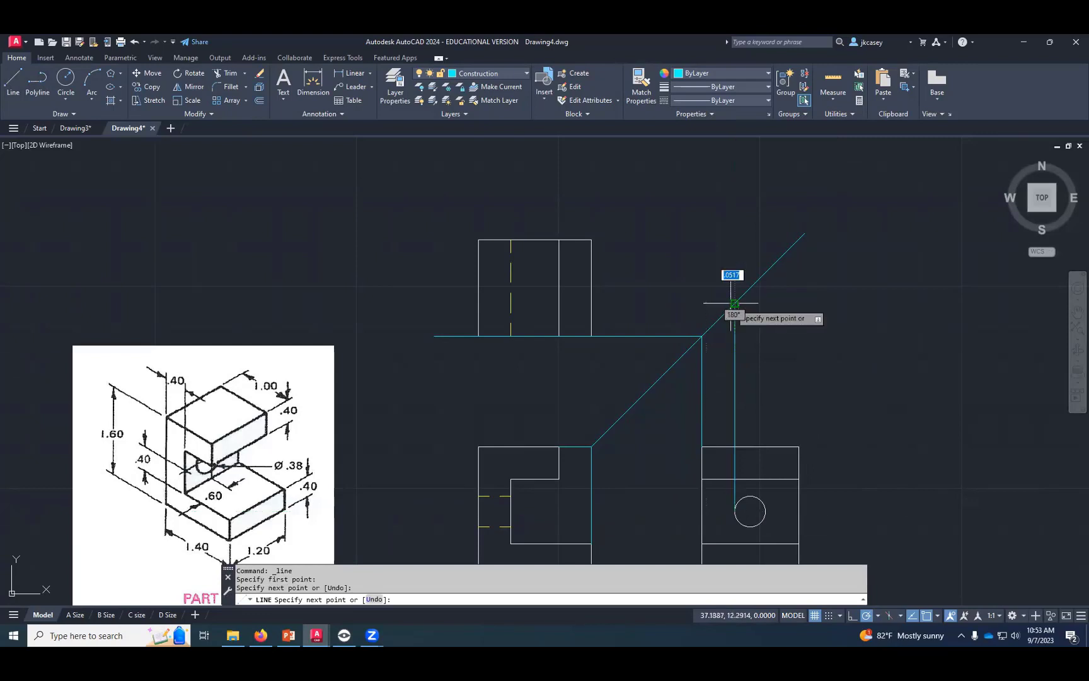
{"action": "left_click", "coordinate": [440, 304]}
{"action": "key", "text": "Return"}
{"action": "key", "text": "Return"}
- Draw a construction line from the side-view circle's right quadrant up to the miter line, then left across and past the top view
{"action": "left_click", "coordinate": [765, 512]}
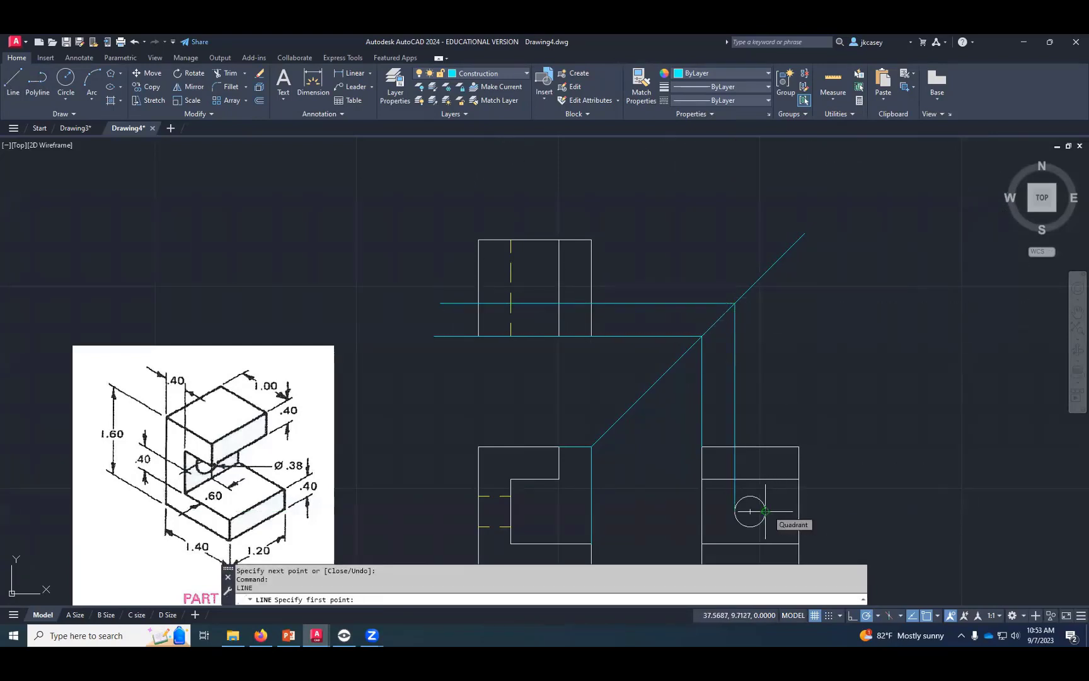
{"action": "left_click", "coordinate": [766, 273]}
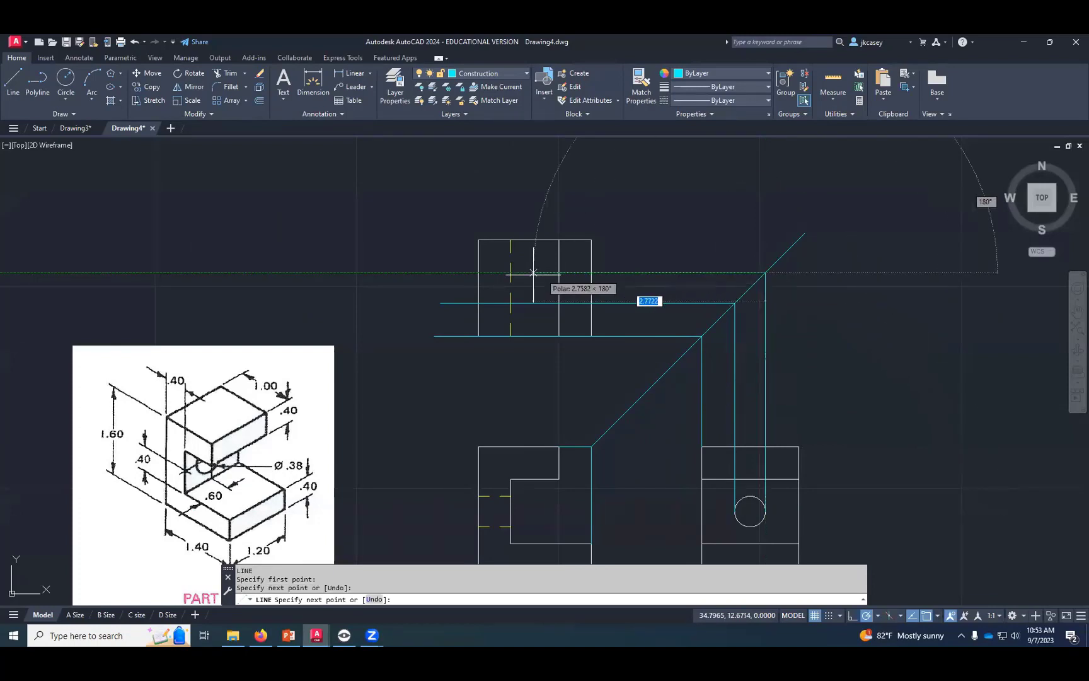
{"action": "left_click", "coordinate": [448, 272]}
{"action": "key", "text": "Return"}
{"action": "key", "text": "Return"}
- Draw a construction line from the side view's upper-right corner up to the miter line, then left to the top view's upper-right corner
{"action": "left_click", "coordinate": [799, 446]}
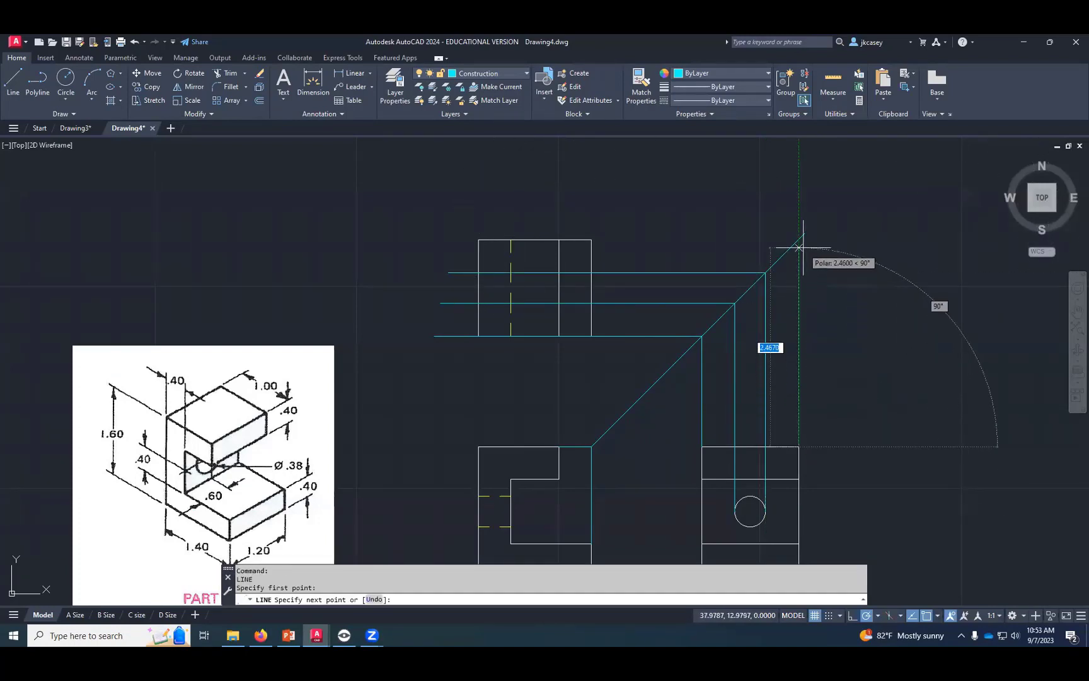
{"action": "left_click", "coordinate": [800, 239]}
{"action": "left_click", "coordinate": [592, 239]}
{"action": "key", "text": "Return"}
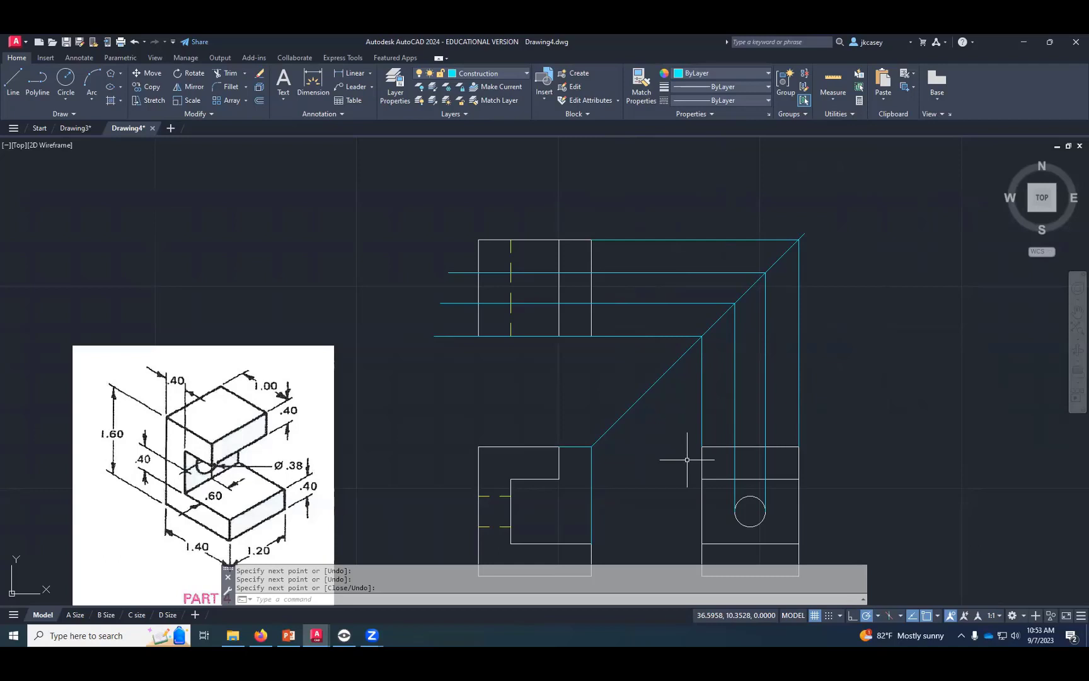
- Draw vertical construction lines from the front view's upper-left corner and the notch's inner upper corner to the top view's bottom edge
{"action": "key", "text": "Return"}
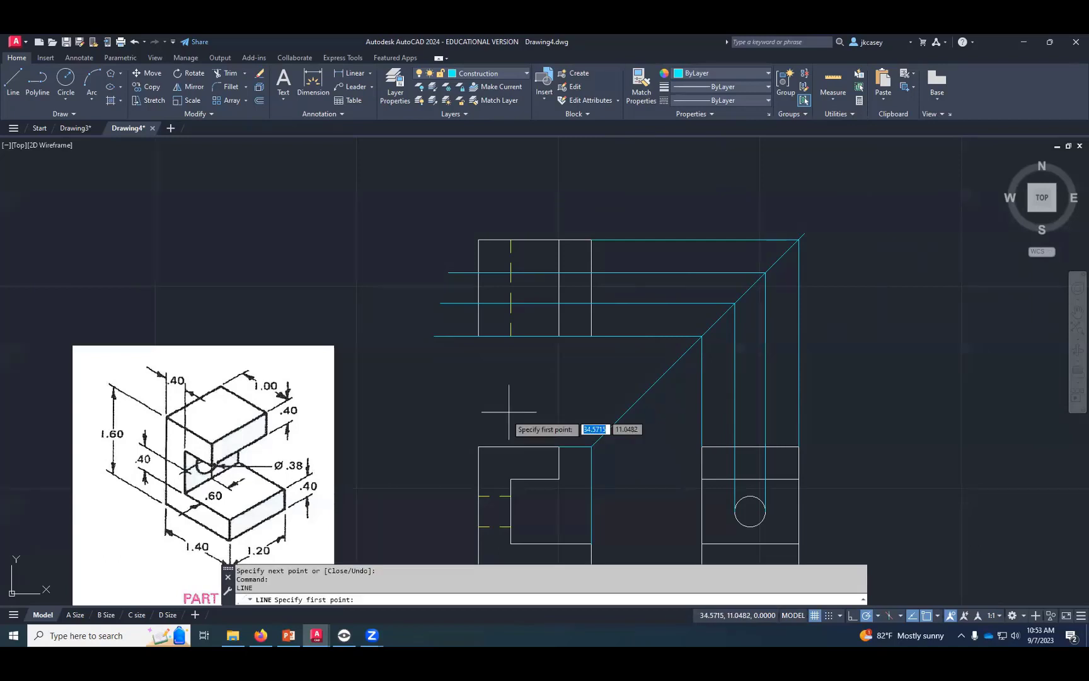
{"action": "left_click", "coordinate": [478, 446]}
{"action": "left_click", "coordinate": [478, 337]}
{"action": "key", "text": "Return"}
{"action": "key", "text": "Return"}
{"action": "left_click", "coordinate": [510, 479]}
{"action": "left_click", "coordinate": [511, 336]}
{"action": "key", "text": "Return"}
{"action": "key", "text": "Return"}
- Draw vertical construction lines up to the top view from the front view's upper-arm right corner and the miter line's starting corner
{"action": "left_click", "coordinate": [559, 447]}
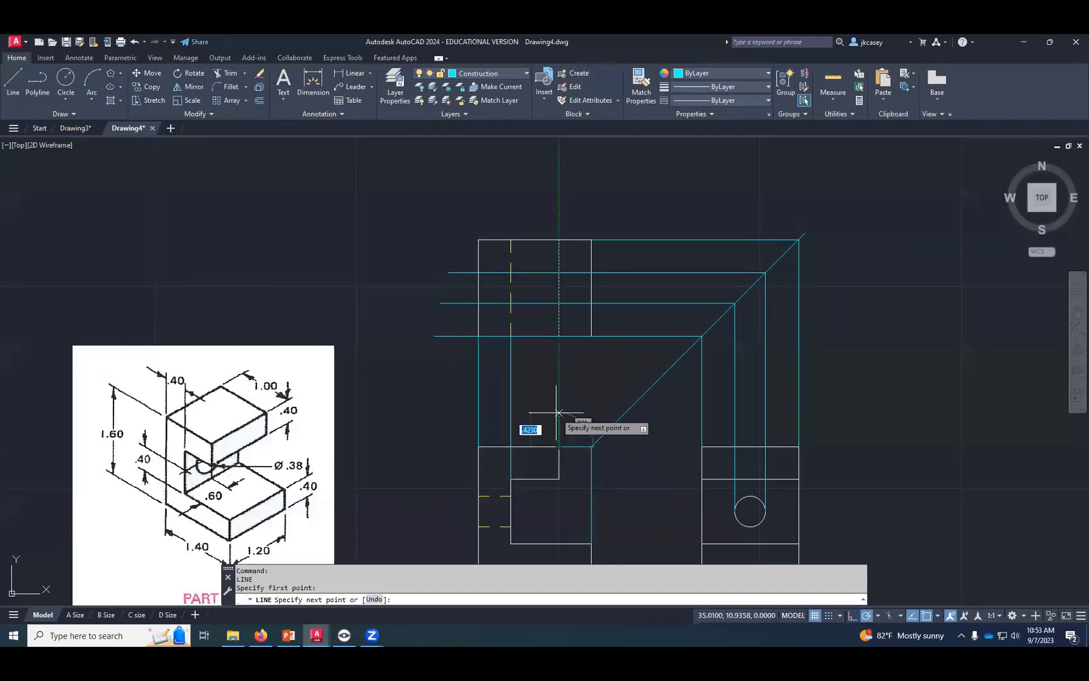
{"action": "left_click", "coordinate": [560, 345]}
{"action": "key", "text": "Return"}
{"action": "key", "text": "Return"}
{"action": "left_click", "coordinate": [591, 446]}
{"action": "left_click", "coordinate": [591, 239]}
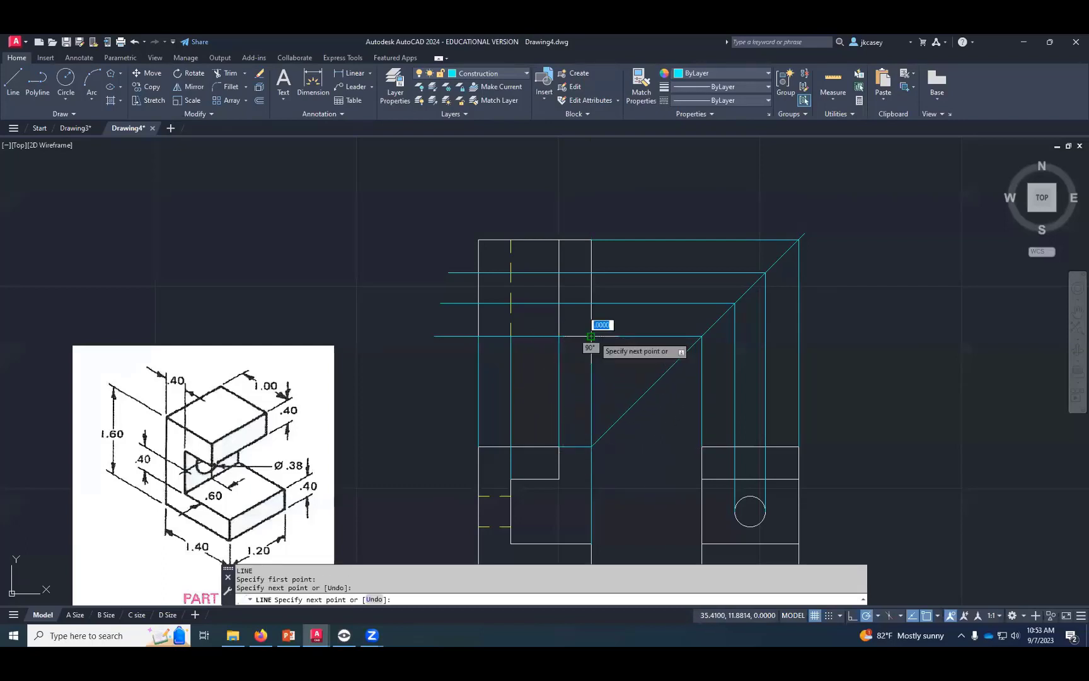
{"action": "key", "text": "Return"}
- Draw horizontal construction lines to the side view from the miter line's starting corner and the upper arm's lower-right corner
{"action": "key", "text": "Return"}
{"action": "left_click", "coordinate": [591, 446]}
{"action": "left_click", "coordinate": [702, 446]}
{"action": "key", "text": "Return"}
{"action": "key", "text": "Return"}
{"action": "left_click", "coordinate": [560, 479]}
{"action": "left_click", "coordinate": [702, 479]}
- Project the front view's two hidden hole lines with horizontal construction lines to the side-view circle's upper and lower edges
{"action": "key", "text": "Return"}
{"action": "key", "text": "Return"}
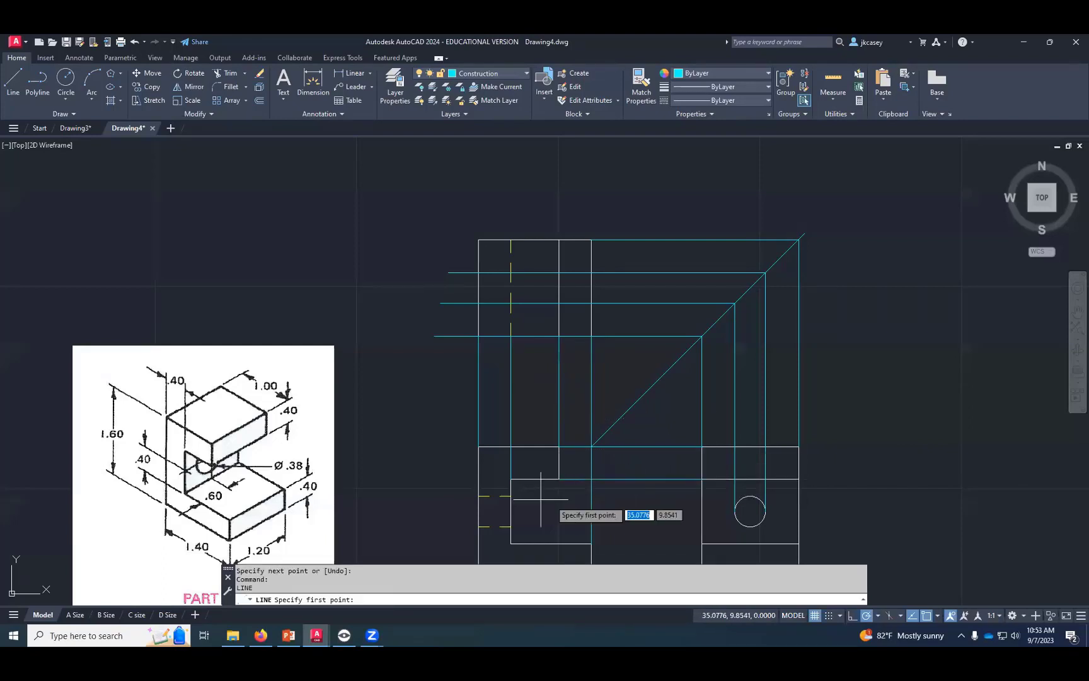
{"action": "left_click", "coordinate": [511, 496]}
{"action": "left_click", "coordinate": [734, 496]}
{"action": "key", "text": "Return"}
{"action": "key", "text": "Return"}
{"action": "left_click", "coordinate": [505, 526]}
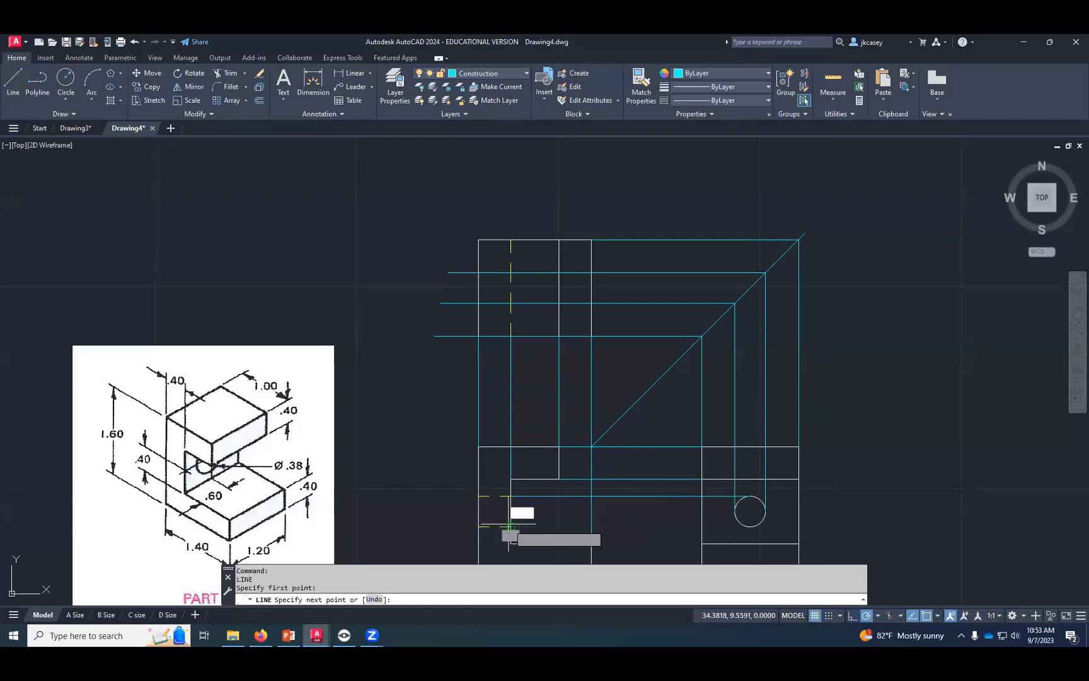
{"action": "left_click", "coordinate": [735, 526]}
{"action": "key", "text": "Return"}
{"action": "key", "text": "Return"}
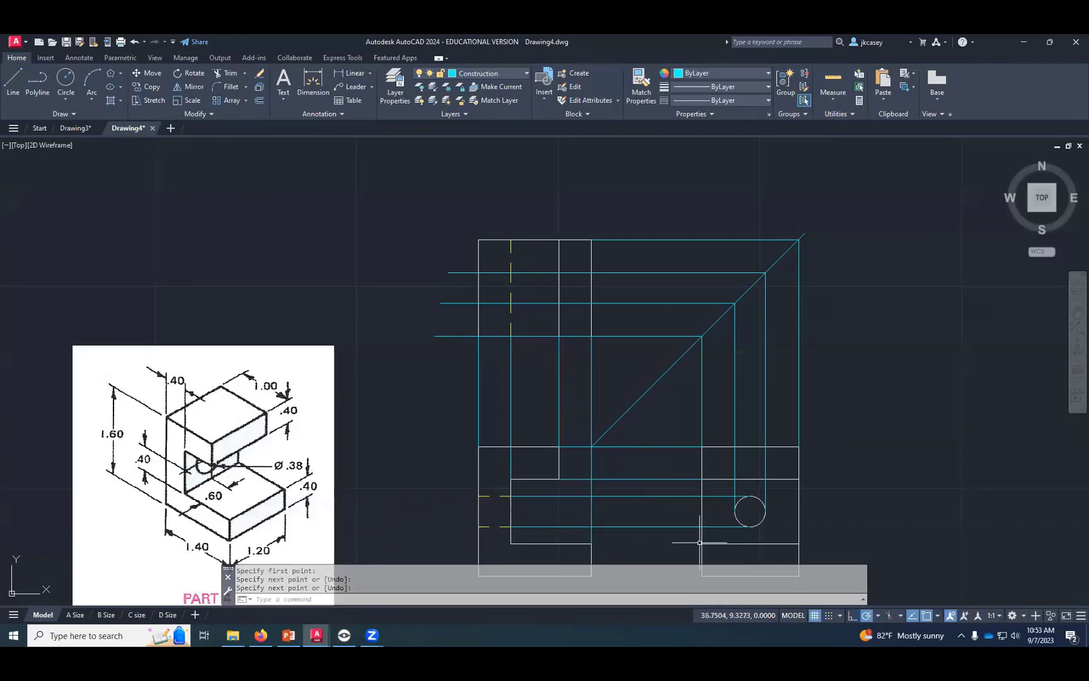
- Draw horizontal construction lines from the front view lower arm's upper-right and lower-right corners to the side view's left edge
{"action": "middle_click_drag", "start_coordinate": [664, 545], "coordinate": [648, 450]}
{"action": "left_click", "coordinate": [590, 450]}
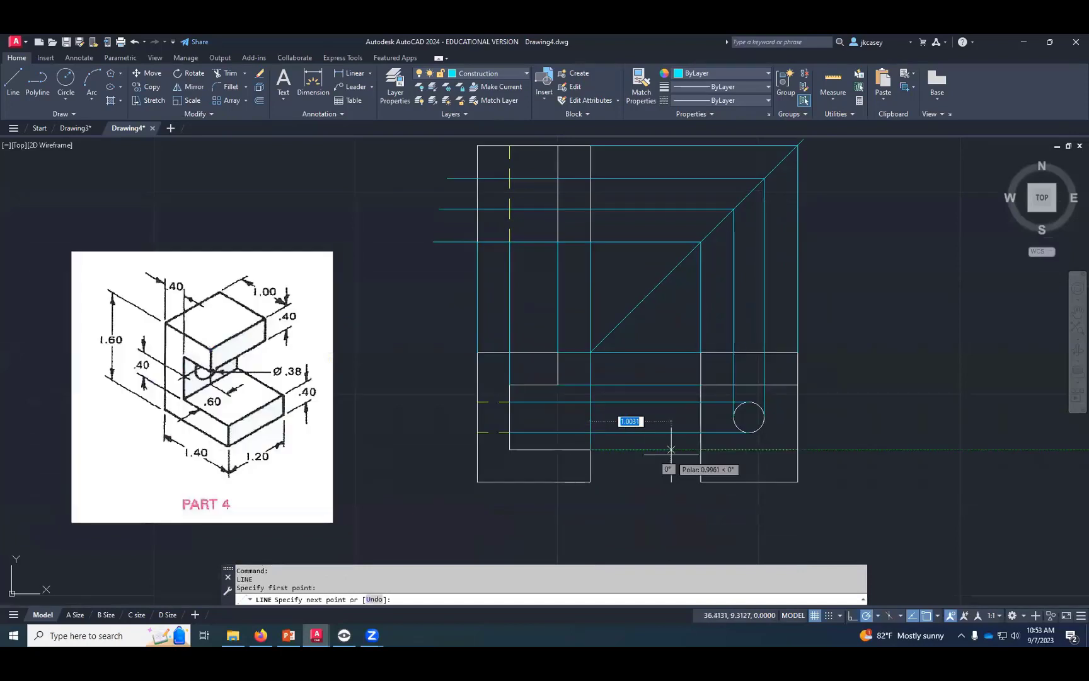
{"action": "left_click", "coordinate": [701, 451]}
{"action": "key", "text": "Return"}
{"action": "key", "text": "Return"}
{"action": "left_click", "coordinate": [591, 482]}
{"action": "left_click", "coordinate": [701, 481]}
{"action": "key", "text": "Return"}
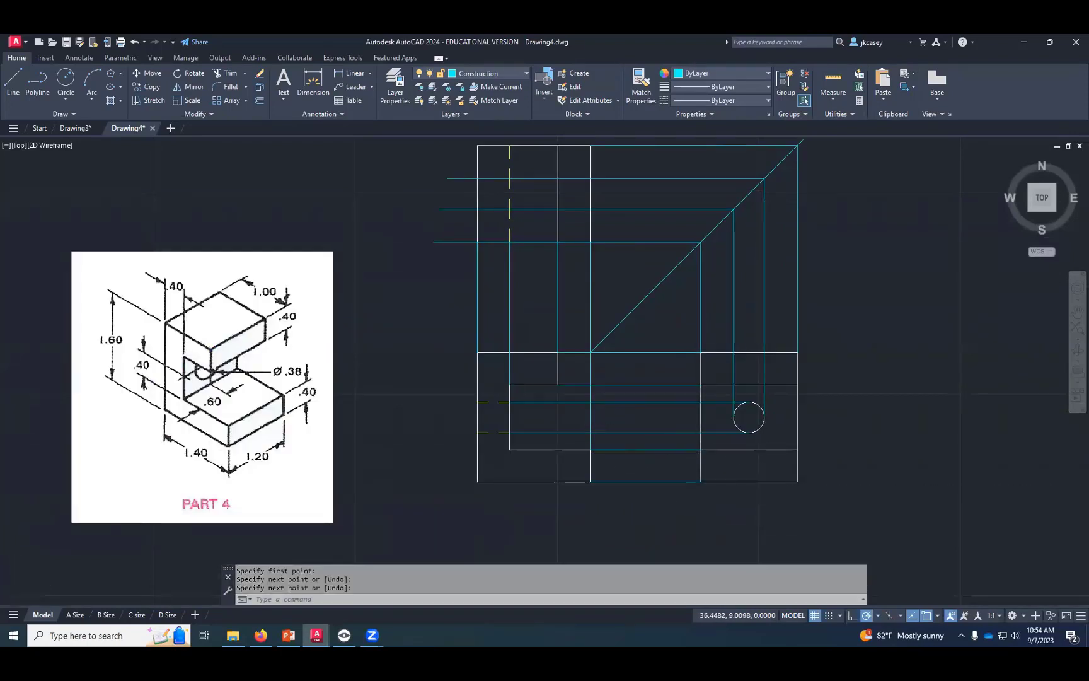
- Make HID the current layer and draw the hole's two hidden lines in the top view, from the dashed vertical to the left edge
{"action": "scroll", "coordinate": [614, 536], "scroll_direction": "down", "scroll_amount": 2}
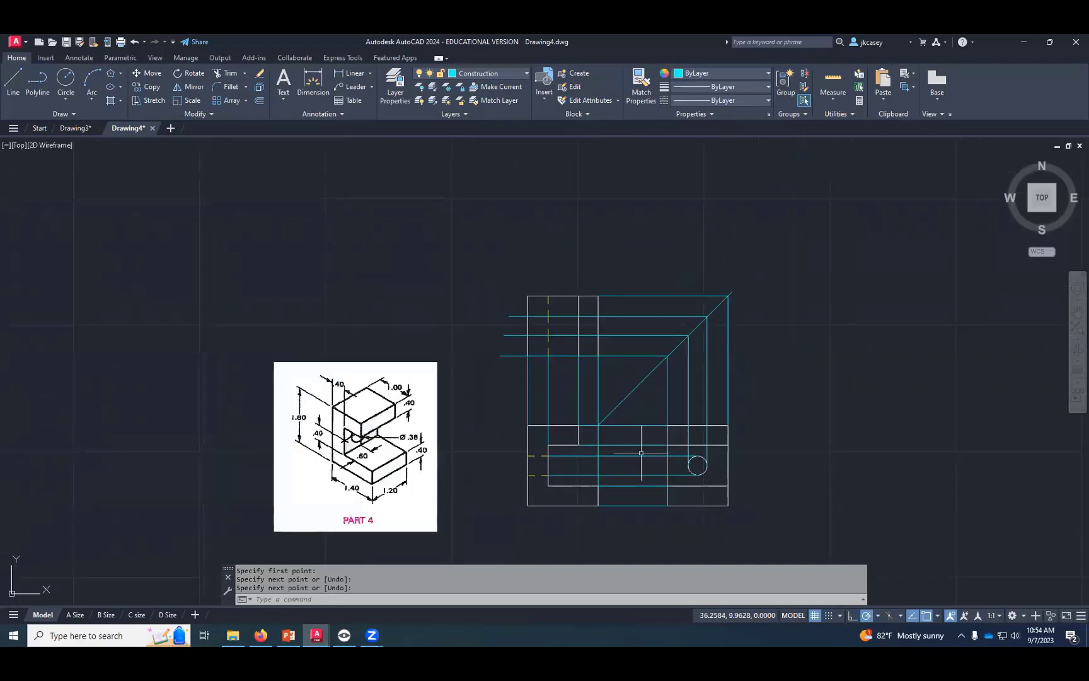
{"action": "left_click", "coordinate": [487, 73]}
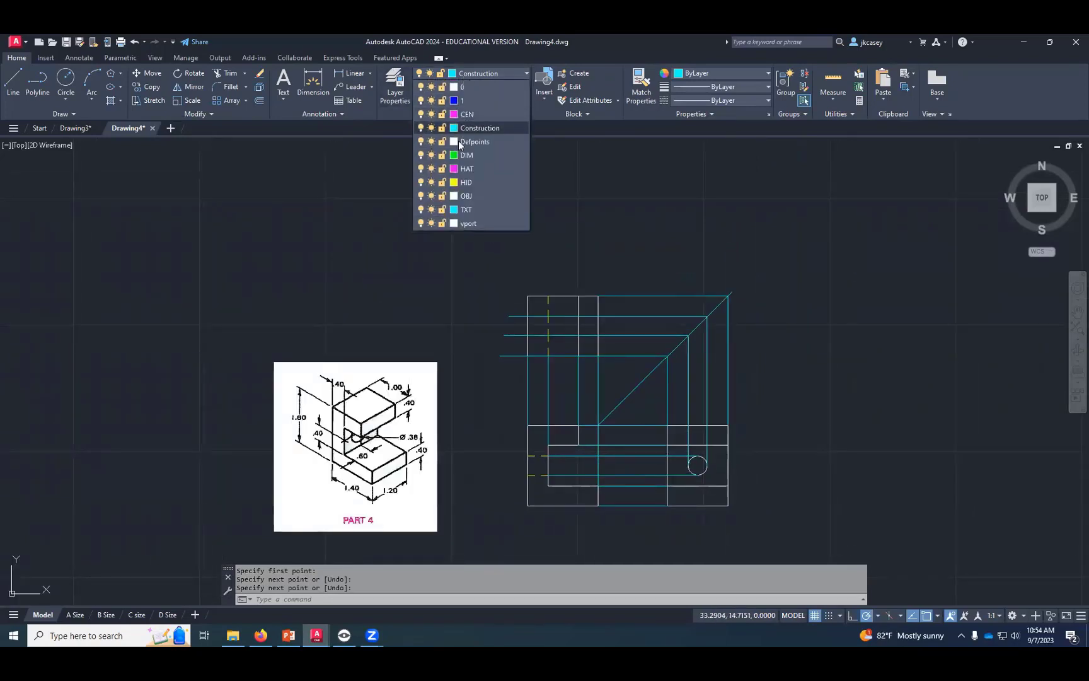
{"action": "left_click", "coordinate": [466, 182]}
{"action": "key", "text": "space"}
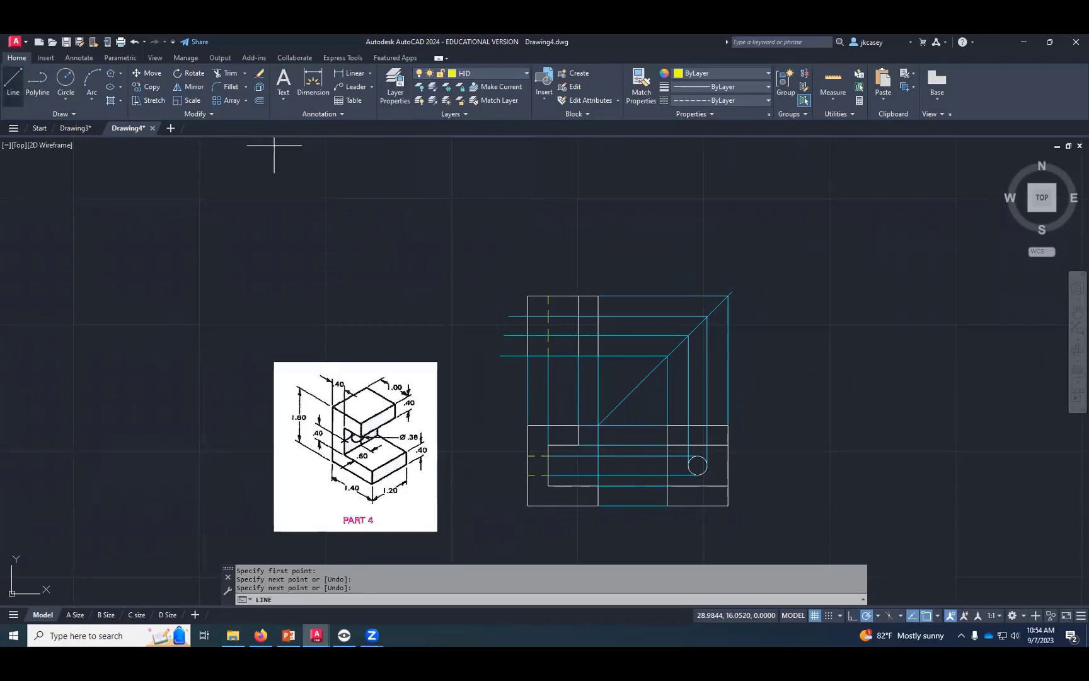
{"action": "left_click", "coordinate": [548, 317]}
{"action": "left_click", "coordinate": [528, 317]}
{"action": "key", "text": "space"}
{"action": "key", "text": "space"}
{"action": "left_click", "coordinate": [549, 335]}
{"action": "left_click", "coordinate": [548, 296]}
{"action": "key", "text": "space"}
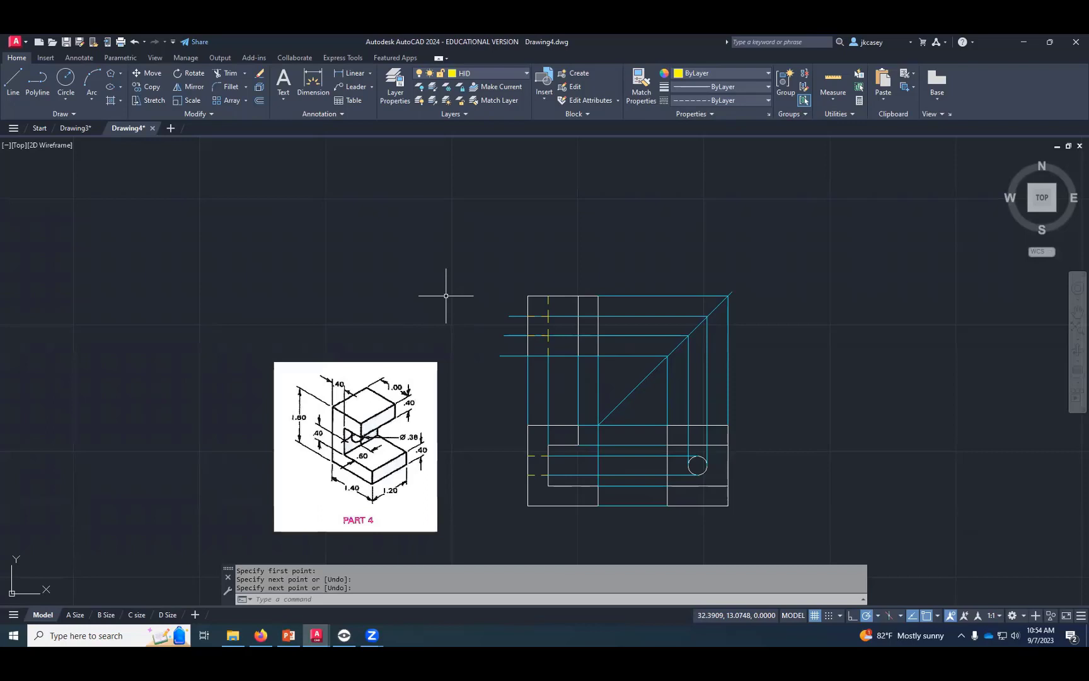
- Turn off the Construction layer
{"action": "left_click", "coordinate": [527, 72]}
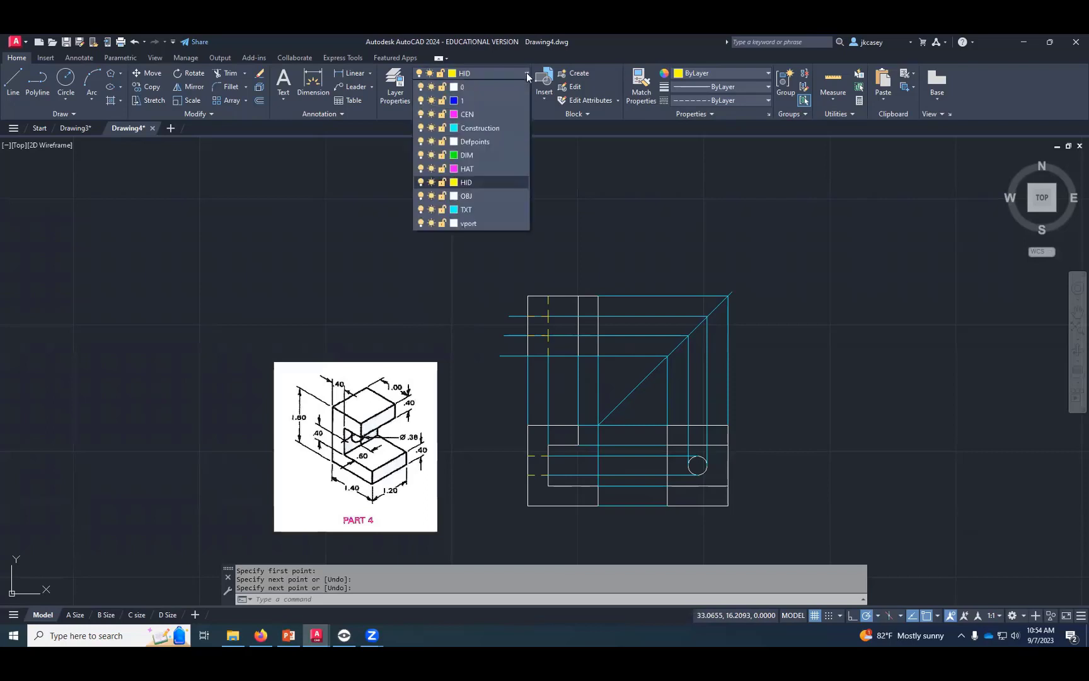
{"action": "left_click", "coordinate": [420, 128]}
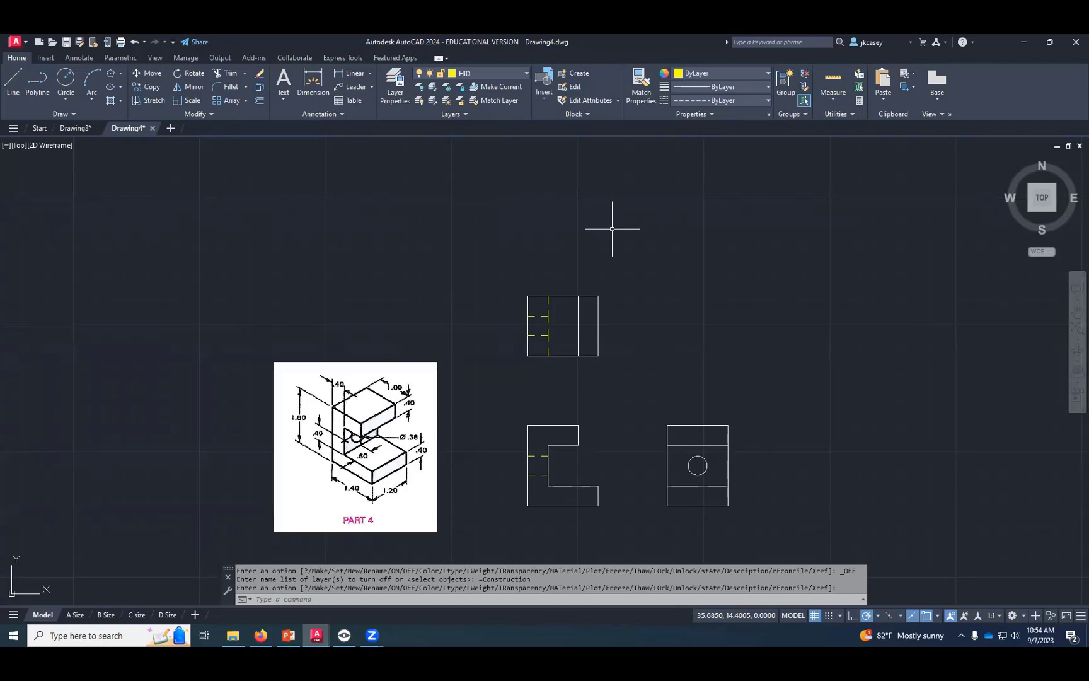
{"action": "scroll", "coordinate": [609, 228], "scroll_direction": "down", "scroll_amount": 2}
{"action": "middle_click_drag", "start_coordinate": [608, 233], "coordinate": [578, 458]}
{"action": "middle_click_drag", "start_coordinate": [583, 530], "coordinate": [578, 296]}
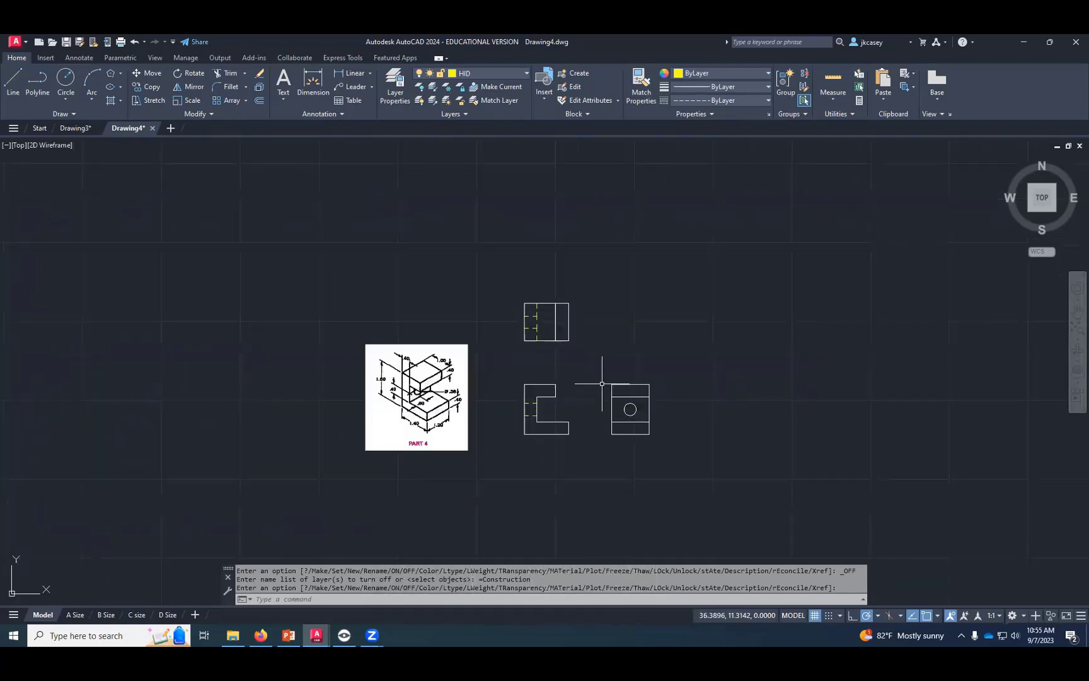
- Make CEN the current layer and add a center mark to the circle in the side view
{"action": "scroll", "coordinate": [605, 419], "scroll_direction": "up", "scroll_amount": 2}
{"action": "scroll", "coordinate": [587, 400], "scroll_direction": "up", "scroll_amount": 2}
{"action": "middle_click_drag", "start_coordinate": [583, 379], "coordinate": [583, 437]}
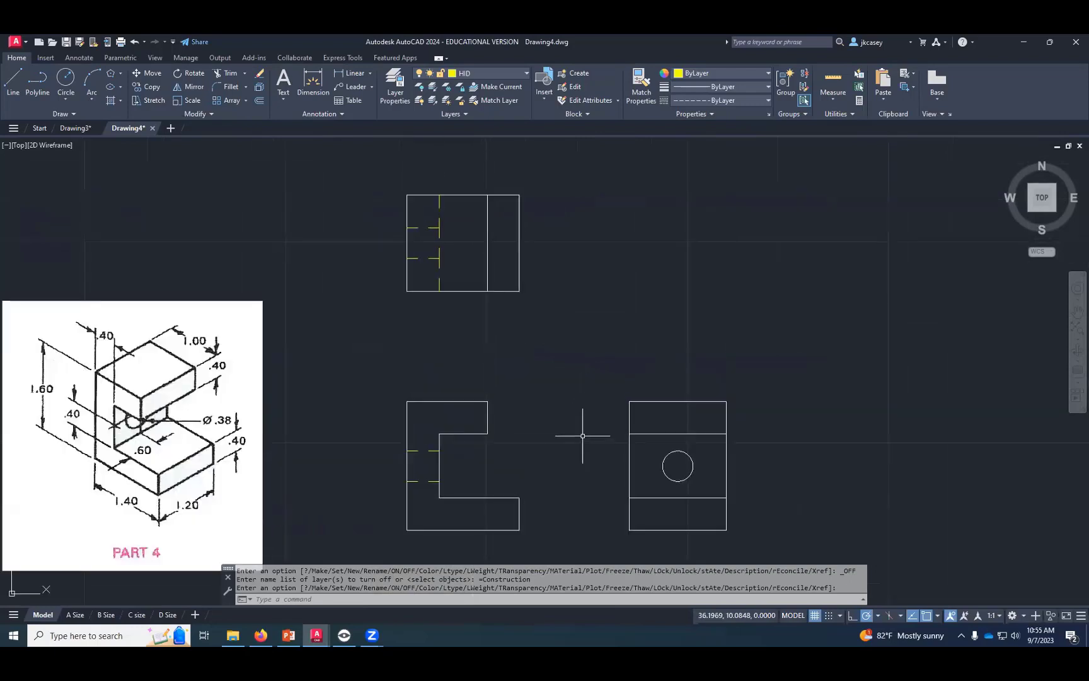
{"action": "left_click", "coordinate": [490, 72]}
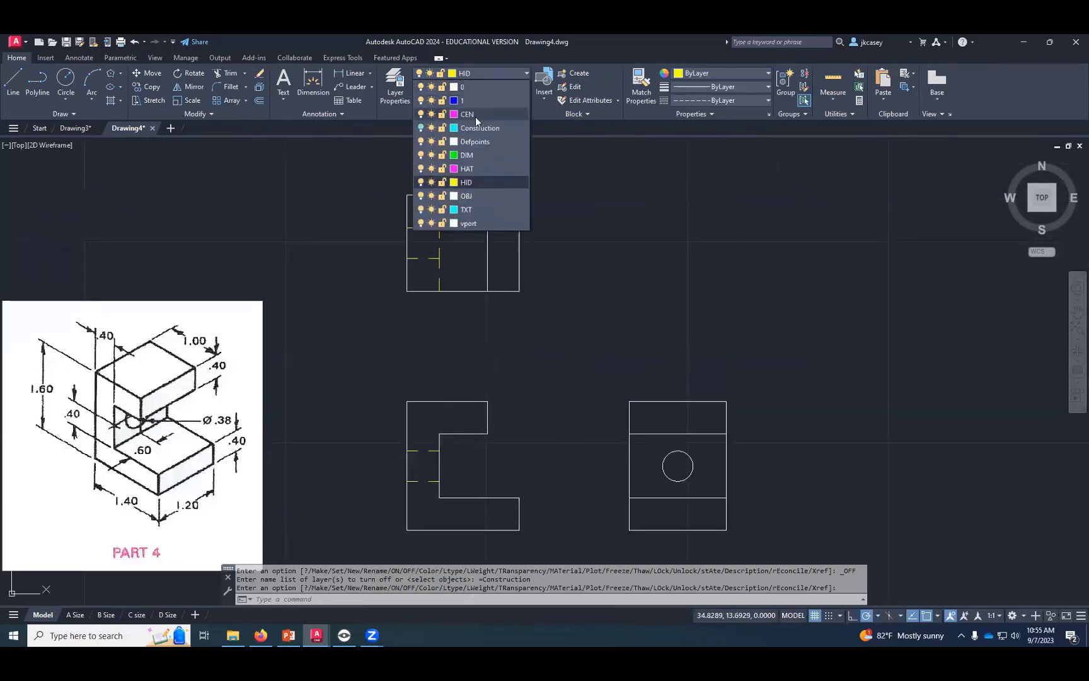
{"action": "left_click", "coordinate": [476, 116]}
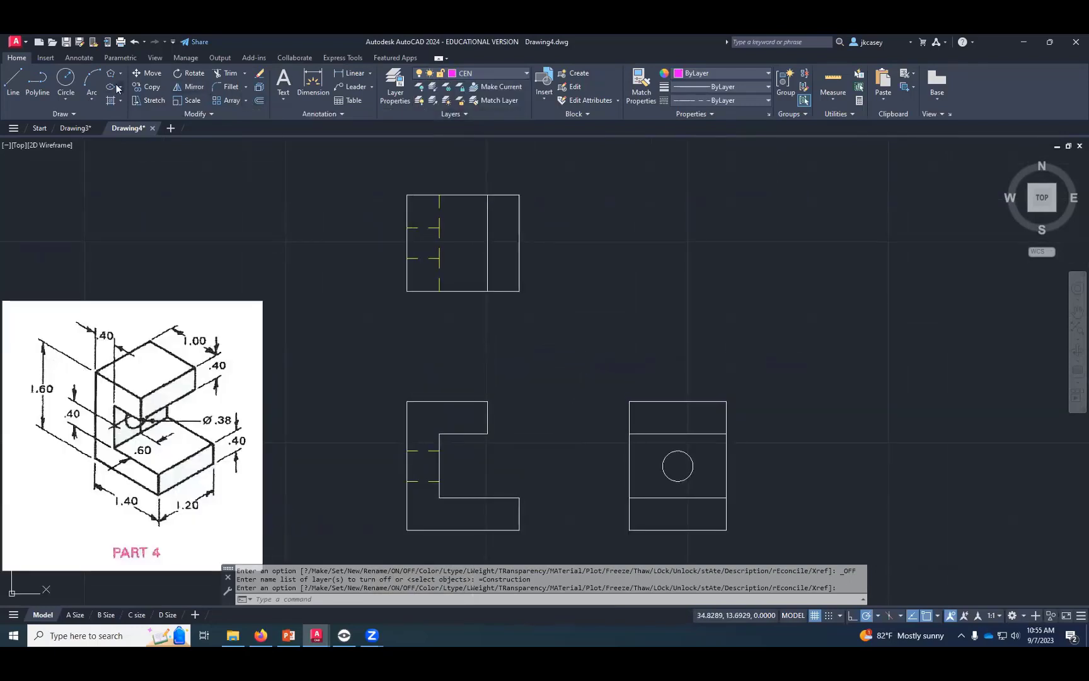
{"action": "left_click", "coordinate": [76, 58]}
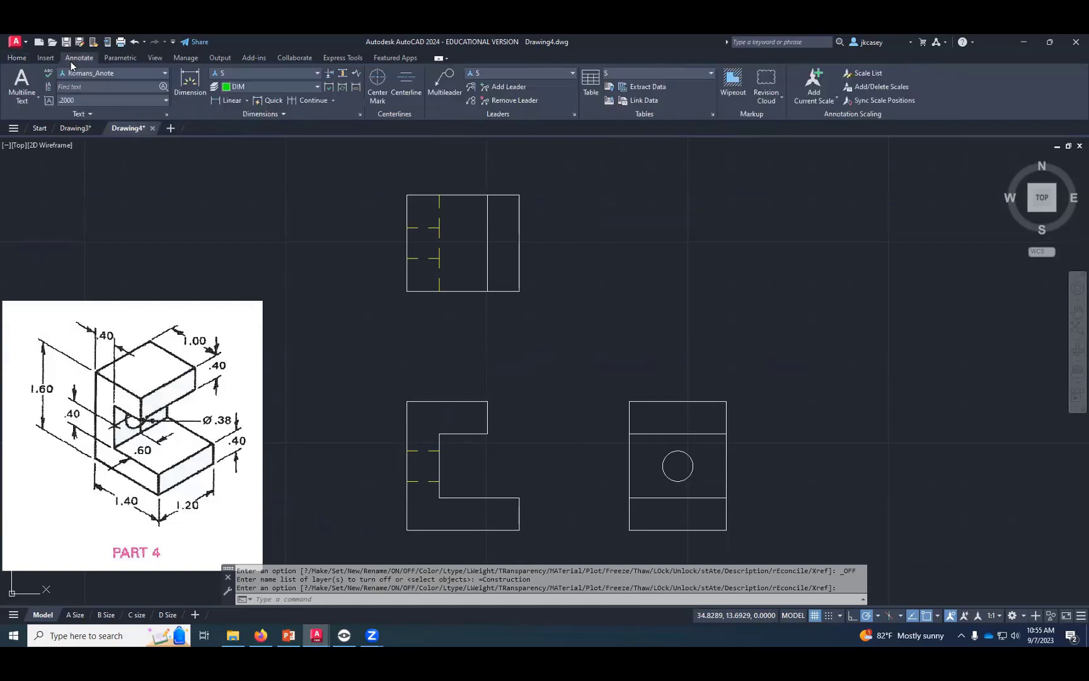
{"action": "left_click", "coordinate": [378, 82]}
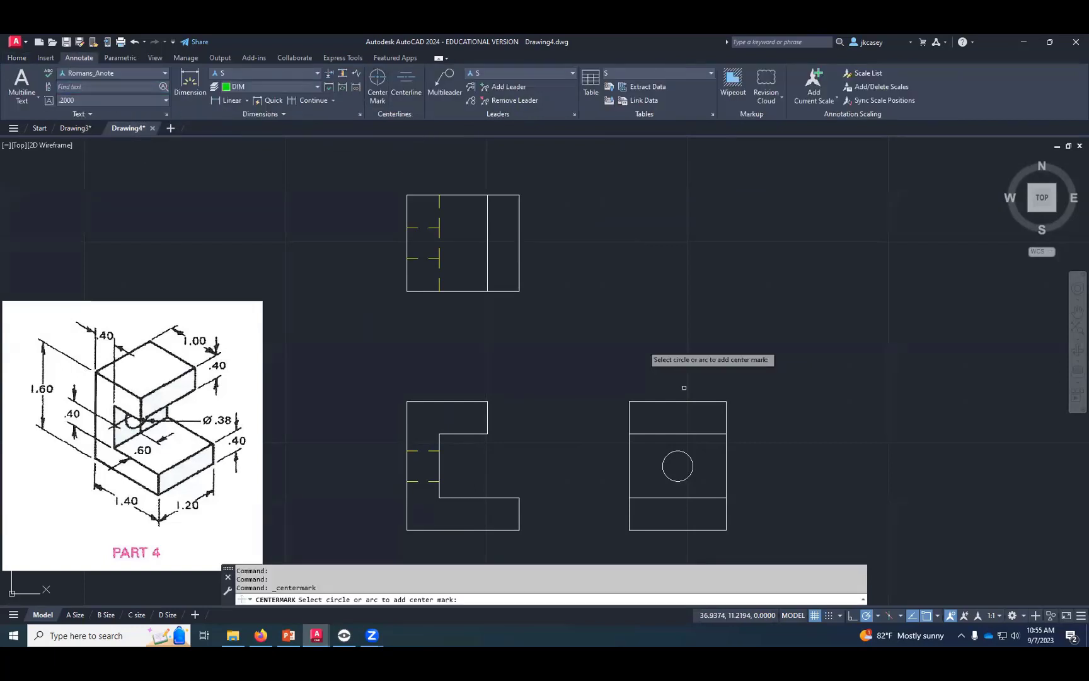
- Draw the hole's horizontal centerline in the front view, midway between the two hidden lines and extending slightly past both edges
{"action": "left_click", "coordinate": [691, 458]}
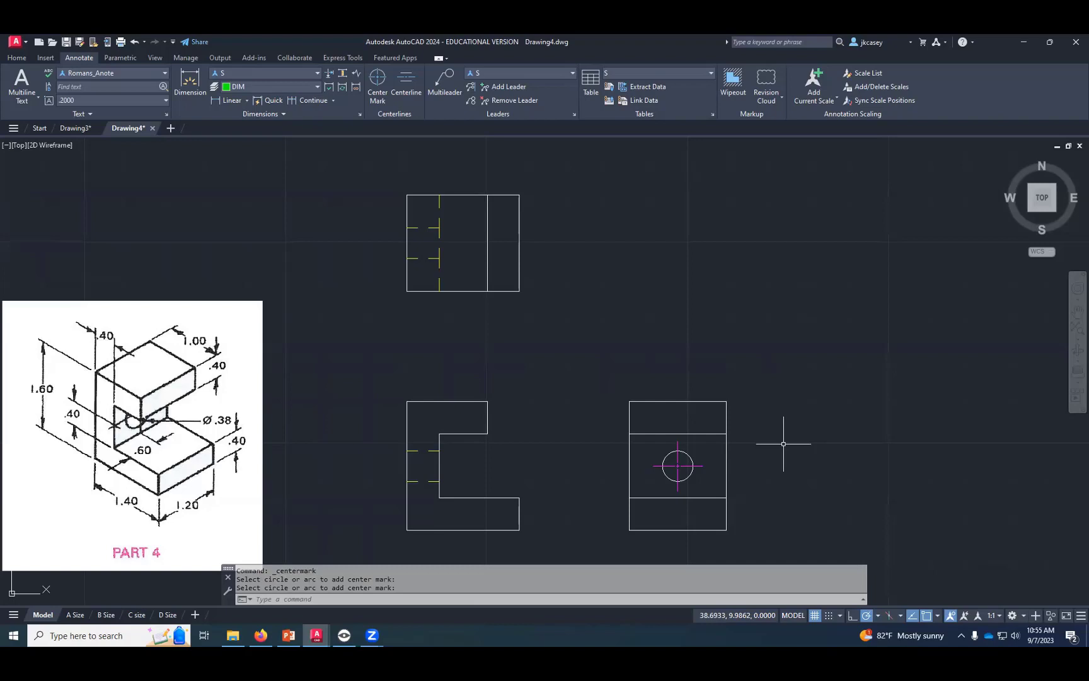
{"action": "middle_click_drag", "start_coordinate": [785, 442], "coordinate": [797, 432]}
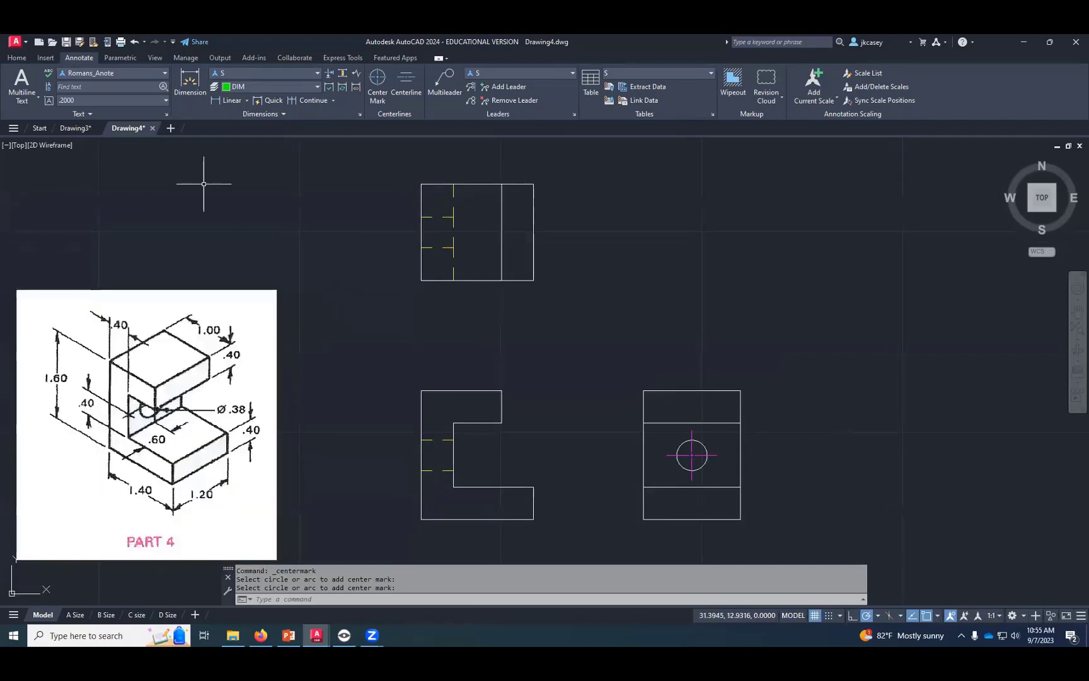
{"action": "left_click", "coordinate": [23, 61]}
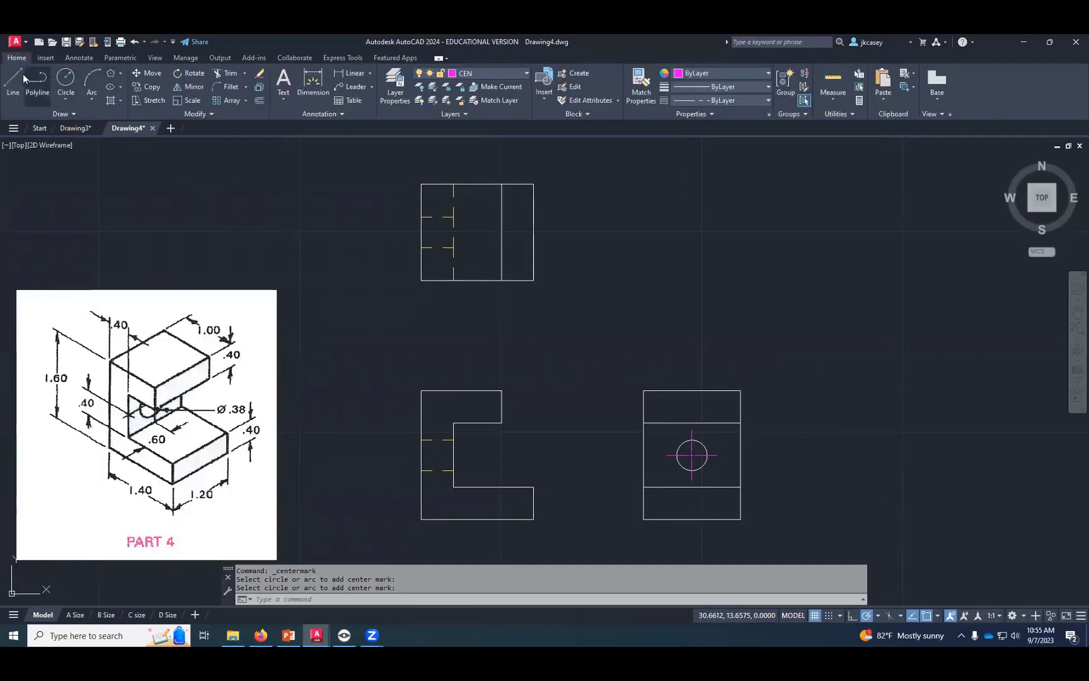
{"action": "left_click", "coordinate": [14, 80]}
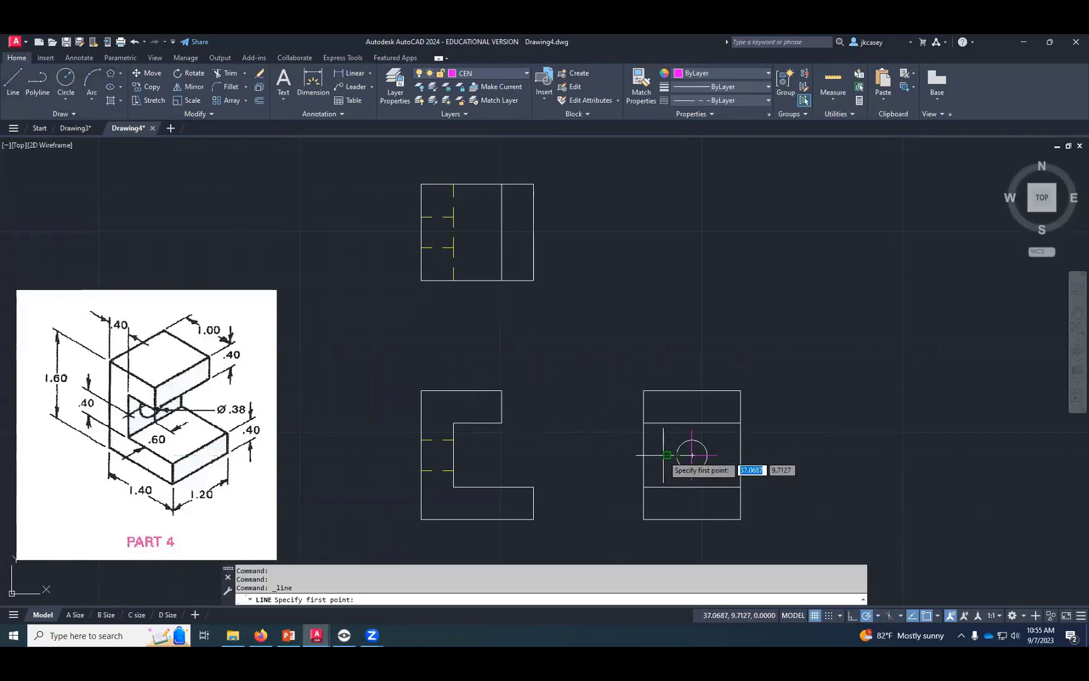
{"action": "left_click", "coordinate": [464, 455]}
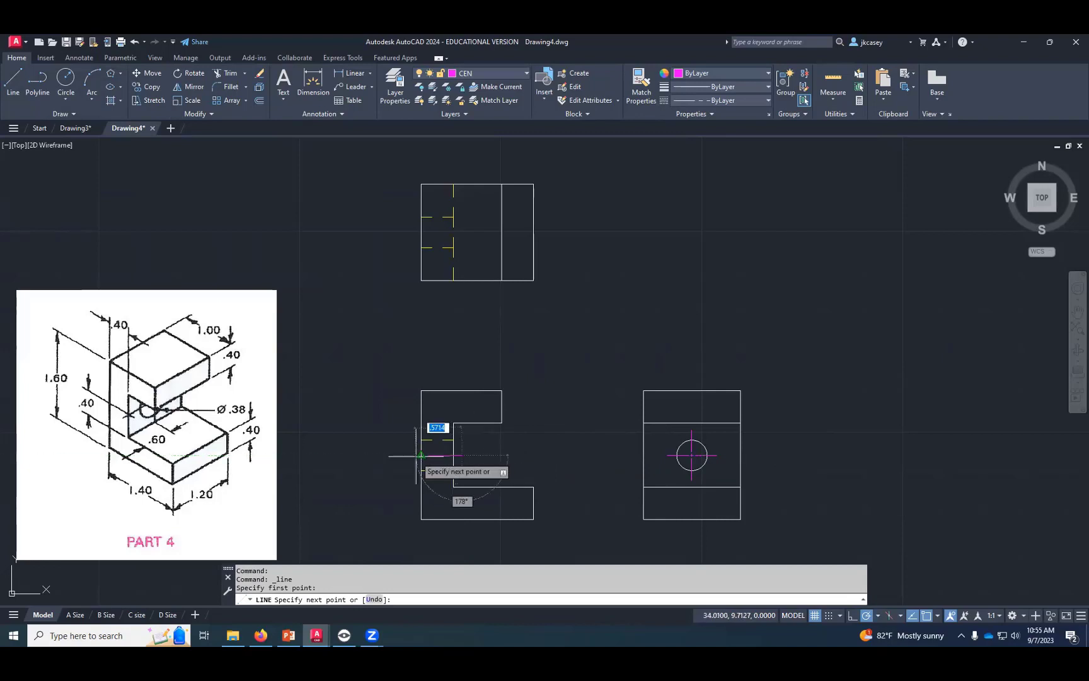
{"action": "left_click", "coordinate": [414, 454]}
{"action": "key", "text": "Return"}
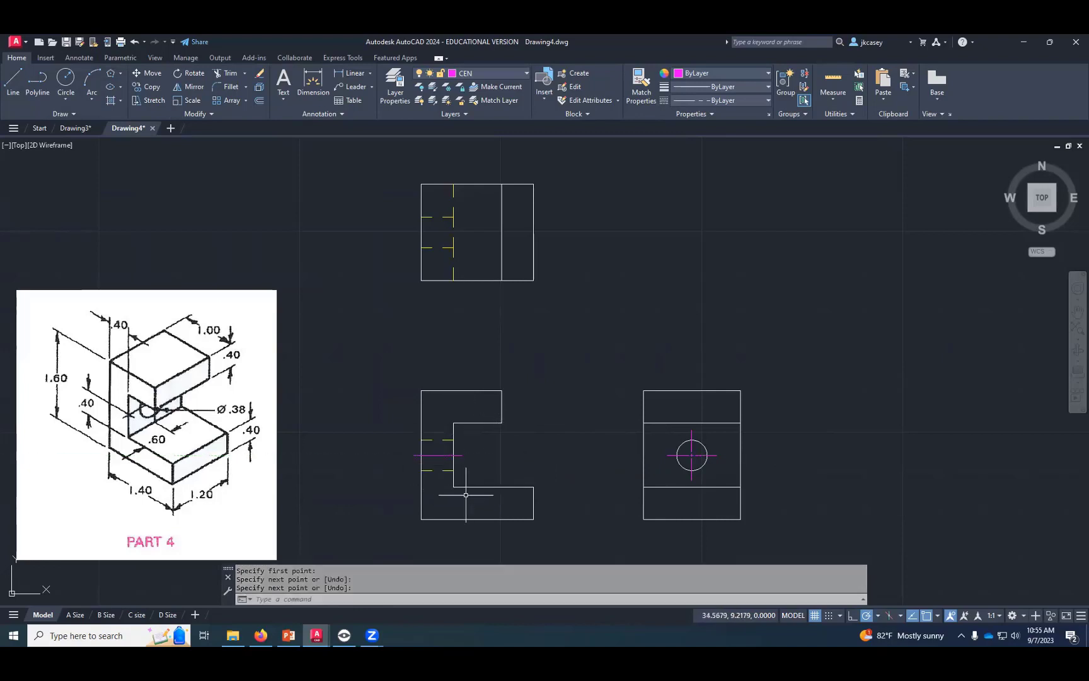
- Copy the front view's hole centerline into the top view, midway between the hole's two hidden lines
{"action": "scroll", "coordinate": [453, 488], "scroll_direction": "up", "scroll_amount": 2}
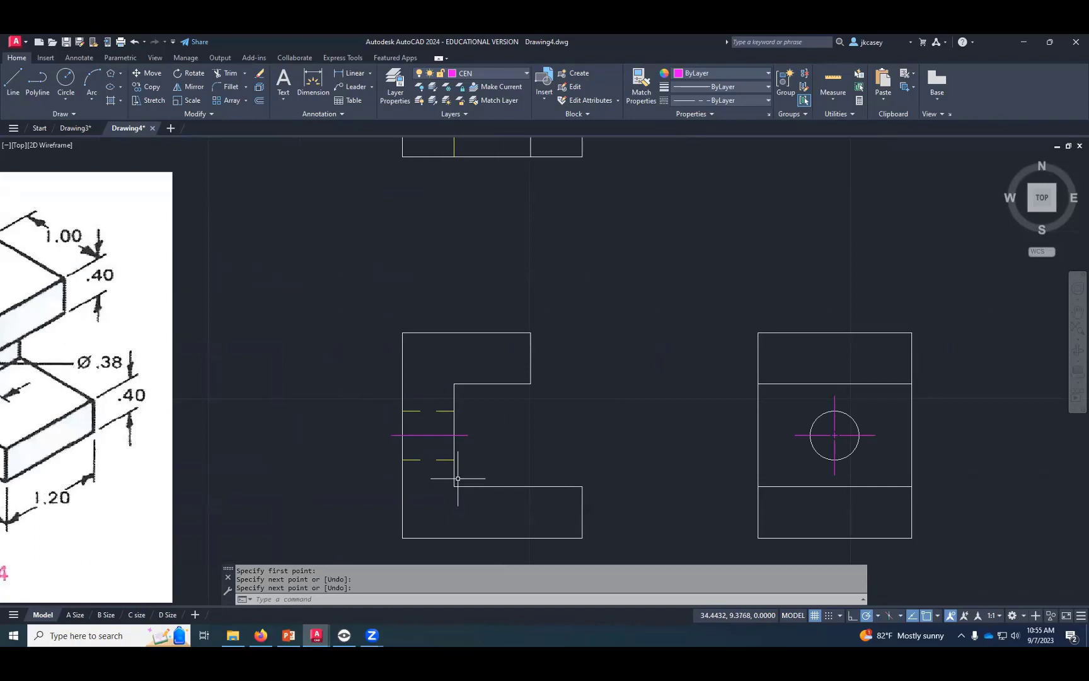
{"action": "mouse_move", "coordinate": [447, 413]}
{"action": "middle_mouse_down"}
{"action": "mouse_move", "coordinate": [449, 457]}
{"action": "mouse_move", "coordinate": [462, 472]}
{"action": "mouse_move", "coordinate": [464, 451]}
{"action": "middle_mouse_up"}
{"action": "left_click", "coordinate": [153, 88]}
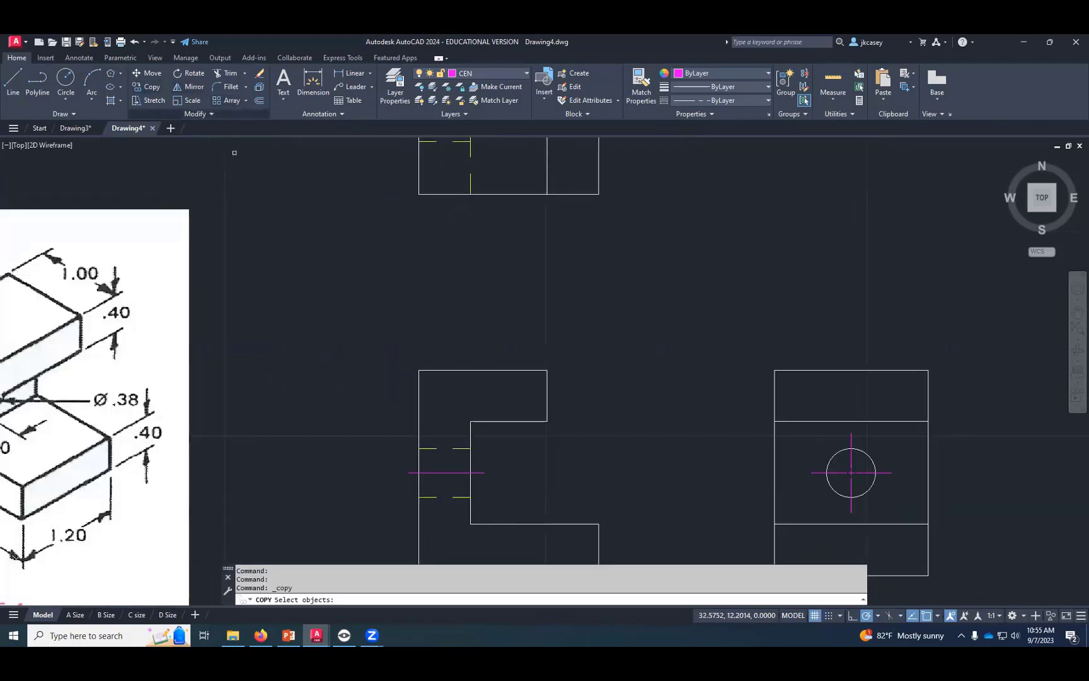
{"action": "left_click", "coordinate": [457, 473]}
{"action": "key", "text": "Return"}
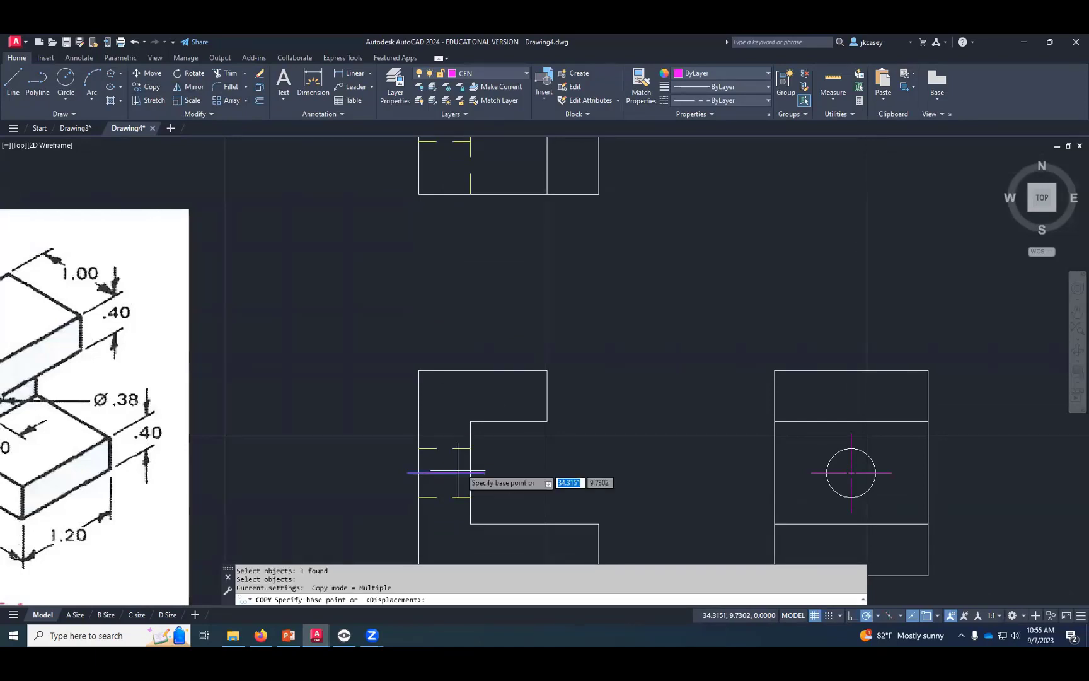
{"action": "left_click", "coordinate": [471, 449]}
{"action": "scroll", "coordinate": [479, 409], "scroll_direction": "down", "scroll_amount": 2}
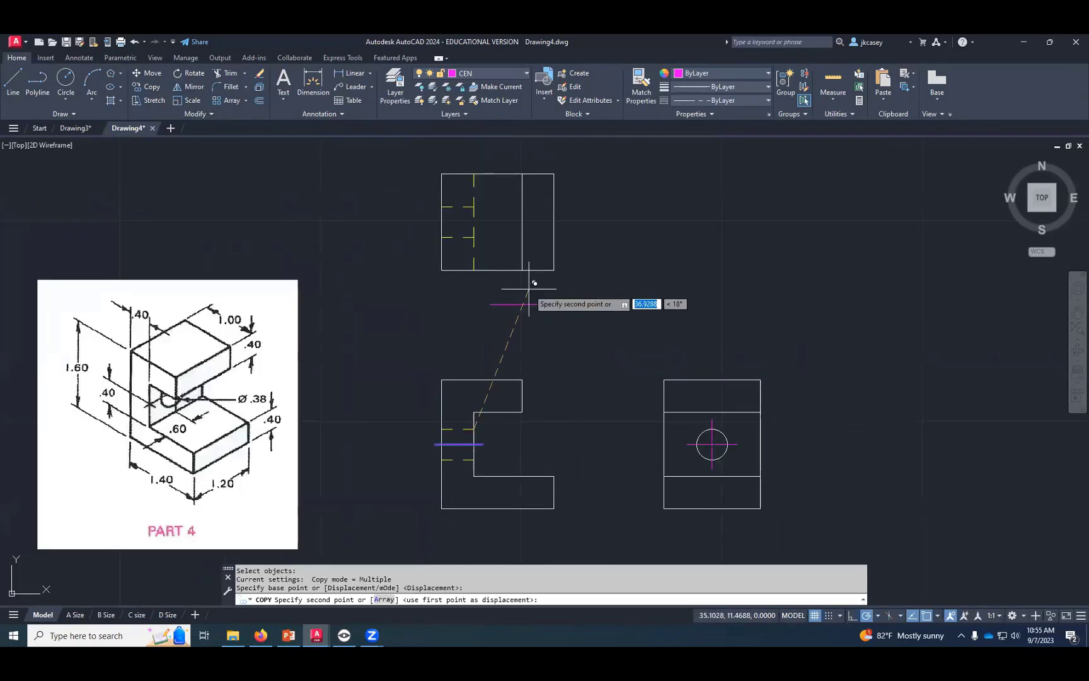
{"action": "left_click", "coordinate": [484, 222]}
{"action": "key", "text": "Return"}
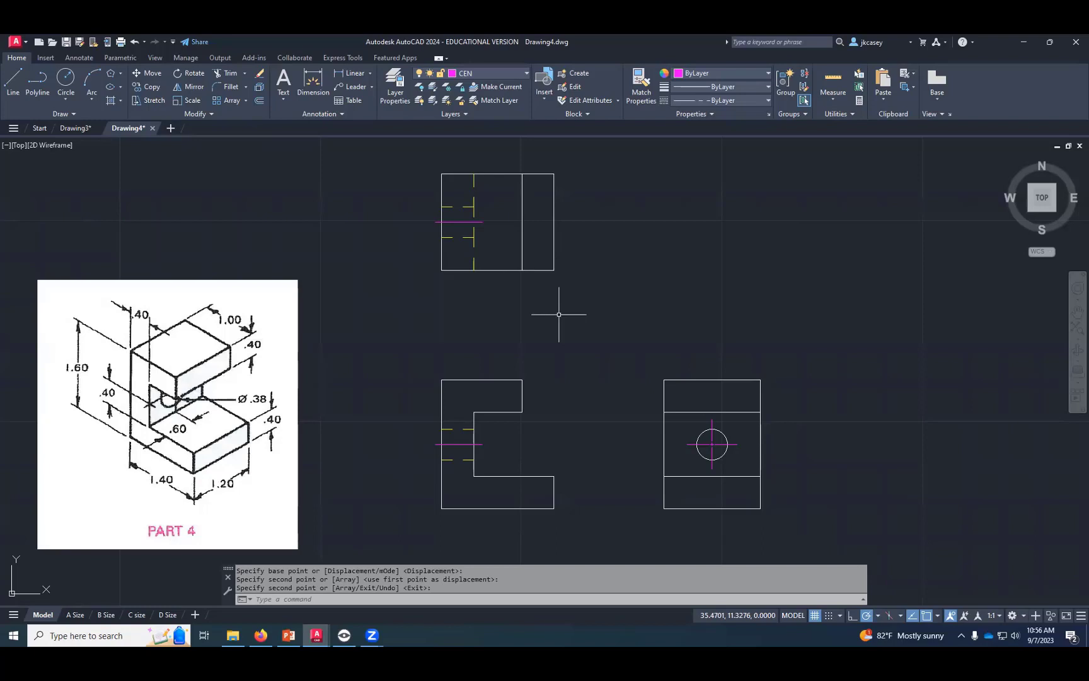
- Turn on the Construction layer to review the projection lines between the three views, and turn it off again
{"action": "left_click", "coordinate": [514, 74]}
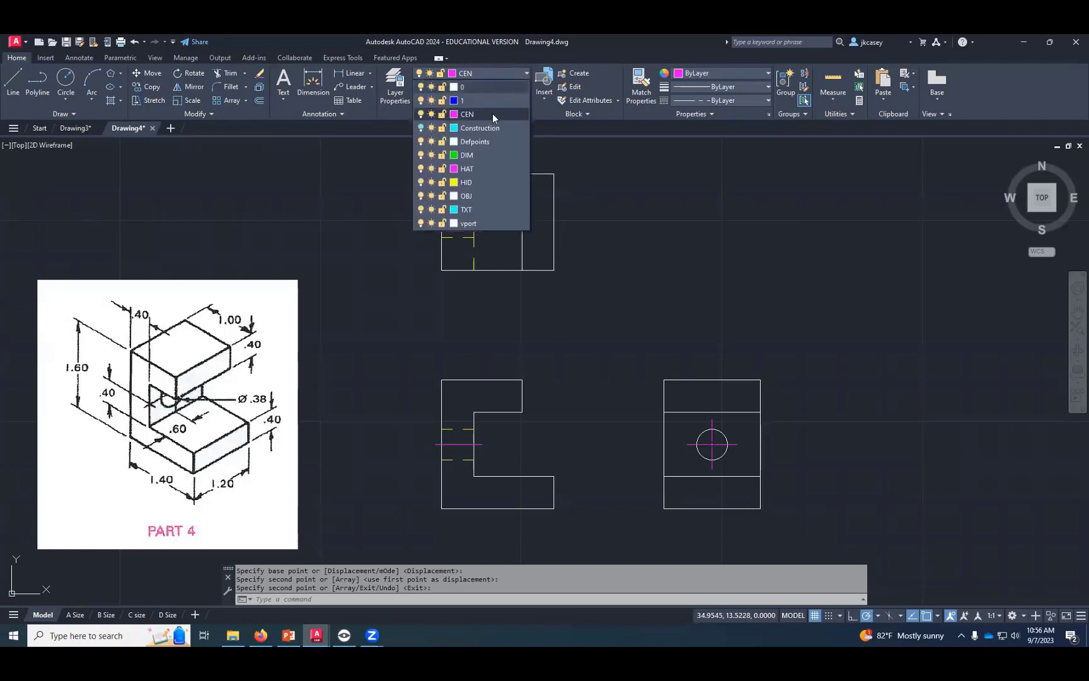
{"action": "left_click", "coordinate": [420, 128]}
{"action": "left_click", "coordinate": [420, 128]}
{"action": "left_click", "coordinate": [421, 128]}
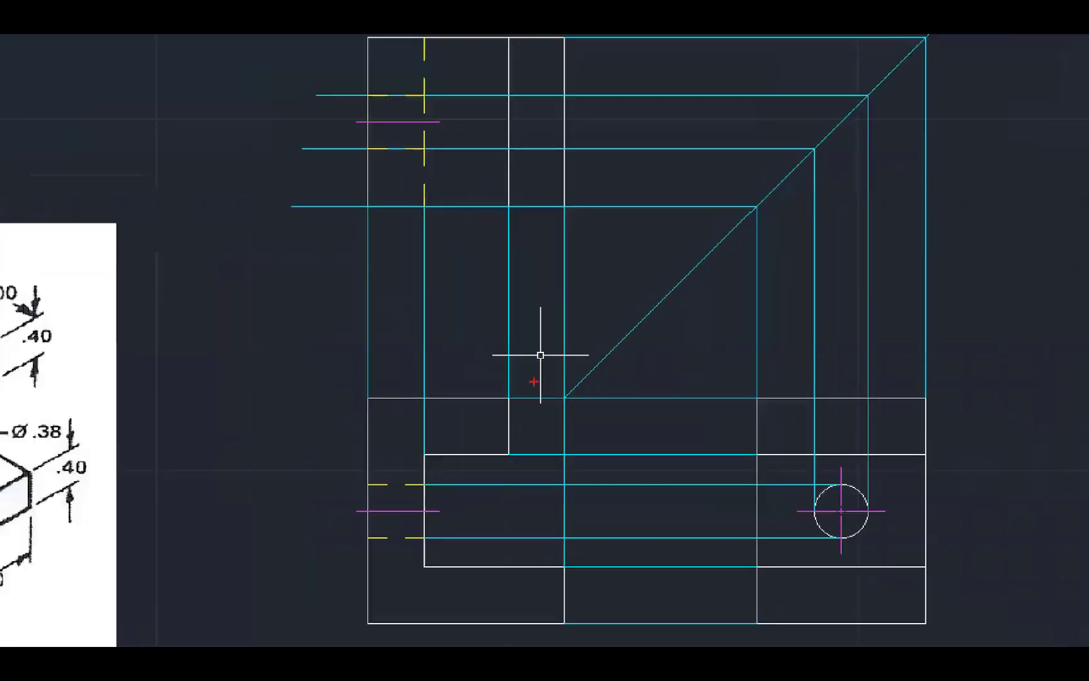
{"action": "mouse_move", "coordinate": [509, 400]}
{"action": "left_mouse_down"}
{"action": "mouse_move", "coordinate": [563, 395]}
{"action": "mouse_move", "coordinate": [560, 550]}
{"action": "left_mouse_up"}
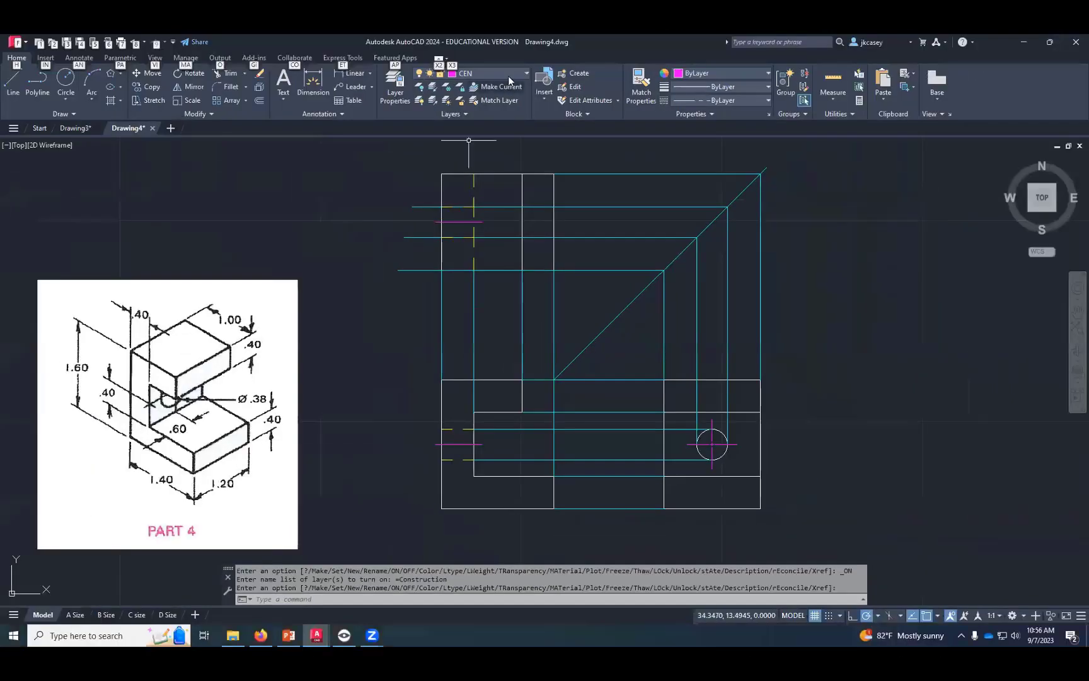
{"action": "left_click", "coordinate": [510, 71]}
{"action": "left_click", "coordinate": [420, 127]}
- Move the whole top view, including its hidden lines and centerline, straight up about 1.13 units
{"action": "middle_click_drag", "start_coordinate": [561, 336], "coordinate": [553, 394]}
{"action": "left_click", "coordinate": [162, 76]}
{"action": "left_click", "coordinate": [595, 182]}
{"action": "left_click", "coordinate": [379, 407]}
{"action": "key", "text": "Return"}
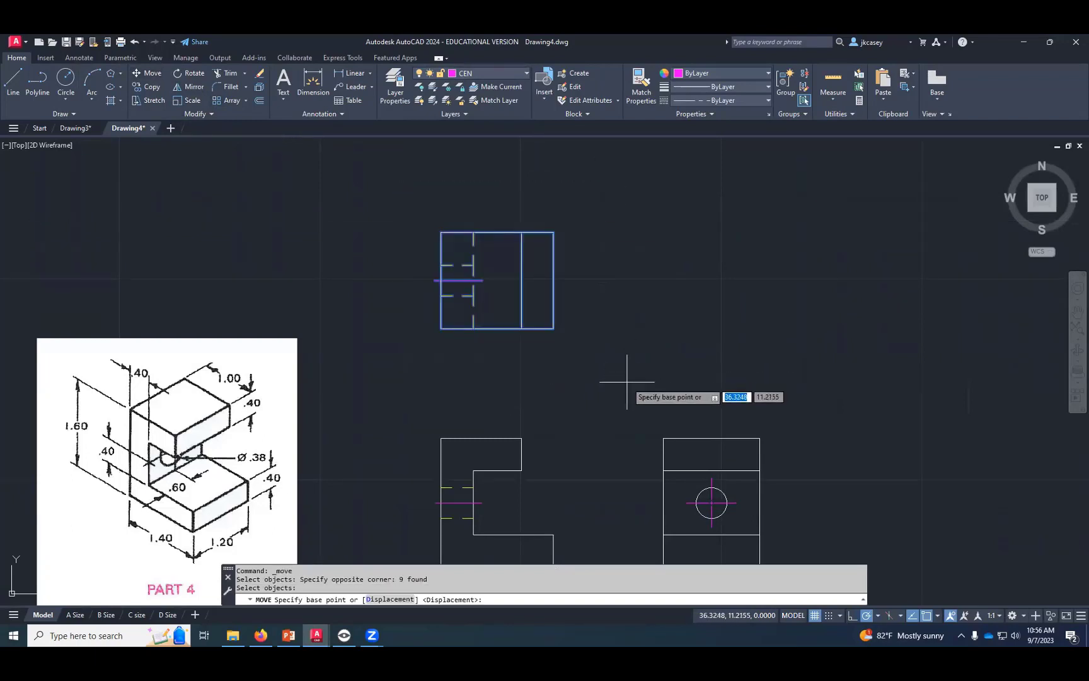
{"action": "left_click", "coordinate": [627, 377]}
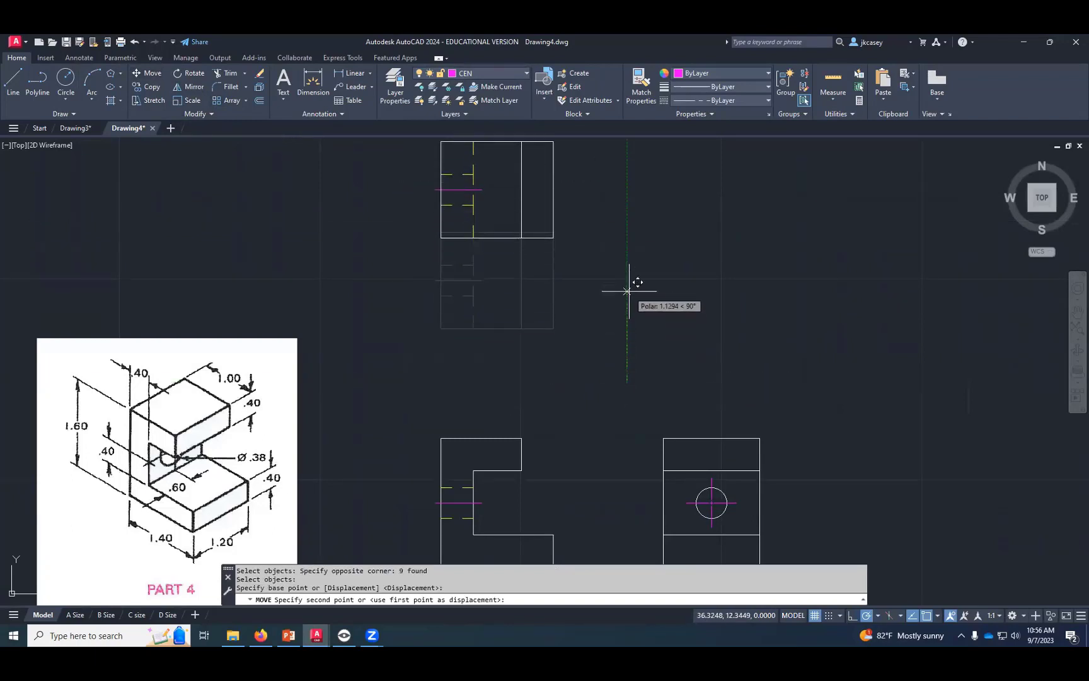
{"action": "left_click", "coordinate": [628, 290]}
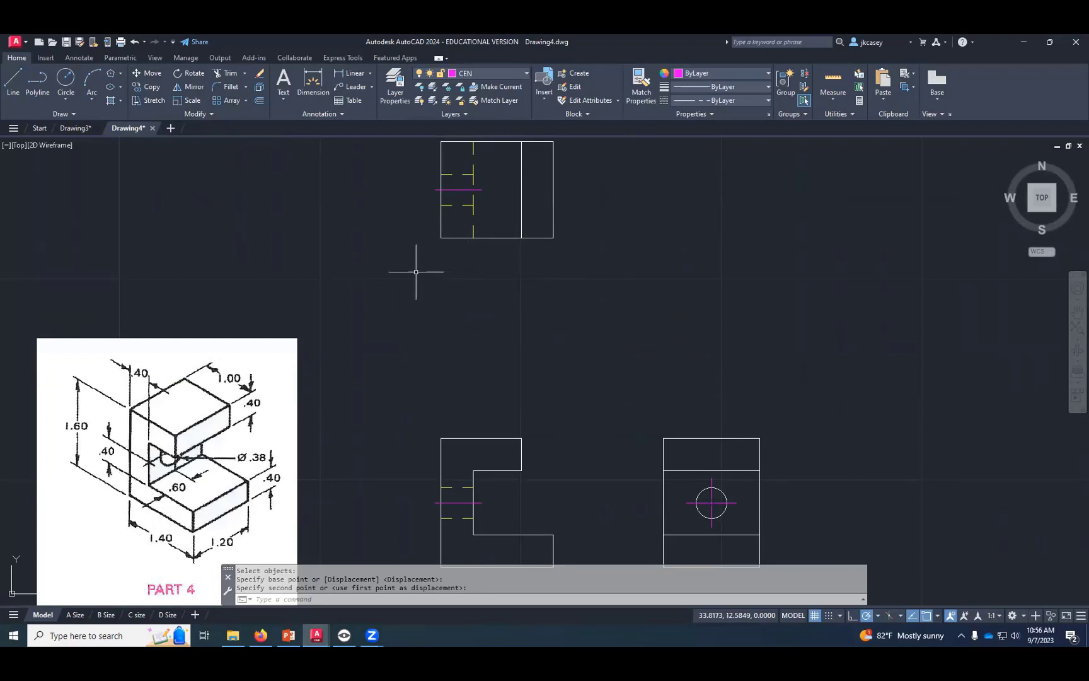
- Make Construction the current layer and turn it on
{"action": "left_click", "coordinate": [496, 72]}
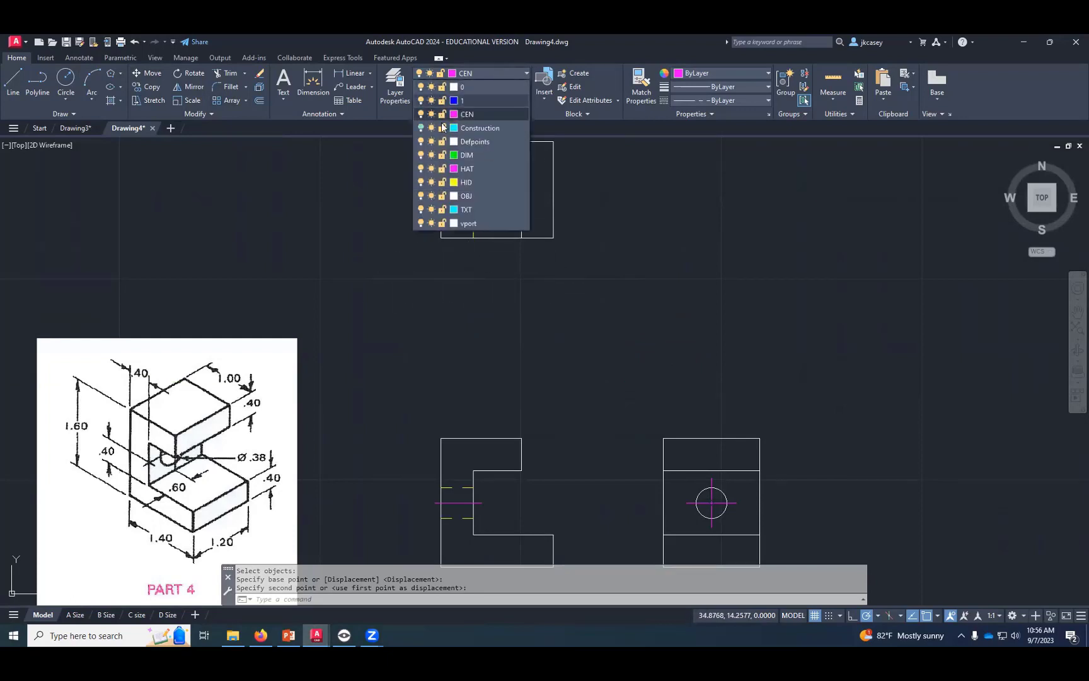
{"action": "left_click", "coordinate": [421, 115]}
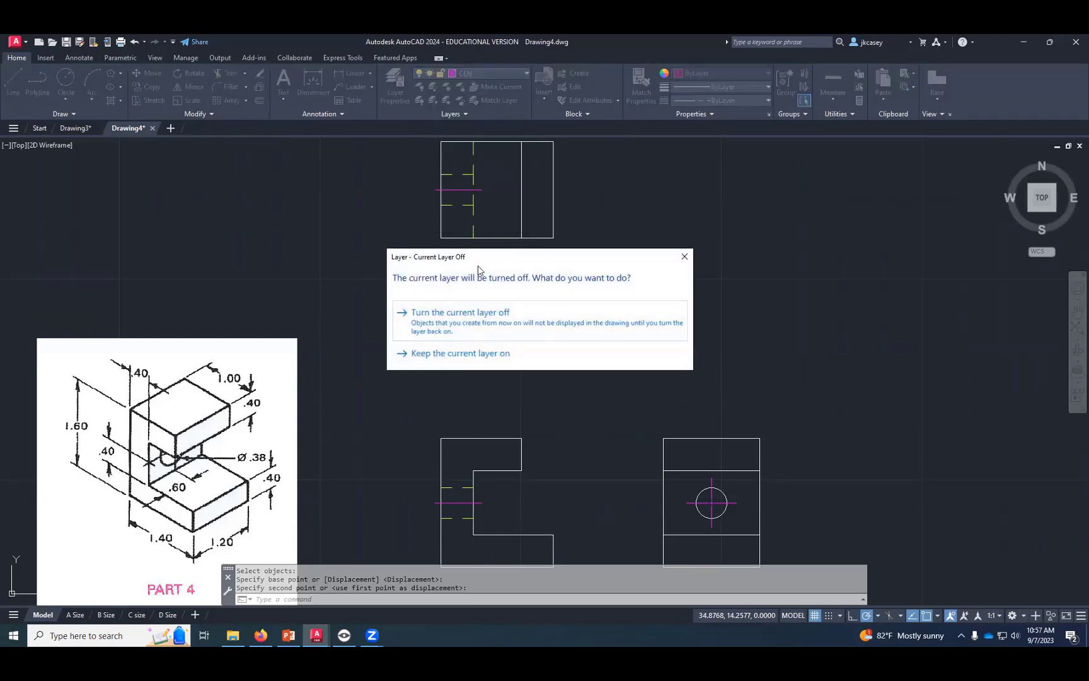
{"action": "left_click", "coordinate": [685, 257]}
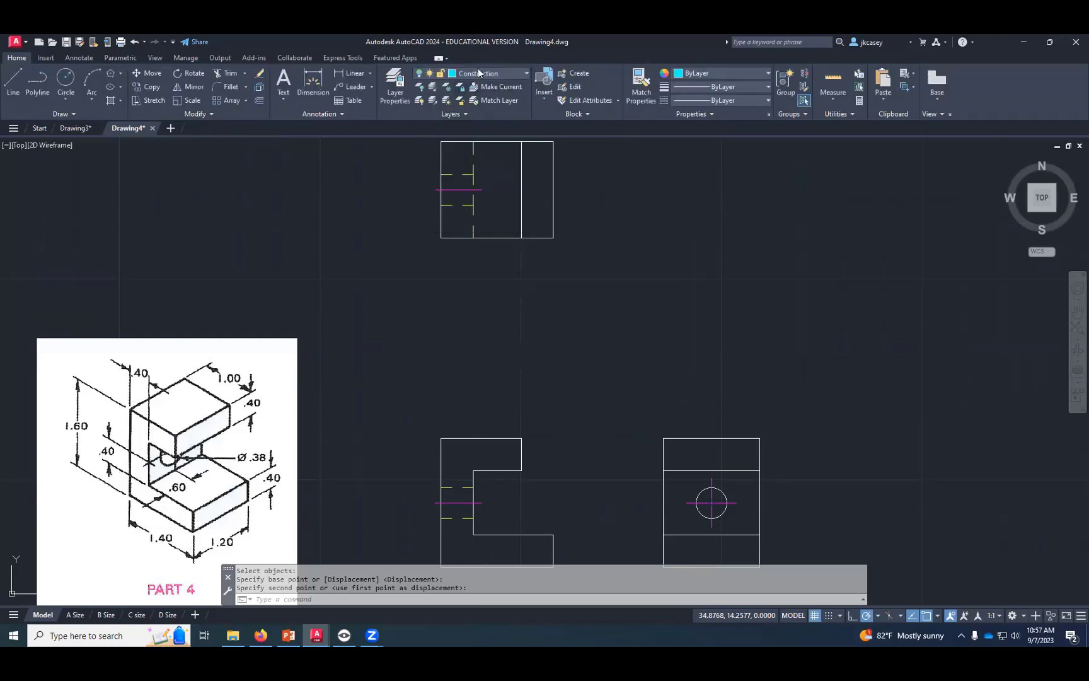
{"action": "left_click", "coordinate": [480, 74]}
{"action": "left_click", "coordinate": [420, 127]}
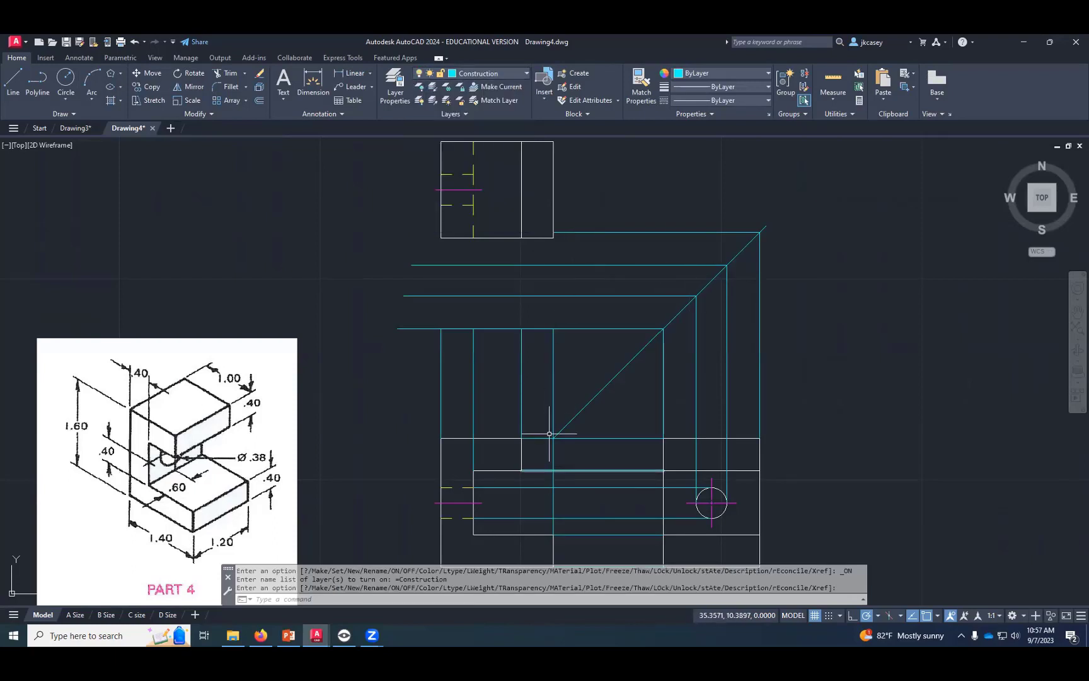
- Stretch the upper end of the vertical construction line at the miter line's base up to the midpoint of the top view's right edge
{"action": "left_click", "coordinate": [553, 333]}
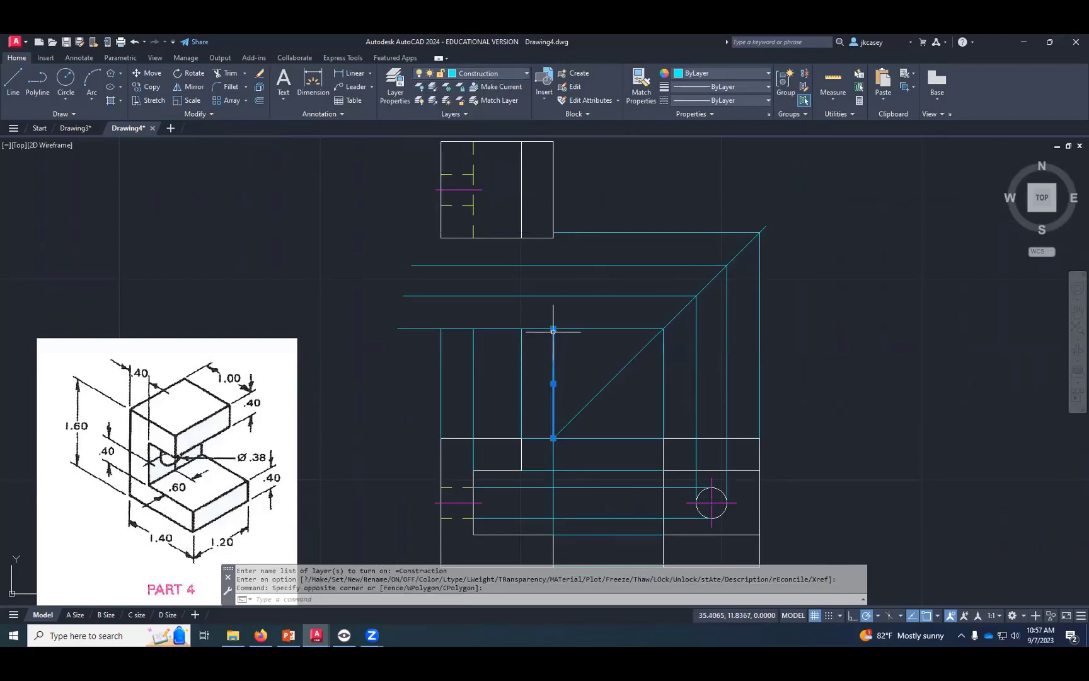
{"action": "left_click", "coordinate": [553, 331]}
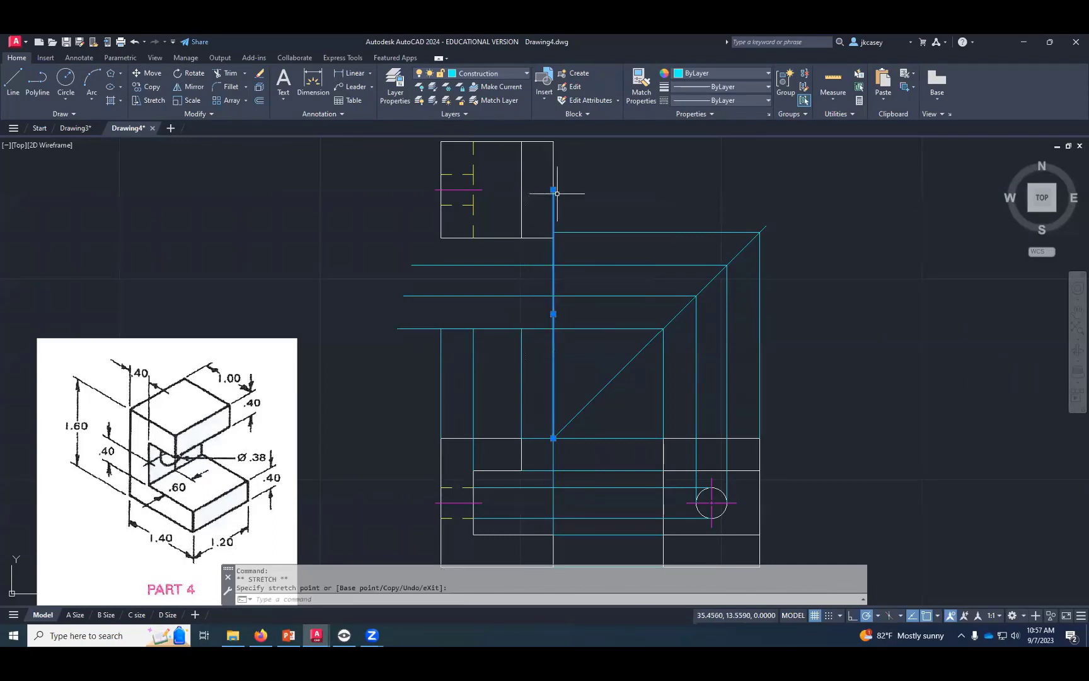
{"action": "key", "text": "Escape"}
{"action": "key", "text": "Escape"}
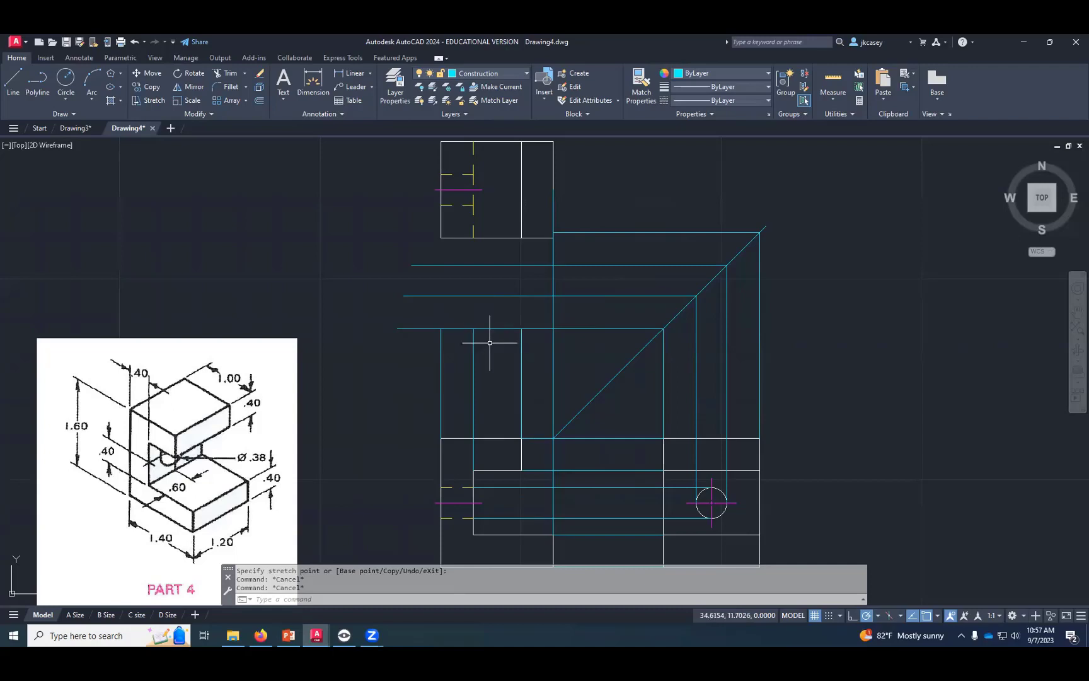
{"action": "mouse_move", "coordinate": [492, 241]}
{"action": "left_mouse_down"}
{"action": "mouse_move", "coordinate": [486, 334]}
{"action": "mouse_move", "coordinate": [493, 290]}
{"action": "left_mouse_up"}
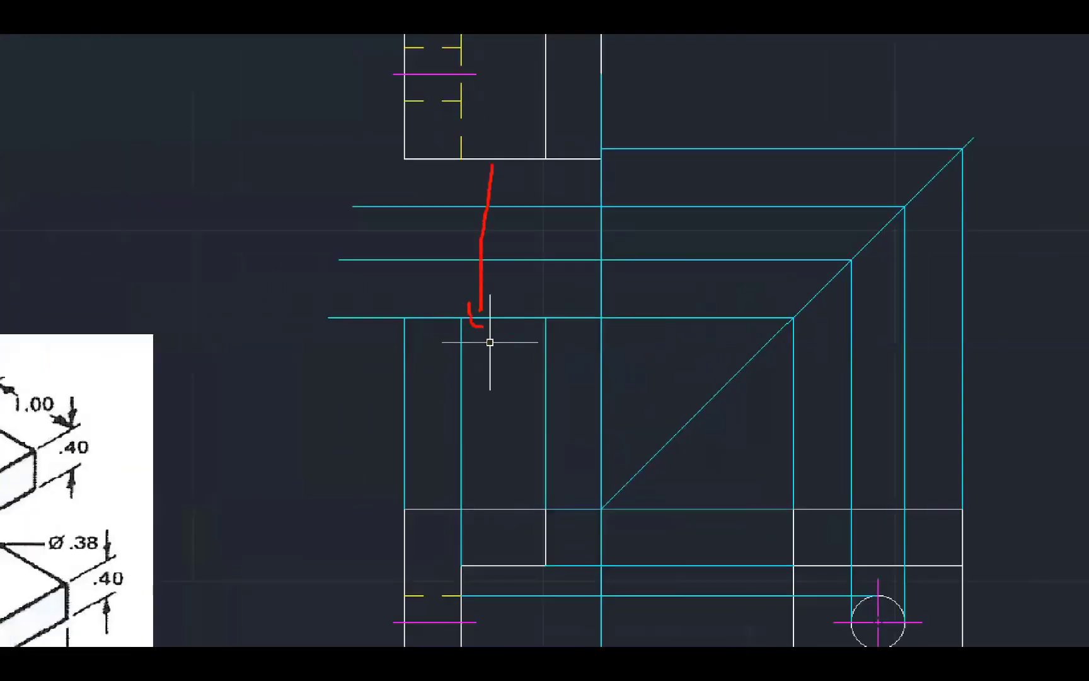
{"action": "mouse_move", "coordinate": [484, 177]}
{"action": "left_mouse_down"}
{"action": "mouse_move", "coordinate": [510, 165]}
{"action": "mouse_move", "coordinate": [518, 202]}
{"action": "left_mouse_up"}
{"action": "left_click_drag", "start_coordinate": [610, 487], "coordinate": [761, 488]}
{"action": "mouse_move", "coordinate": [733, 460]}
{"action": "left_mouse_down"}
{"action": "mouse_move", "coordinate": [763, 470]}
{"action": "mouse_move", "coordinate": [730, 501]}
{"action": "left_mouse_up"}
{"action": "left_click_drag", "start_coordinate": [632, 454], "coordinate": [692, 502]}
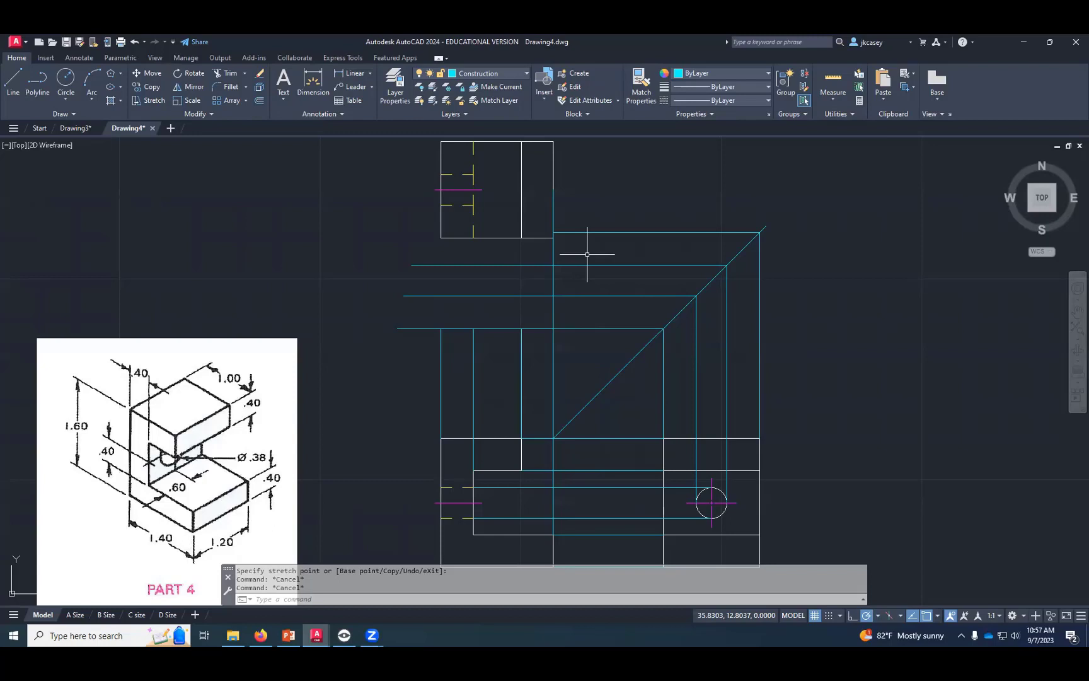
- Make OBJ the current layer and turn off the Construction layer
{"action": "left_click", "coordinate": [498, 75]}
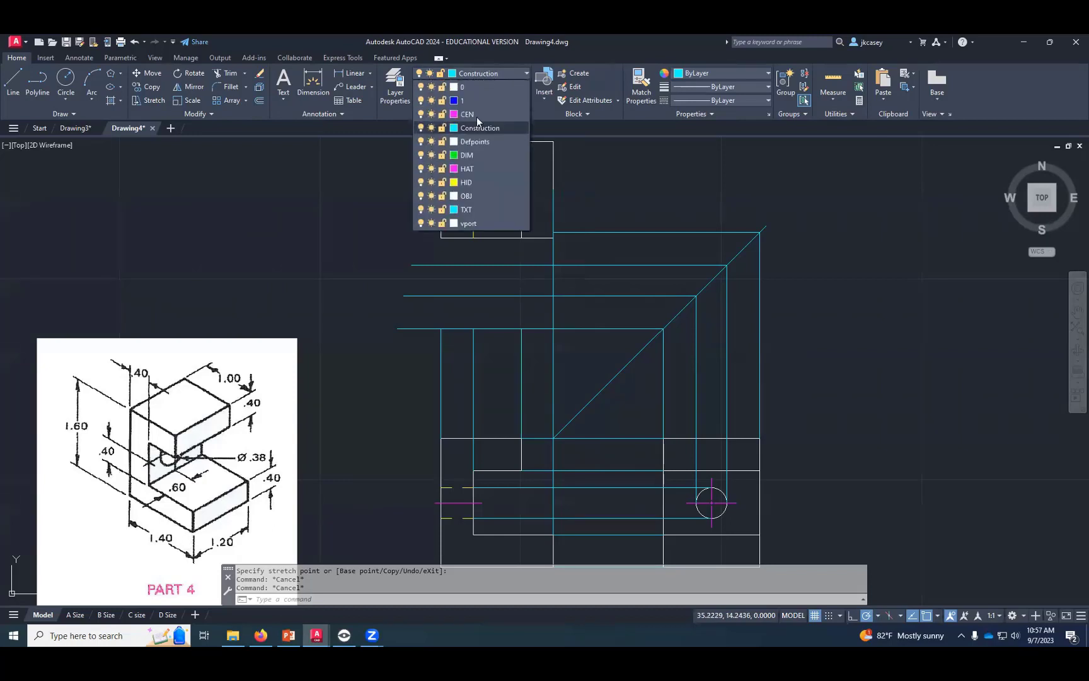
{"action": "left_click", "coordinate": [466, 196]}
{"action": "left_click", "coordinate": [480, 73]}
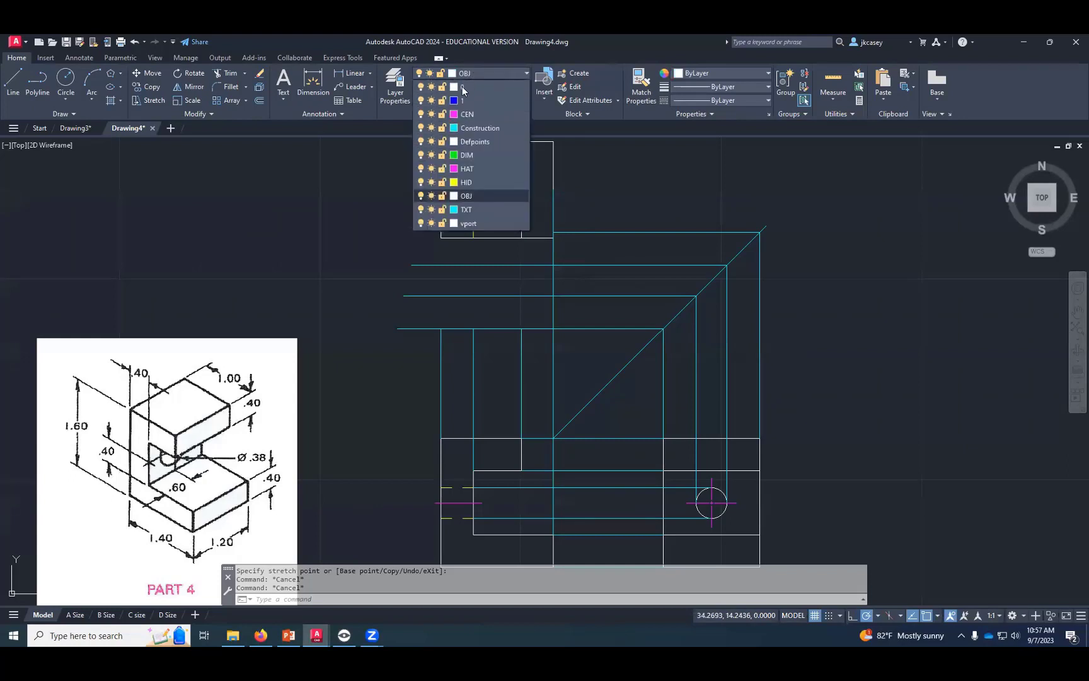
{"action": "left_click", "coordinate": [421, 128]}
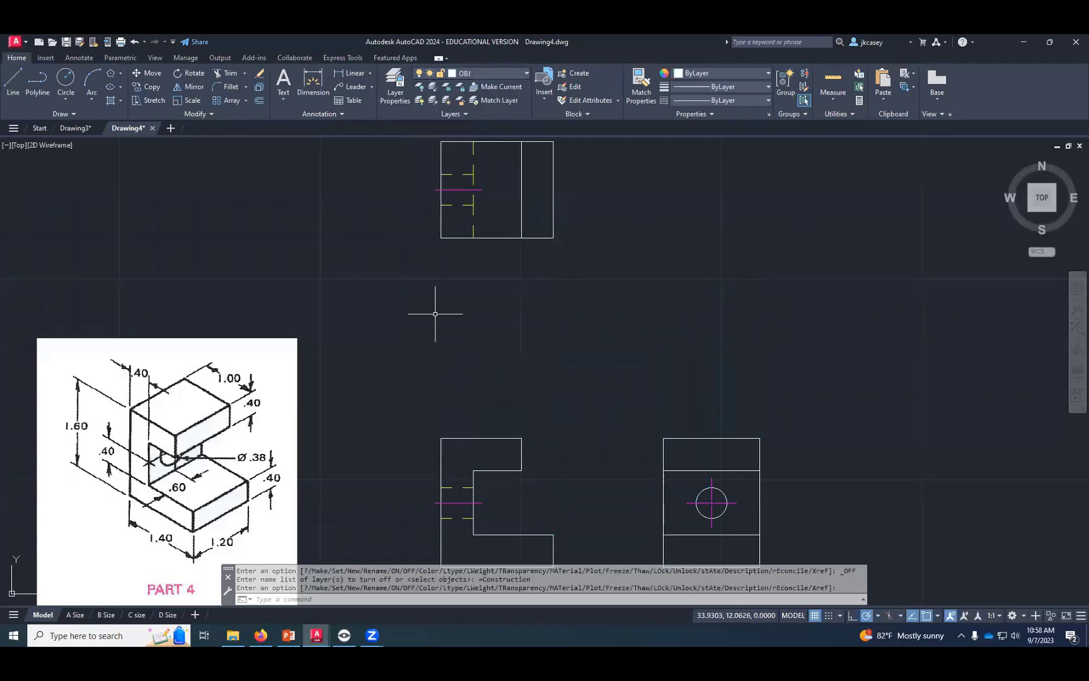
{"action": "scroll", "coordinate": [435, 314], "scroll_direction": "down", "scroll_amount": 4}
{"action": "scroll", "coordinate": [439, 316], "scroll_direction": "up", "scroll_amount": 2}
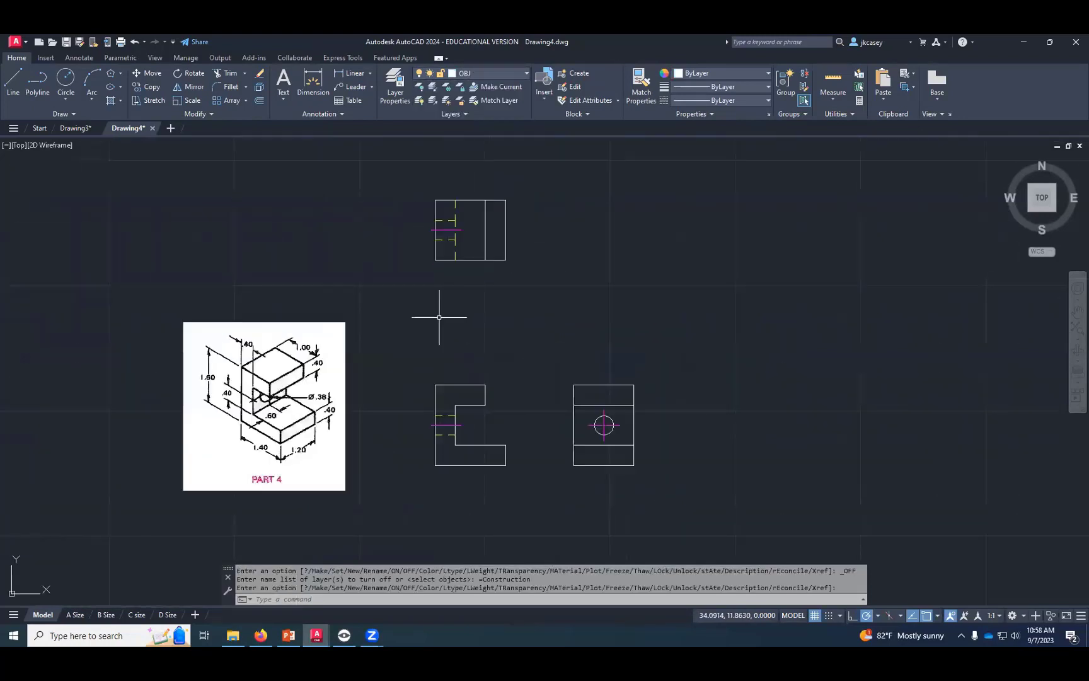